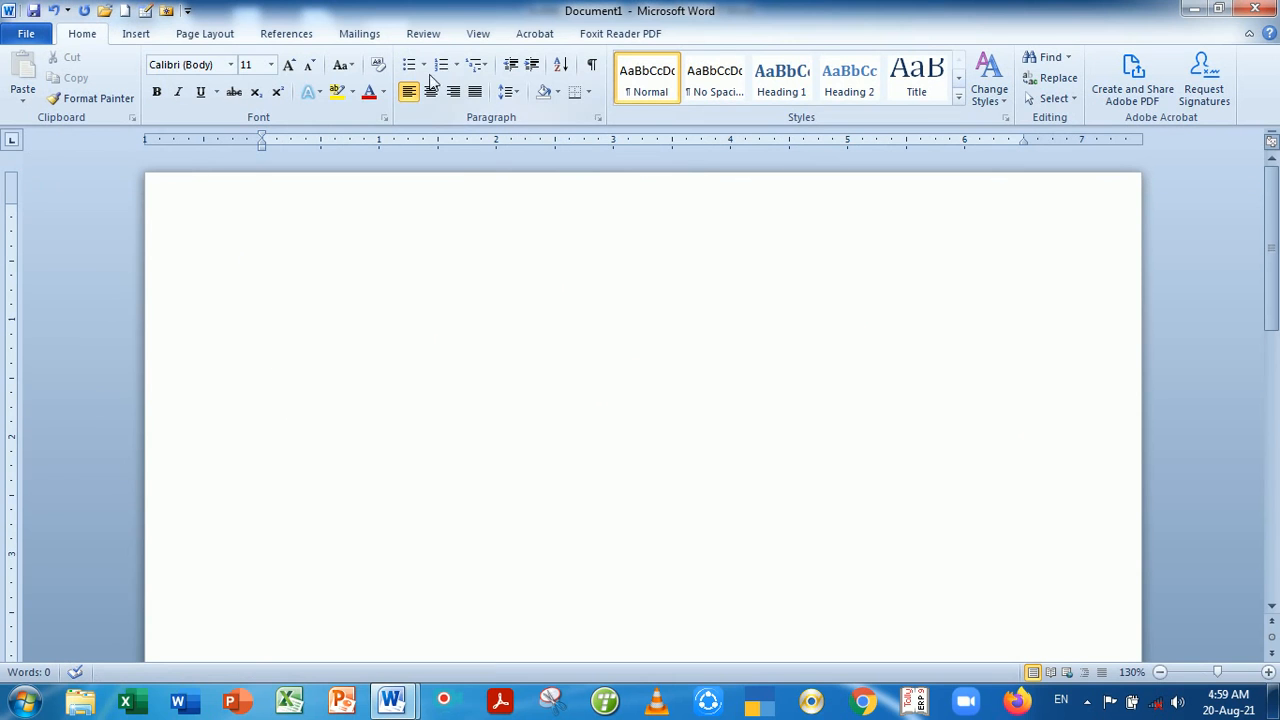
{"action": "left_click", "coordinate": [425, 65]}
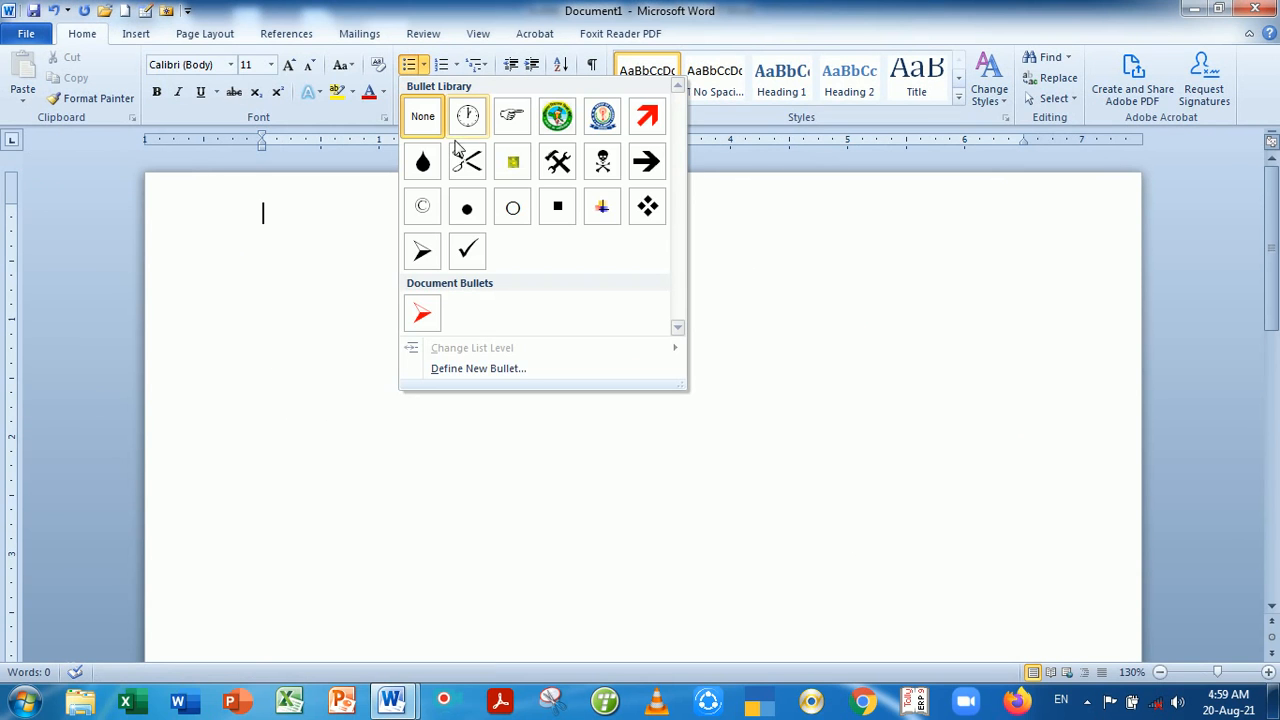
{"action": "left_click", "coordinate": [770, 296]}
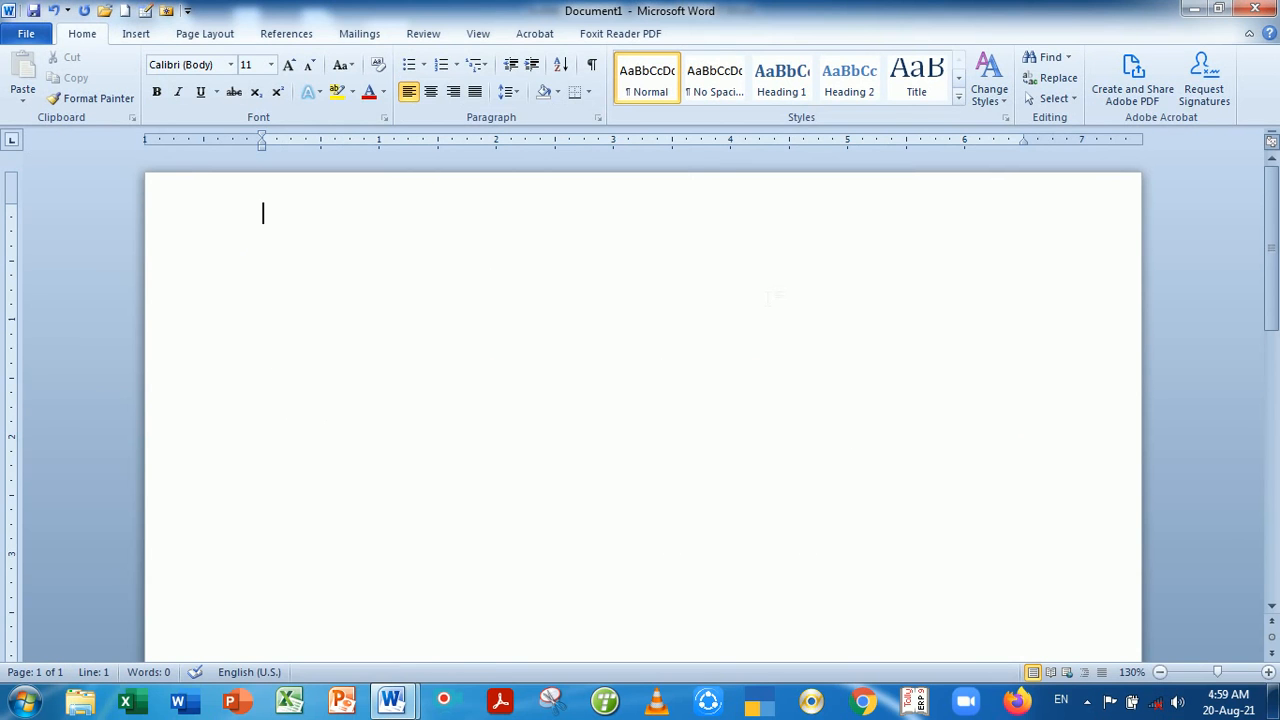
Enter the heading "Types of Computer" on the first line of the blank document
{"action": "type", "text": "Types of vo"}
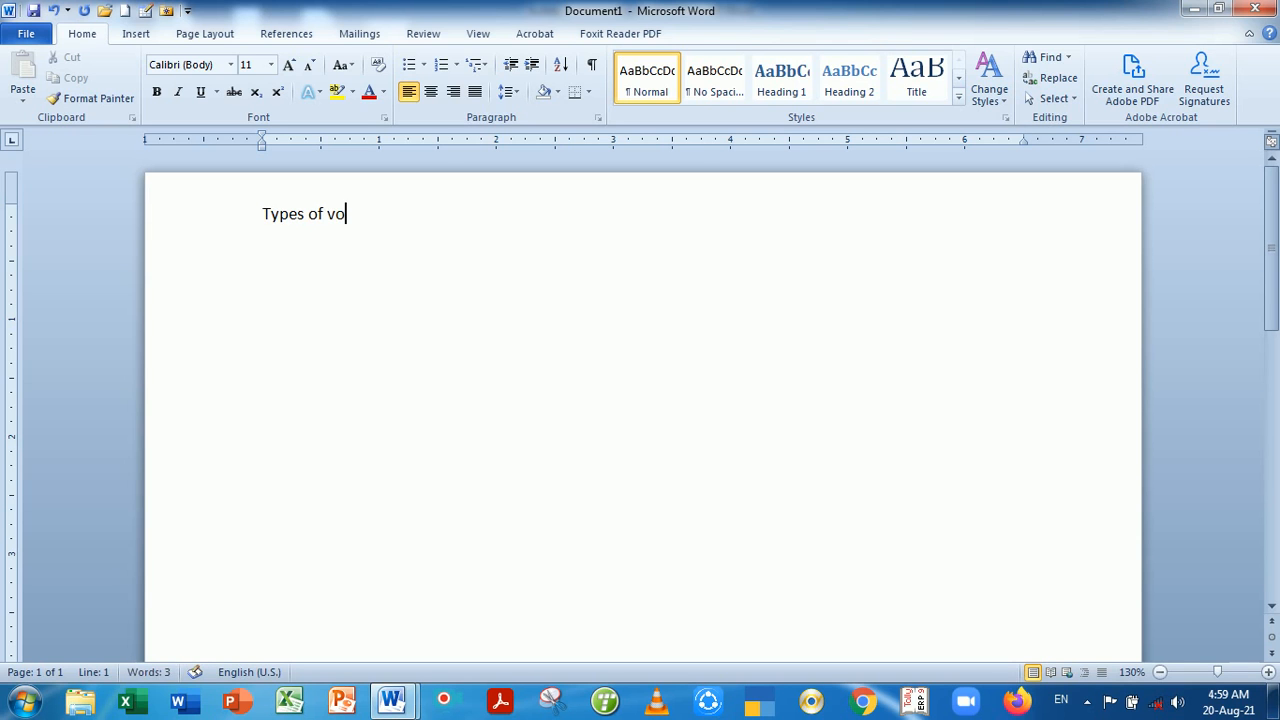
{"action": "key", "text": "BackSpace"}
{"action": "key", "text": "BackSpace"}
{"action": "type", "text": "Vomptuer"}
{"action": "key", "text": "BackSpace"}
{"action": "key", "text": "ctrl+BackSpace"}
{"action": "key", "text": "ctrl+BackSpace"}
{"action": "type", "text": "of Computer"}
Make the "Types of Computer" line bold and give it a solid round bullet
{"action": "left_click_drag", "start_coordinate": [263, 213], "coordinate": [410, 218]}
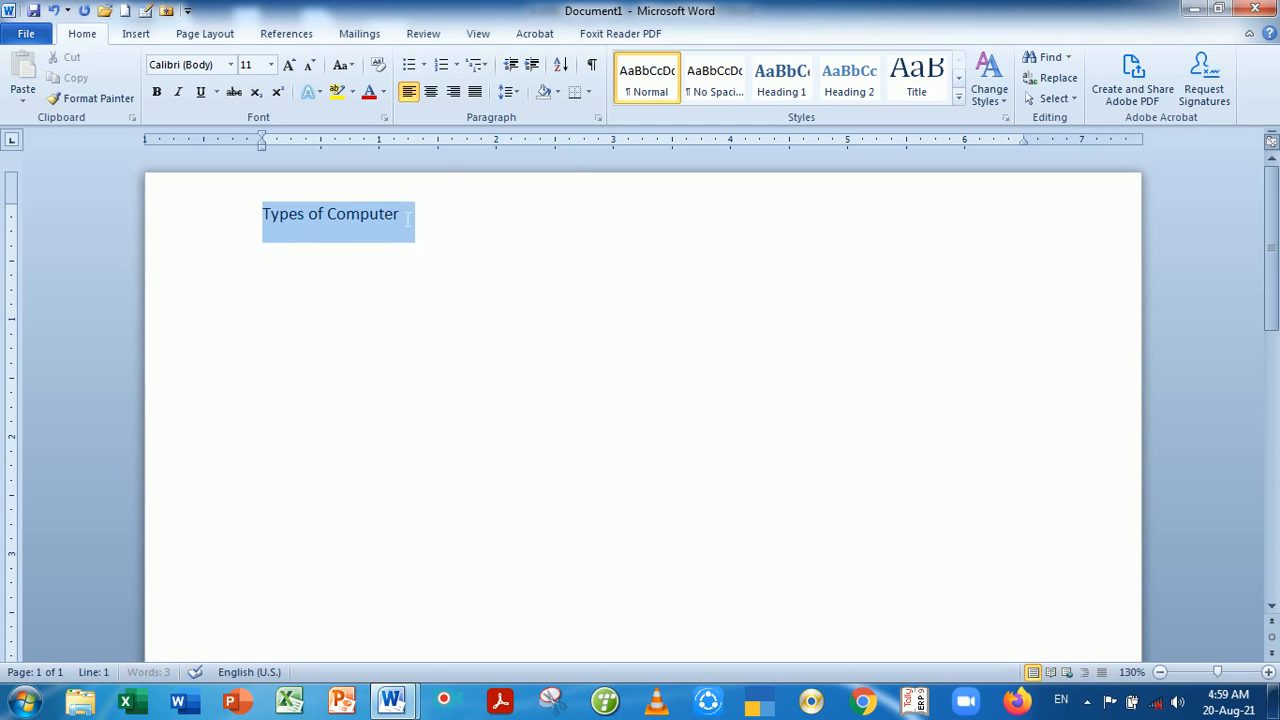
{"action": "left_click", "coordinate": [156, 91]}
{"action": "key", "text": "Right"}
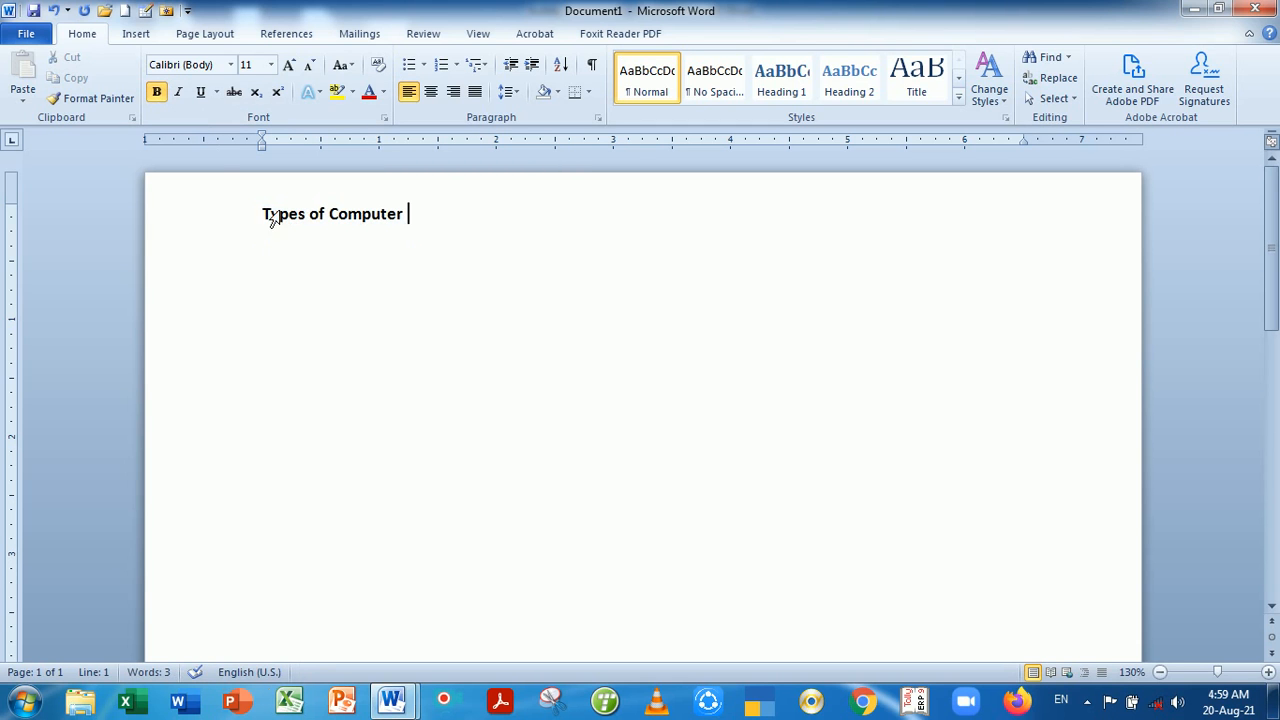
{"action": "left_click", "coordinate": [425, 65]}
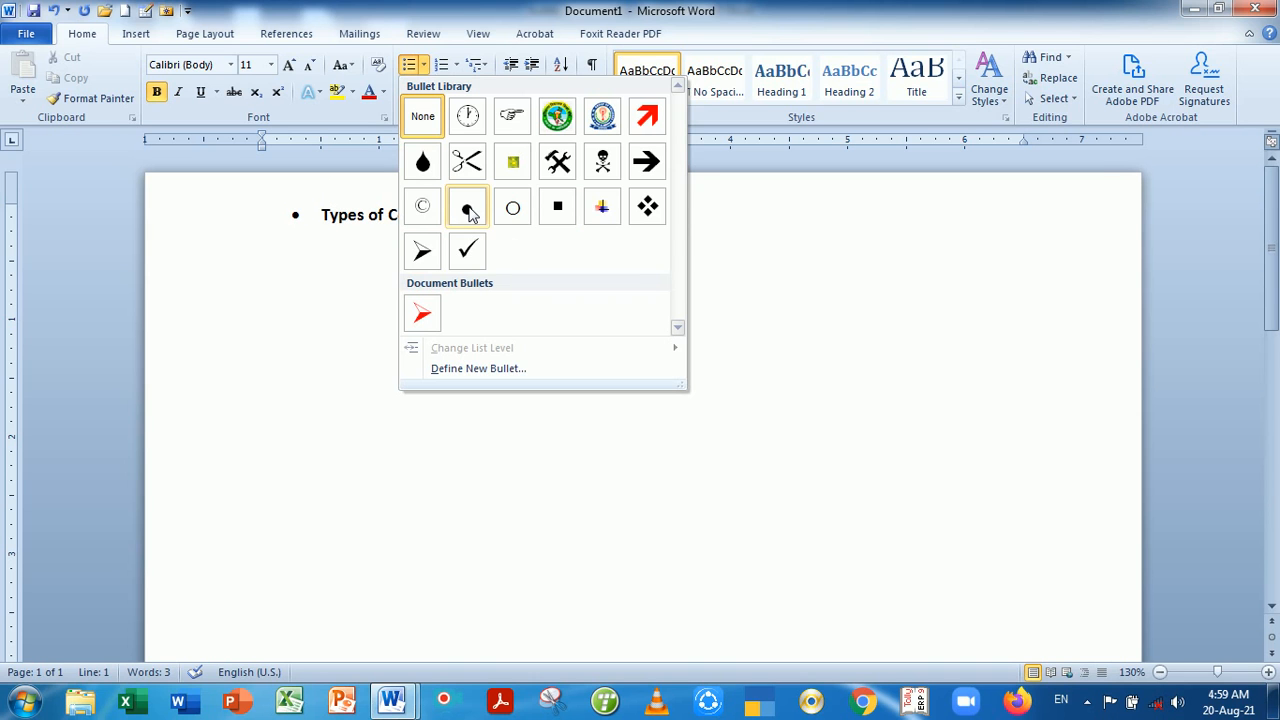
{"action": "left_click", "coordinate": [468, 210]}
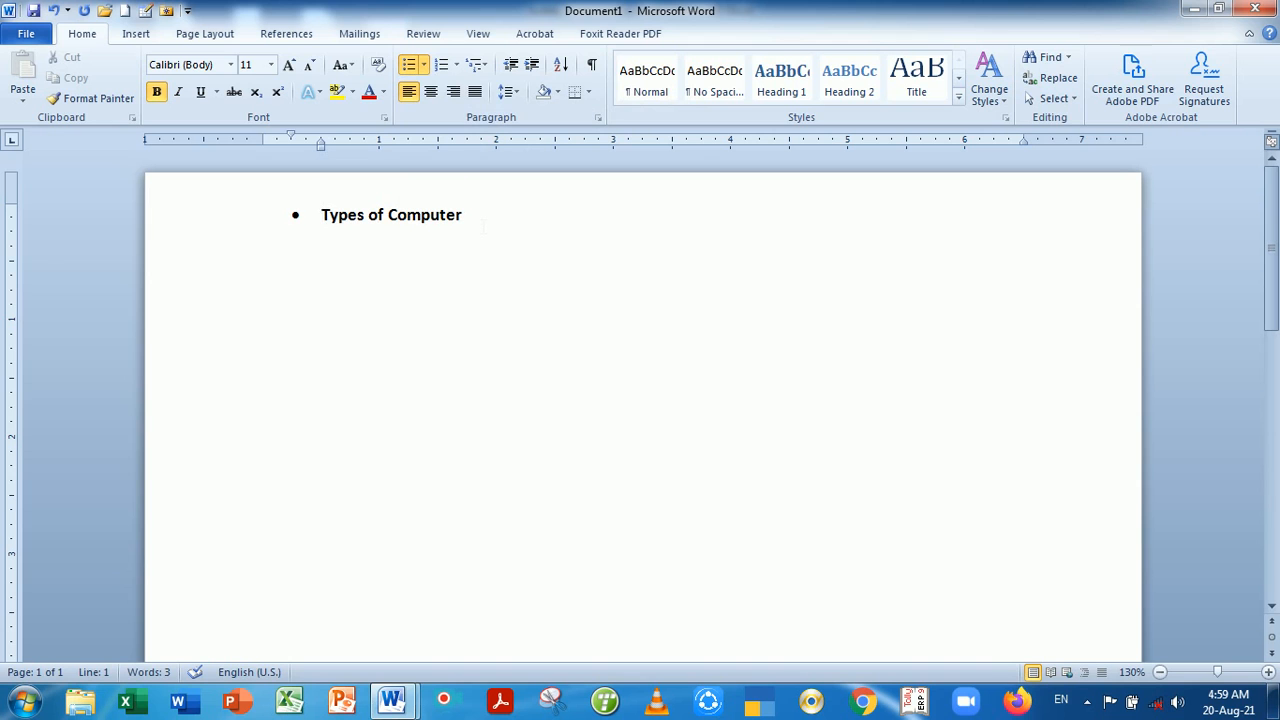
Add the line "Mini computer" without a bullet beneath the "Types of Computer" heading
{"action": "left_click", "coordinate": [484, 227]}
{"action": "key", "text": "Return"}
{"action": "key", "text": "BackSpace"}
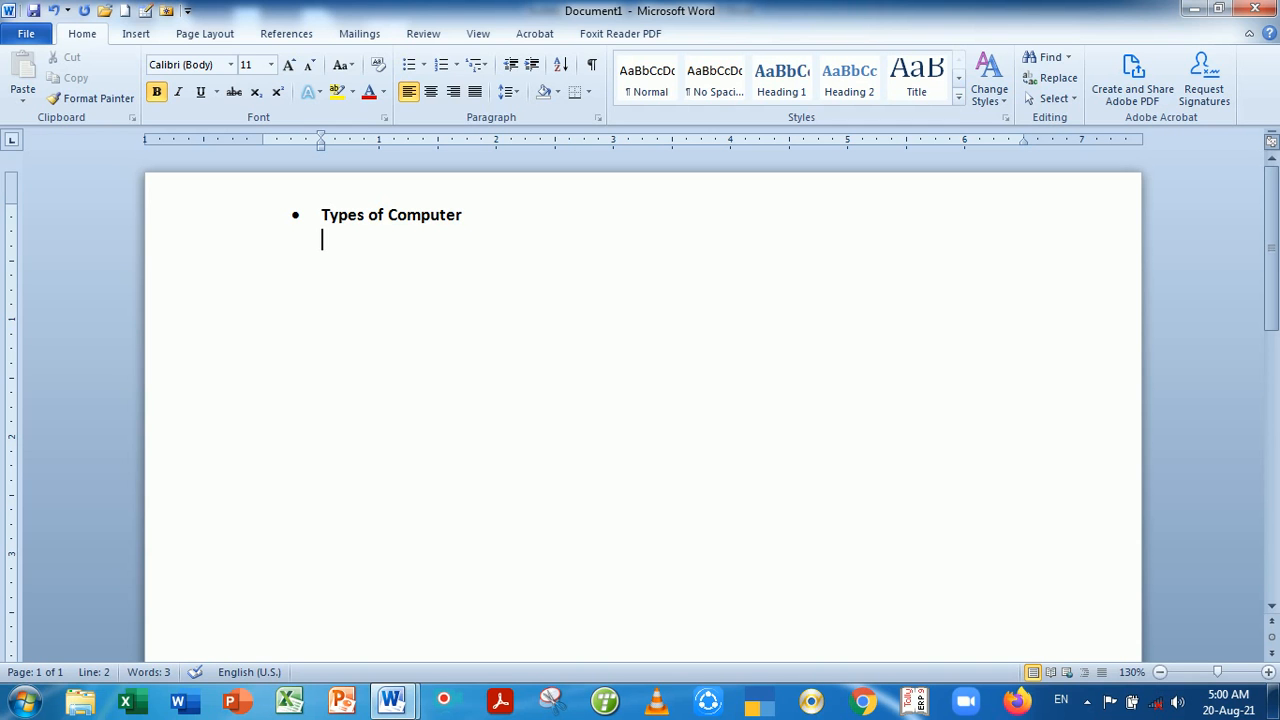
{"action": "type", "text": "Mini computer"}
{"action": "key", "text": "Return"}
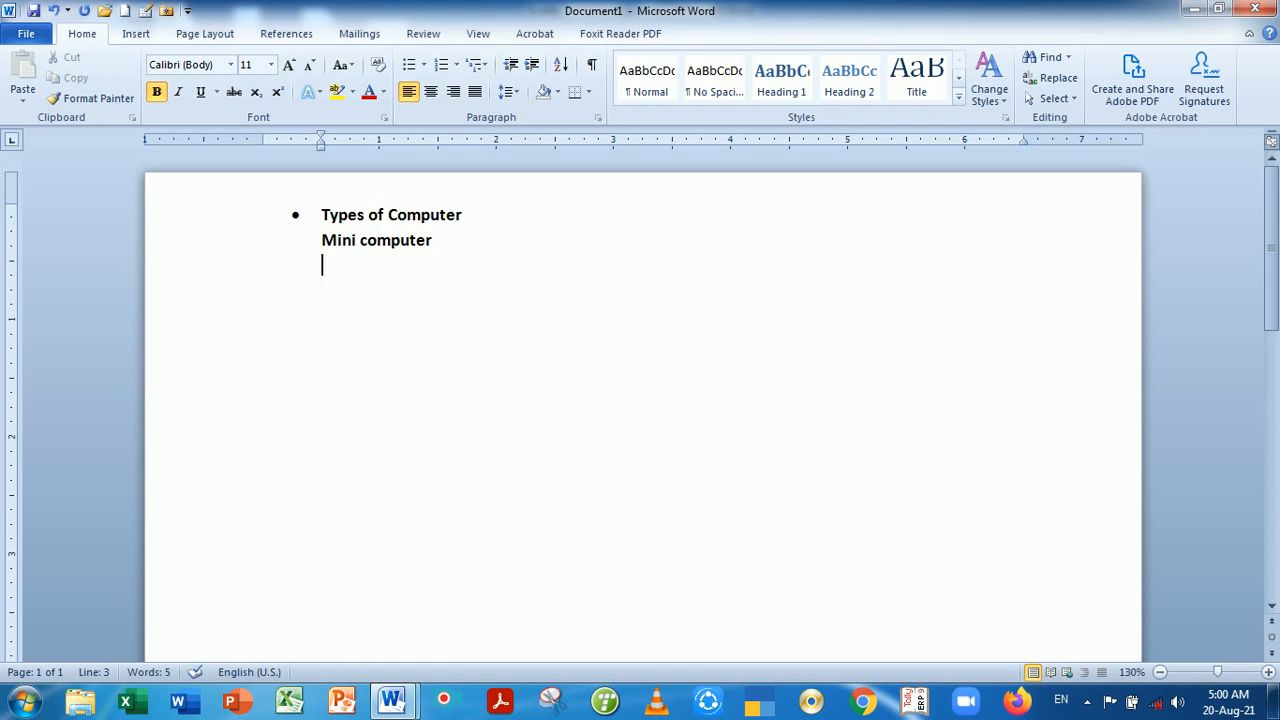
Add the lines "Micro computer" and "Super computer" beneath "Mini computer"
{"action": "type", "text": "micro co"}
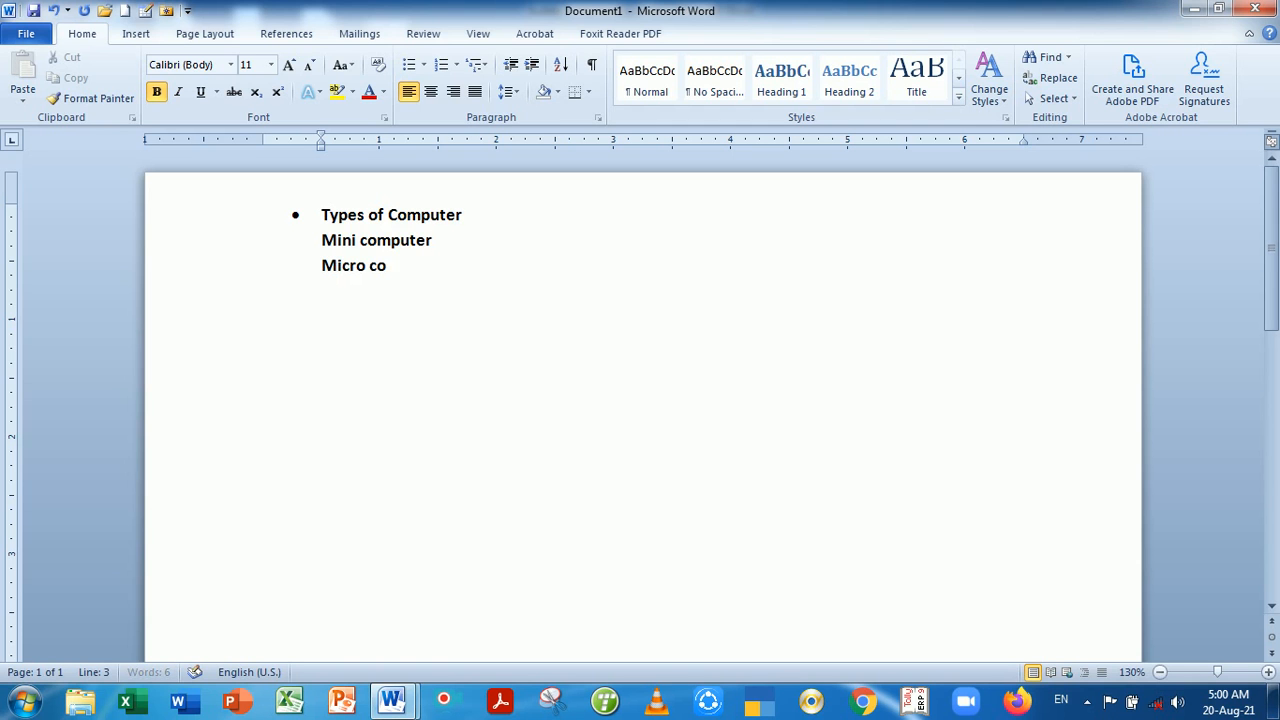
{"action": "type", "text": "mptuer"}
{"action": "key", "text": "Return"}
{"action": "type", "text": "us"}
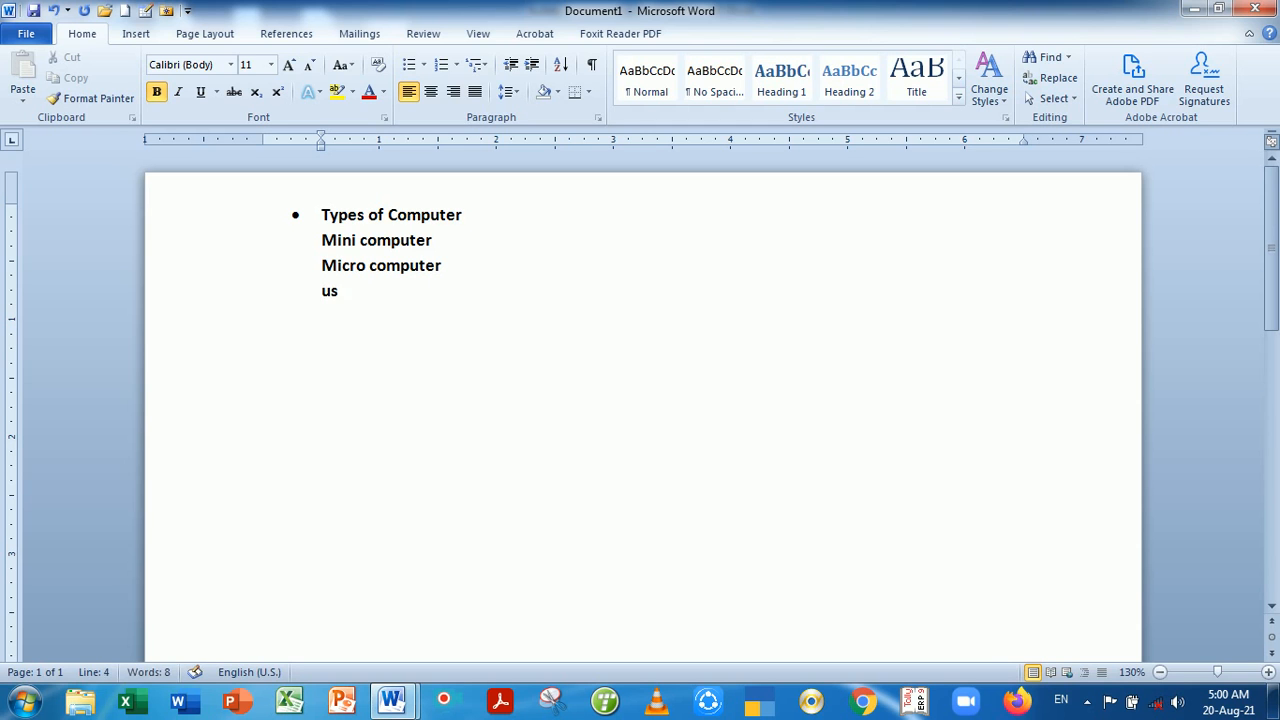
{"action": "key", "text": "BackSpace"}
{"action": "key", "text": "BackSpace"}
{"action": "type", "text": "super com"}
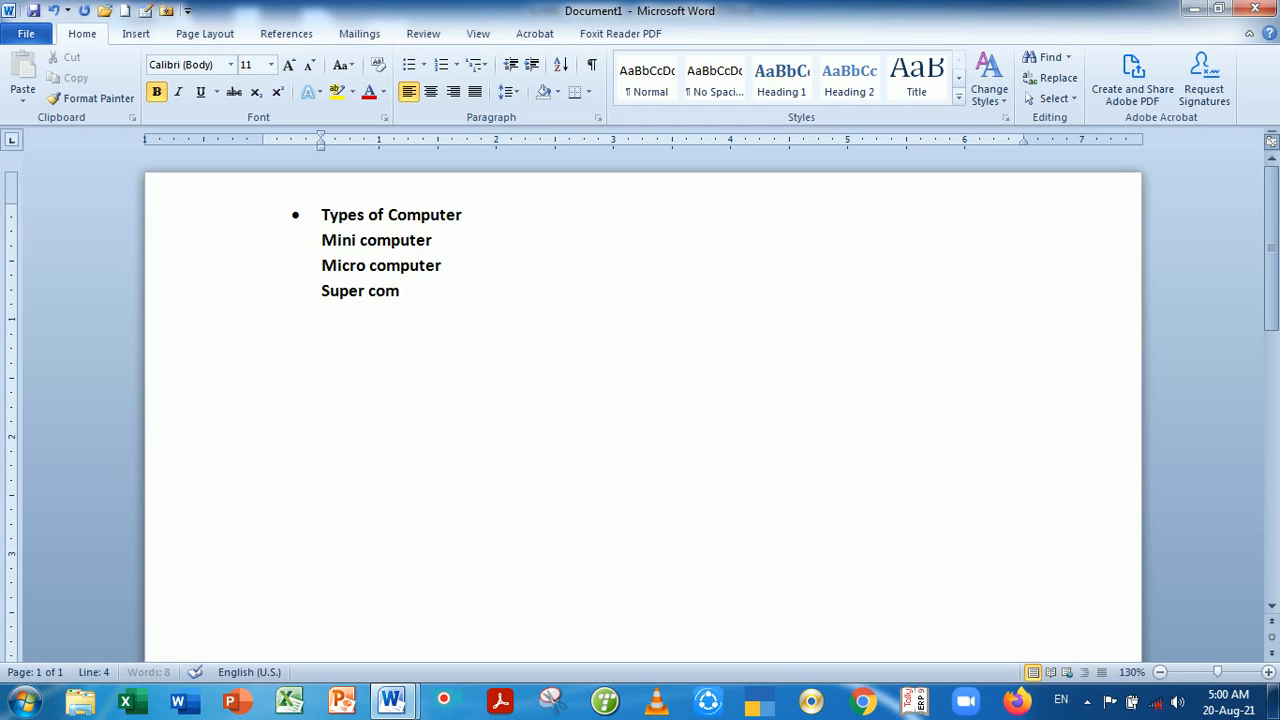
{"action": "type", "text": "puter"}
Apply the black arrowhead bullet to the three lines from "Mini computer" to "Super computer"
{"action": "left_click", "coordinate": [325, 215]}
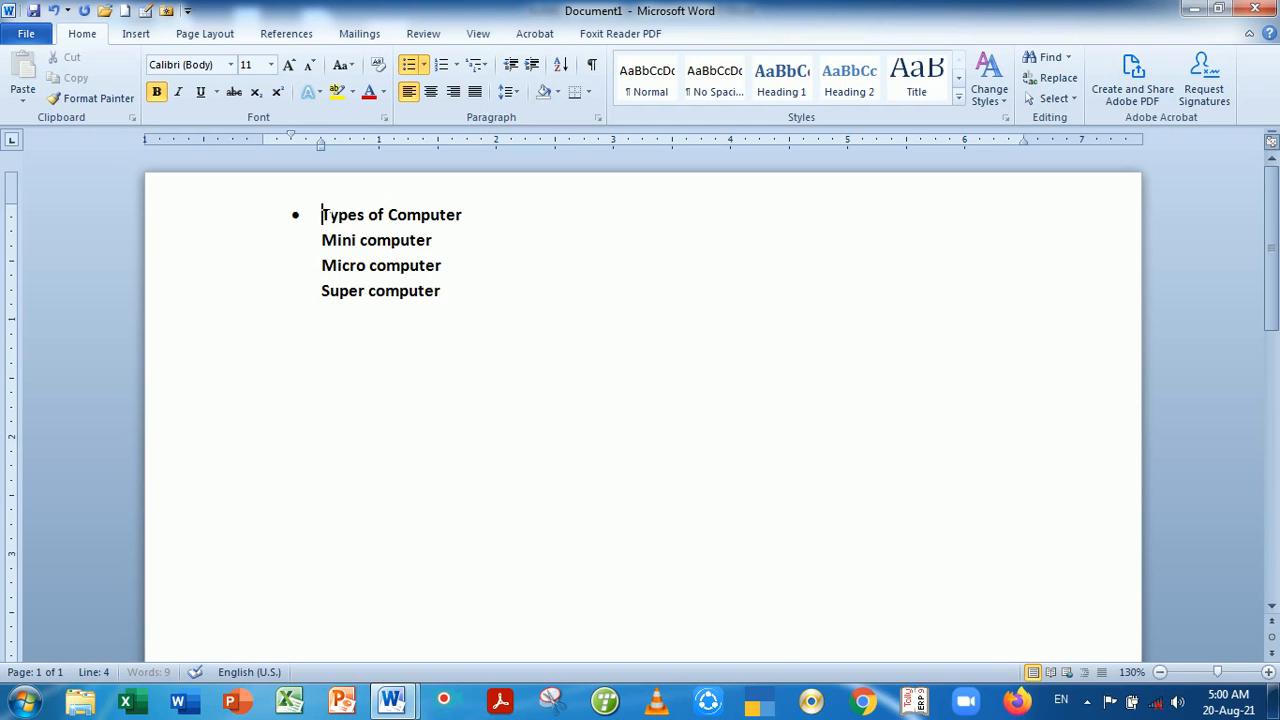
{"action": "left_click", "coordinate": [323, 240]}
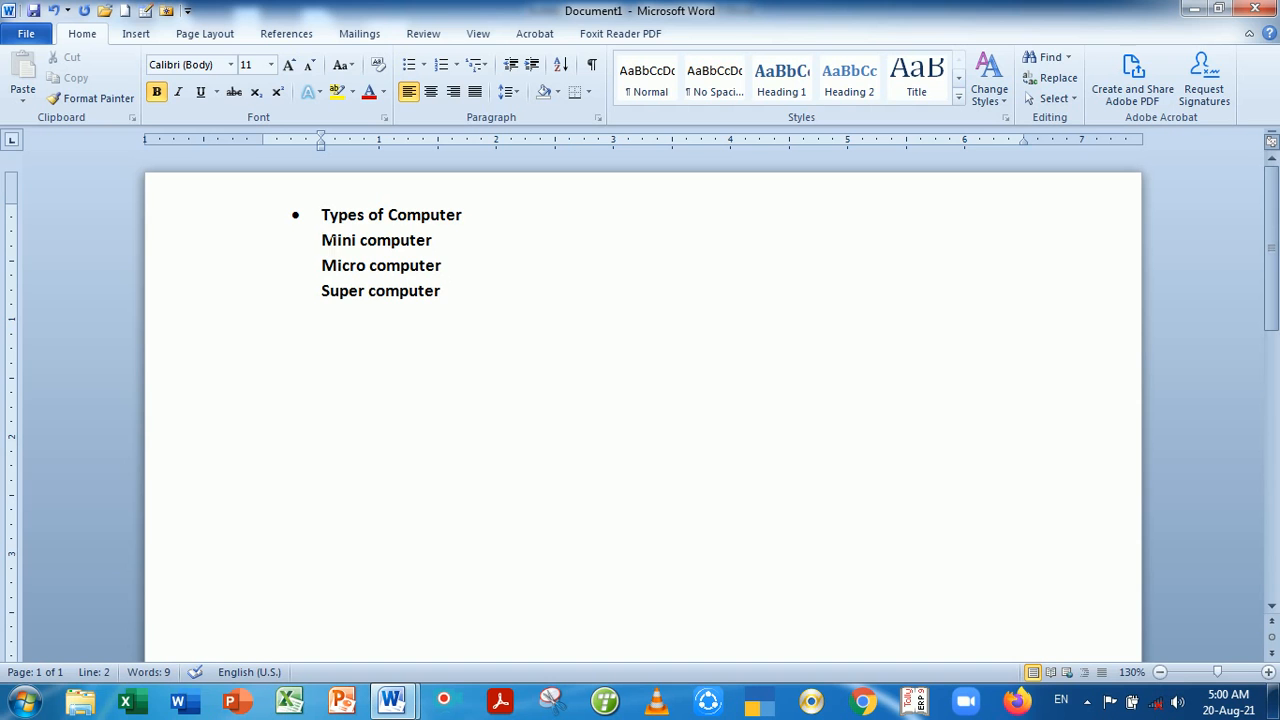
{"action": "left_click_drag", "start_coordinate": [323, 240], "coordinate": [420, 300]}
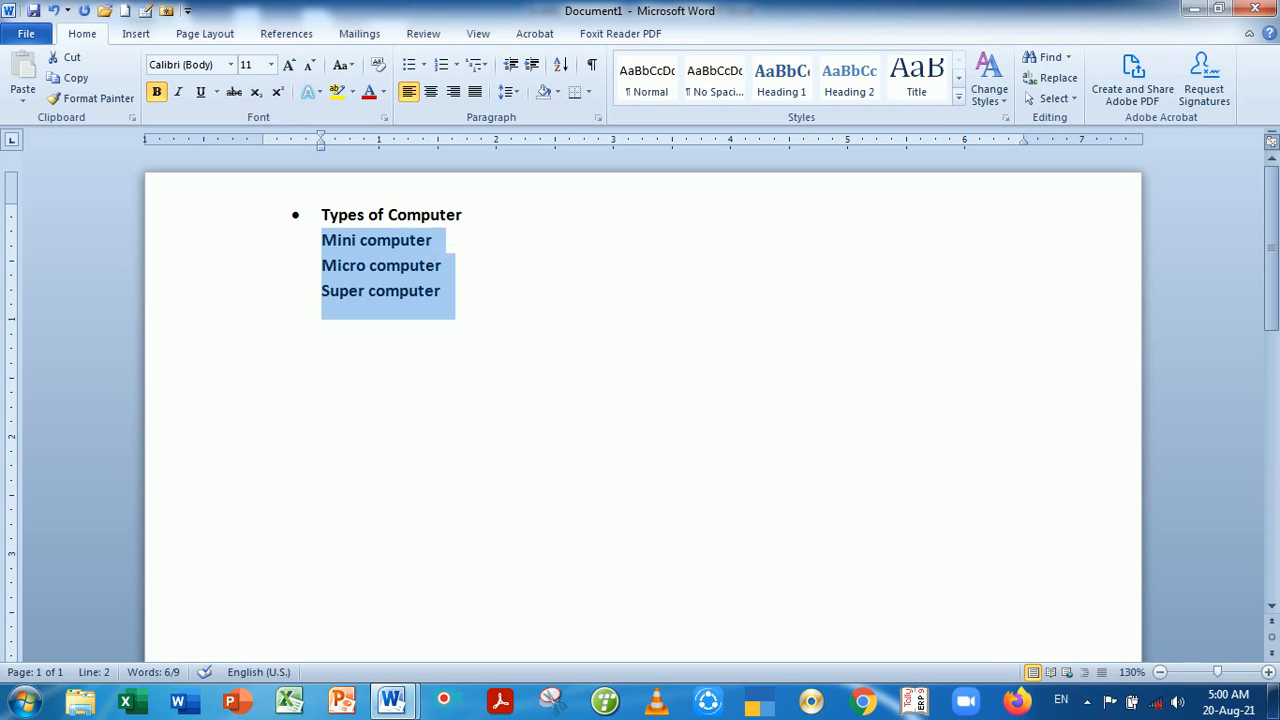
{"action": "left_click", "coordinate": [1268, 672]}
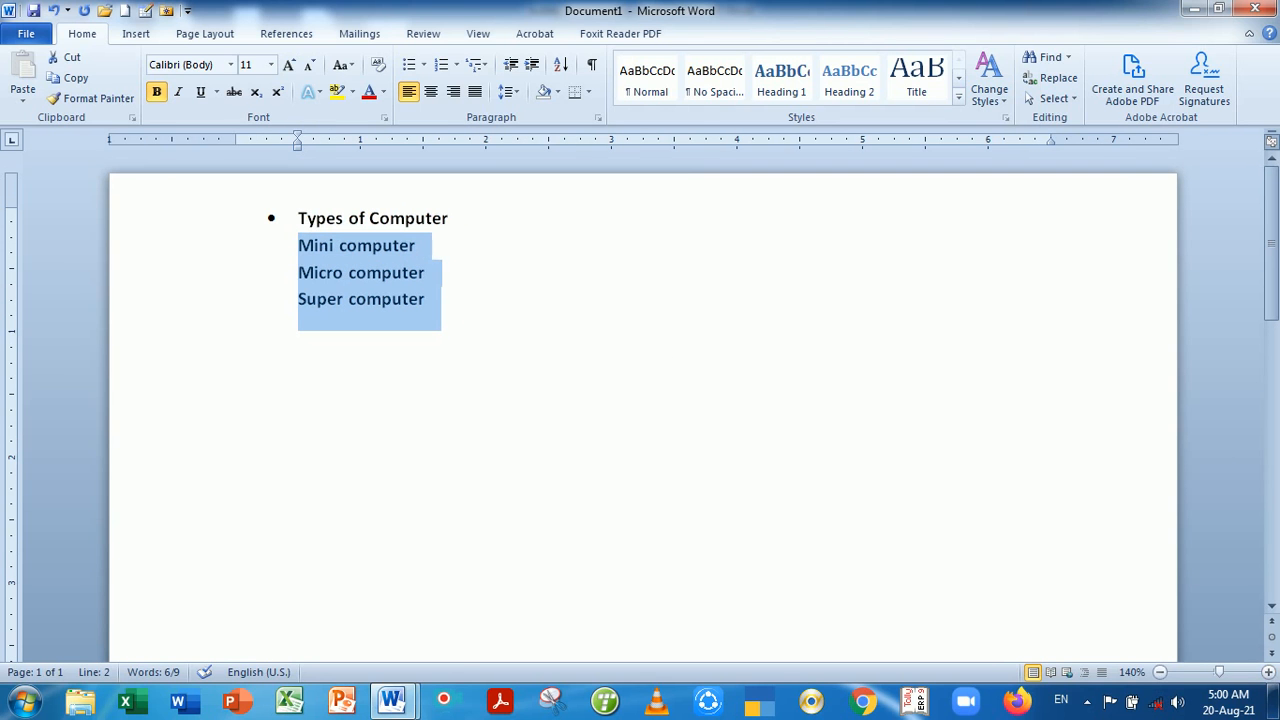
{"action": "left_click", "coordinate": [424, 65]}
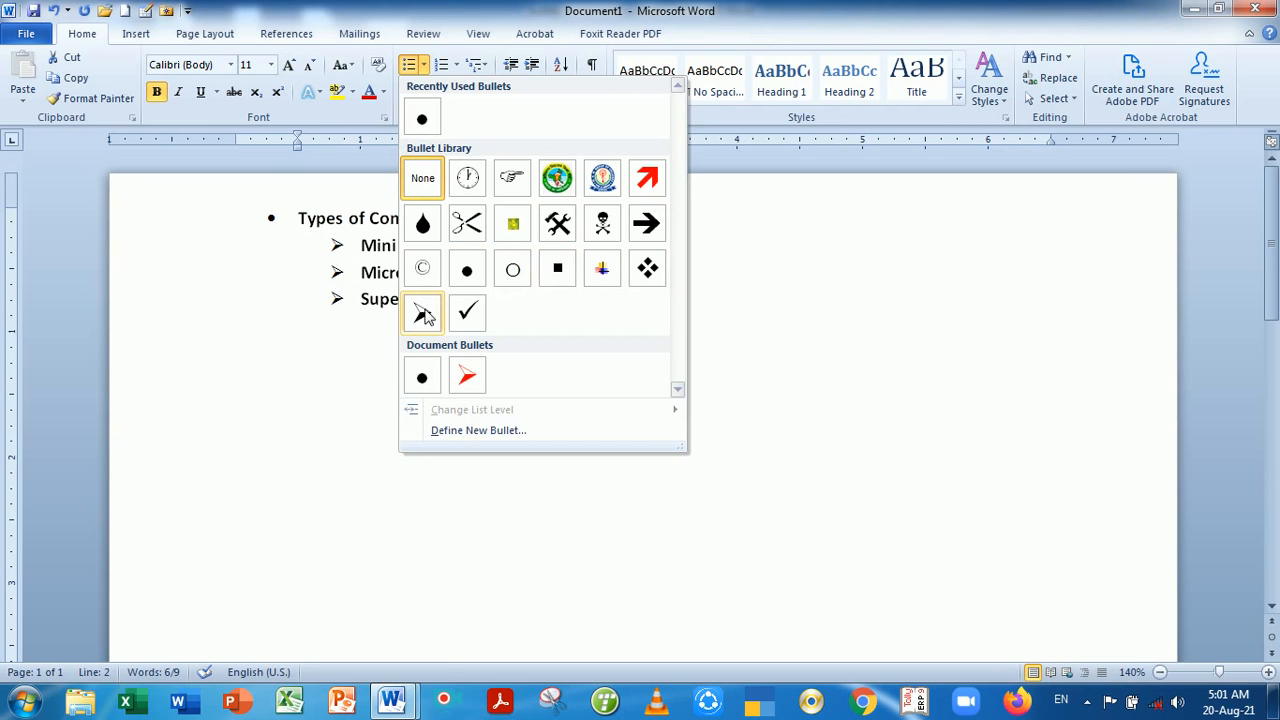
{"action": "left_click", "coordinate": [423, 313]}
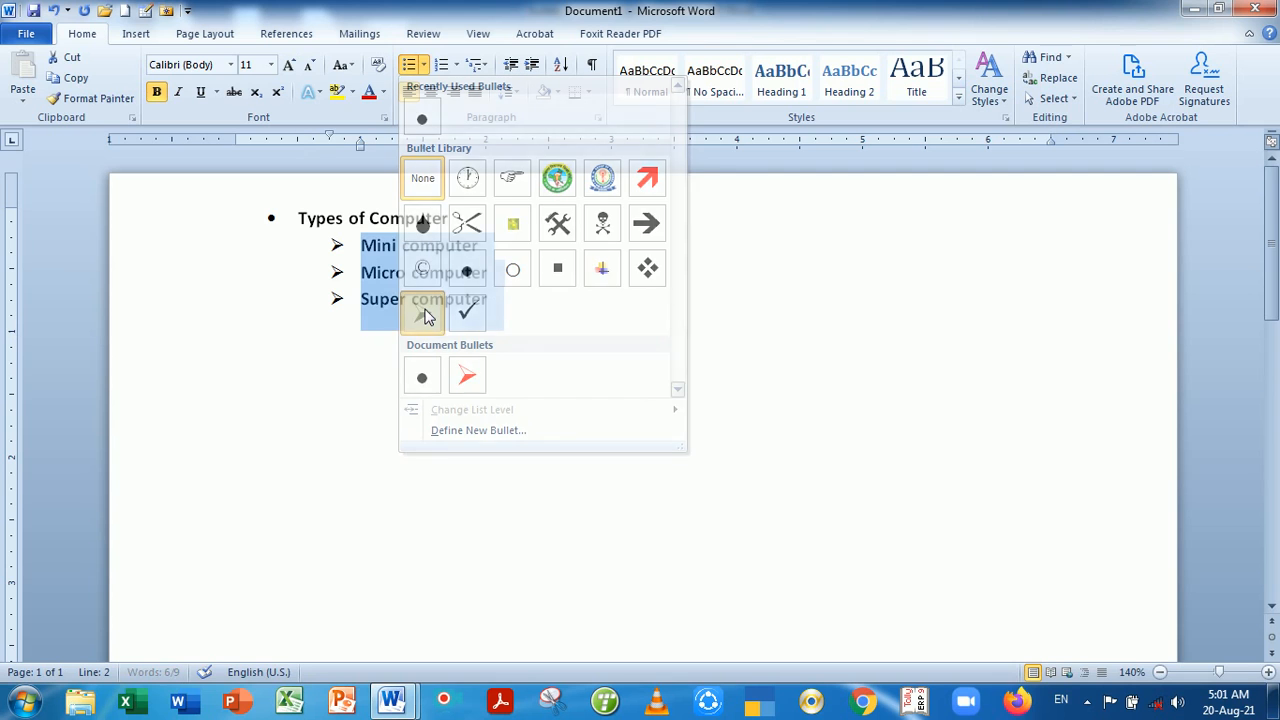
Reduce the indent of the arrowhead bullets so they line up with the start of the "Types of Computer" text
{"action": "left_click", "coordinate": [340, 274]}
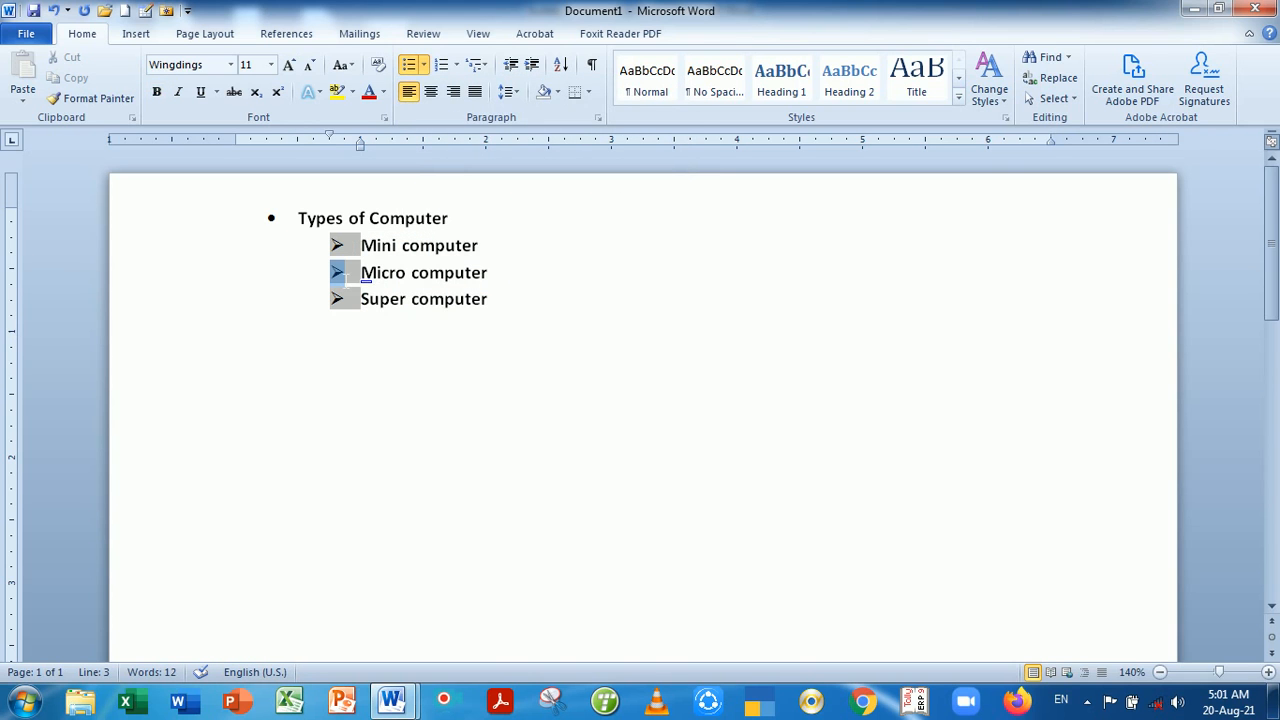
{"action": "left_click", "coordinate": [364, 273]}
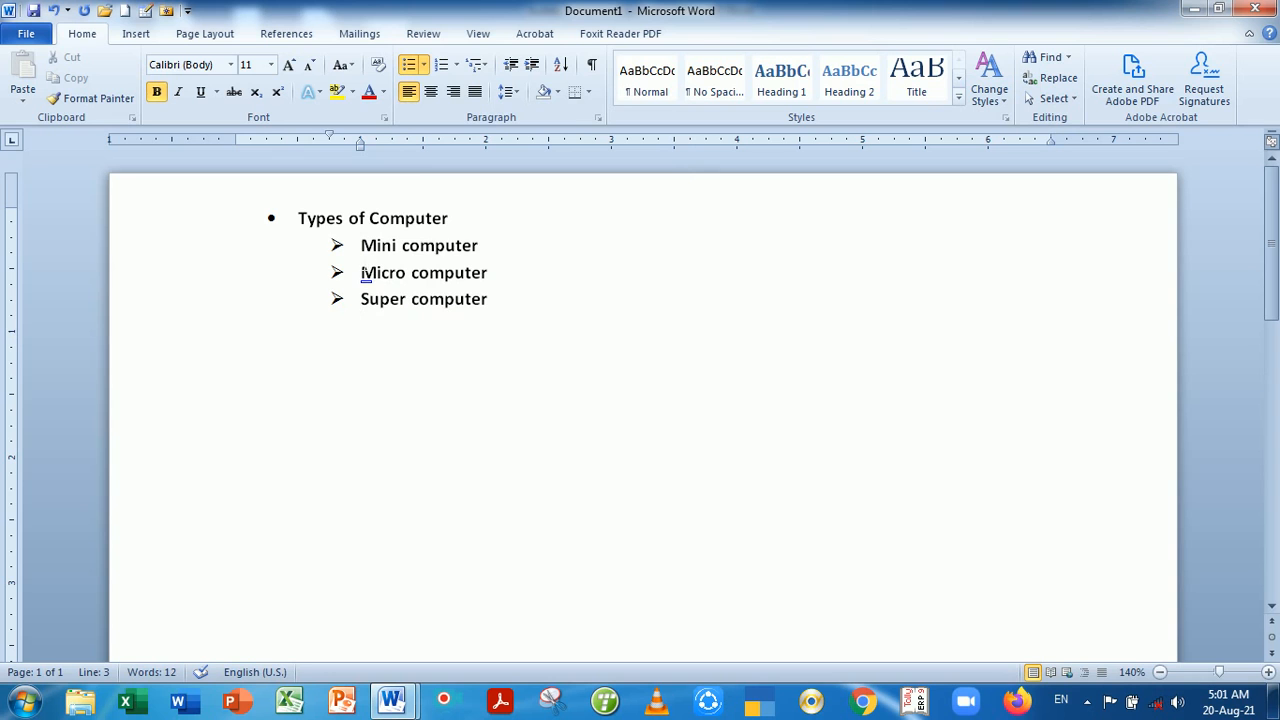
{"action": "left_click", "coordinate": [350, 250]}
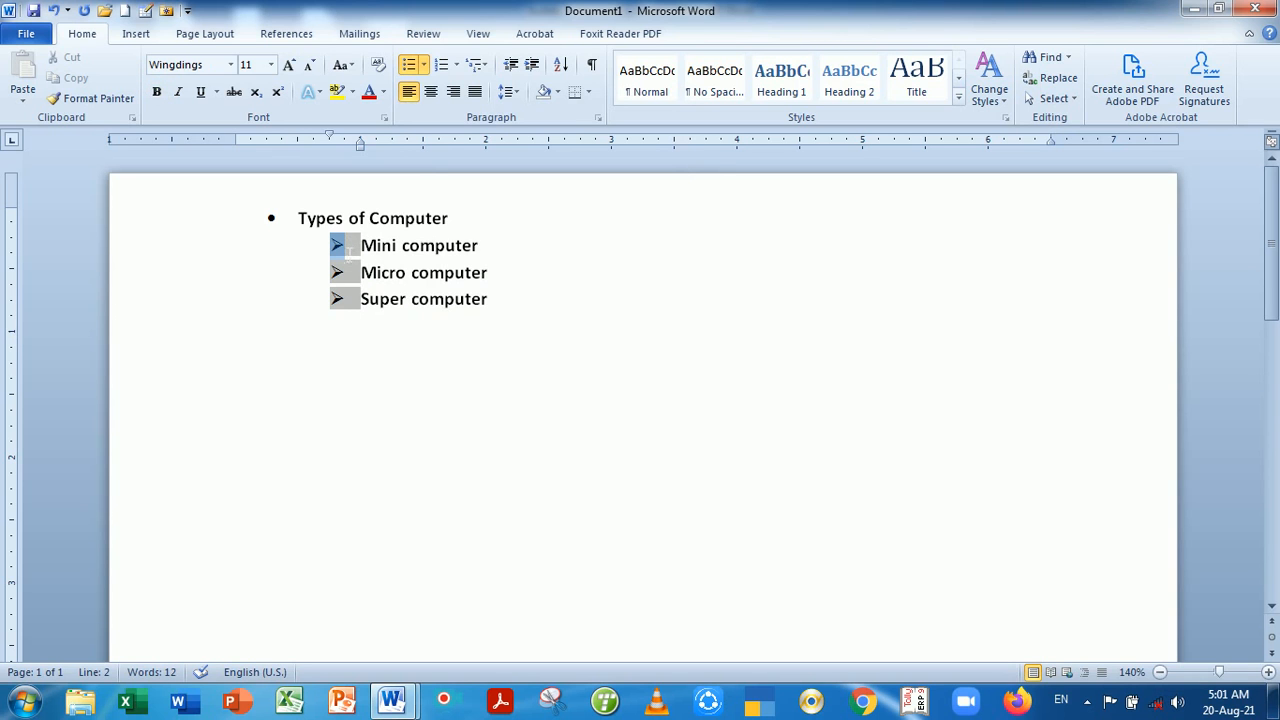
{"action": "left_click", "coordinate": [362, 245]}
{"action": "left_click", "coordinate": [350, 250]}
{"action": "left_click_drag", "start_coordinate": [350, 250], "coordinate": [297, 250]}
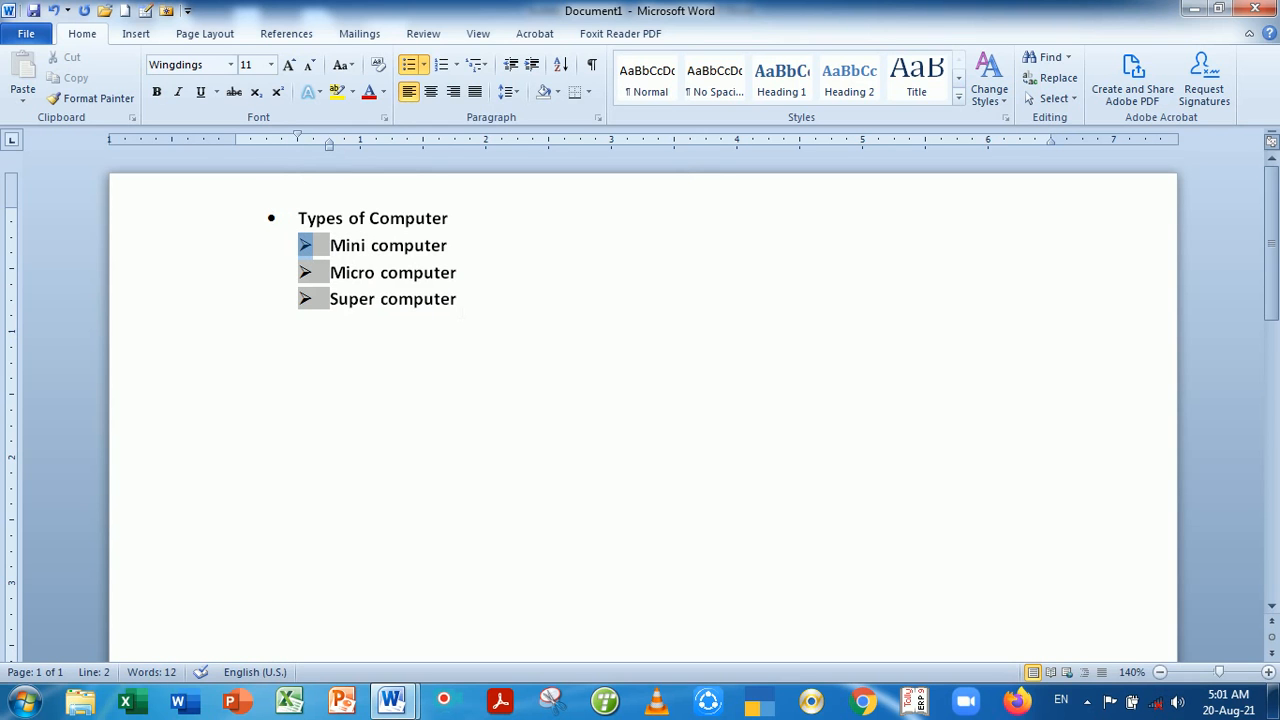
{"action": "left_click", "coordinate": [467, 307]}
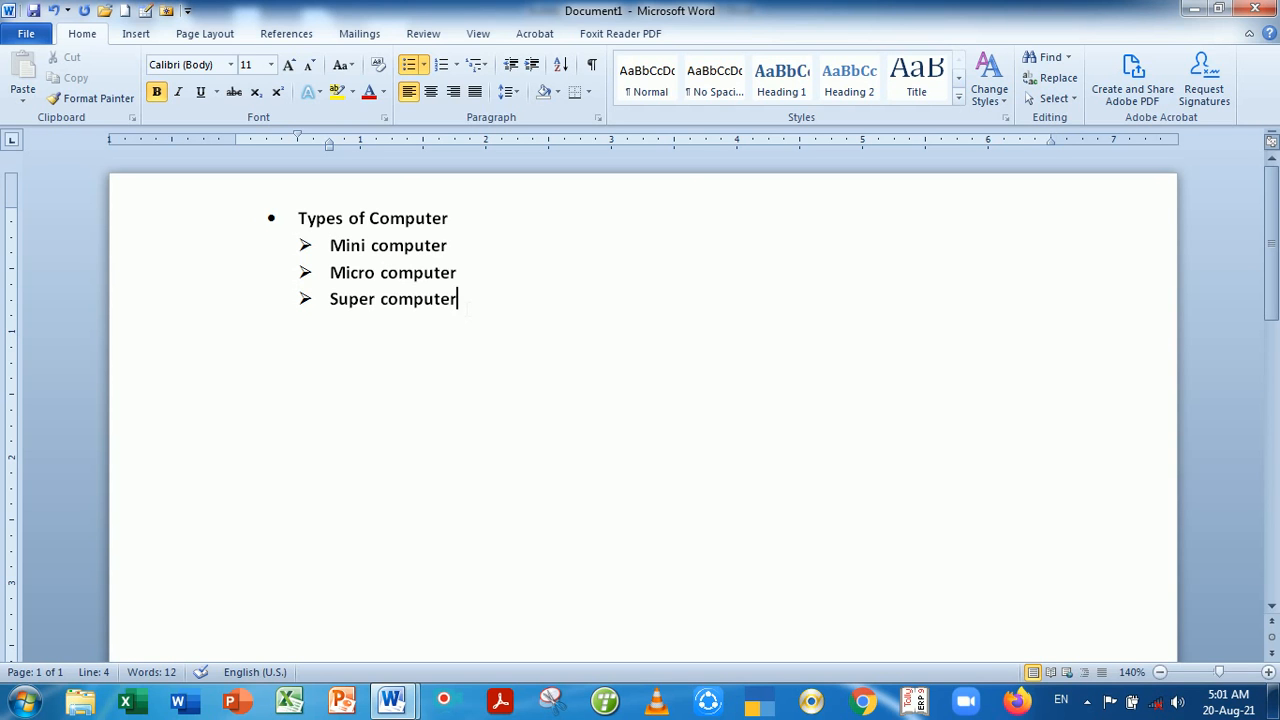
Start defining a new symbol bullet for the computer types list and switch the symbol font to Wingdings 2
{"action": "left_click", "coordinate": [425, 66]}
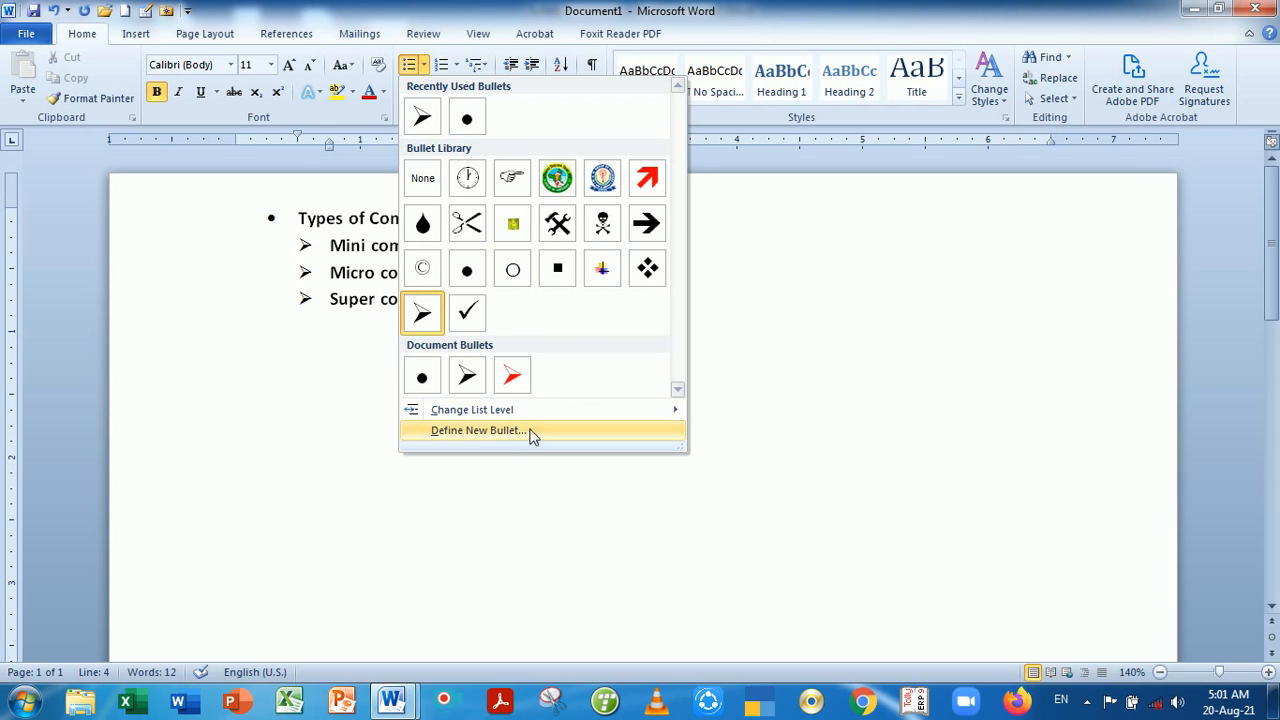
{"action": "left_click", "coordinate": [475, 433]}
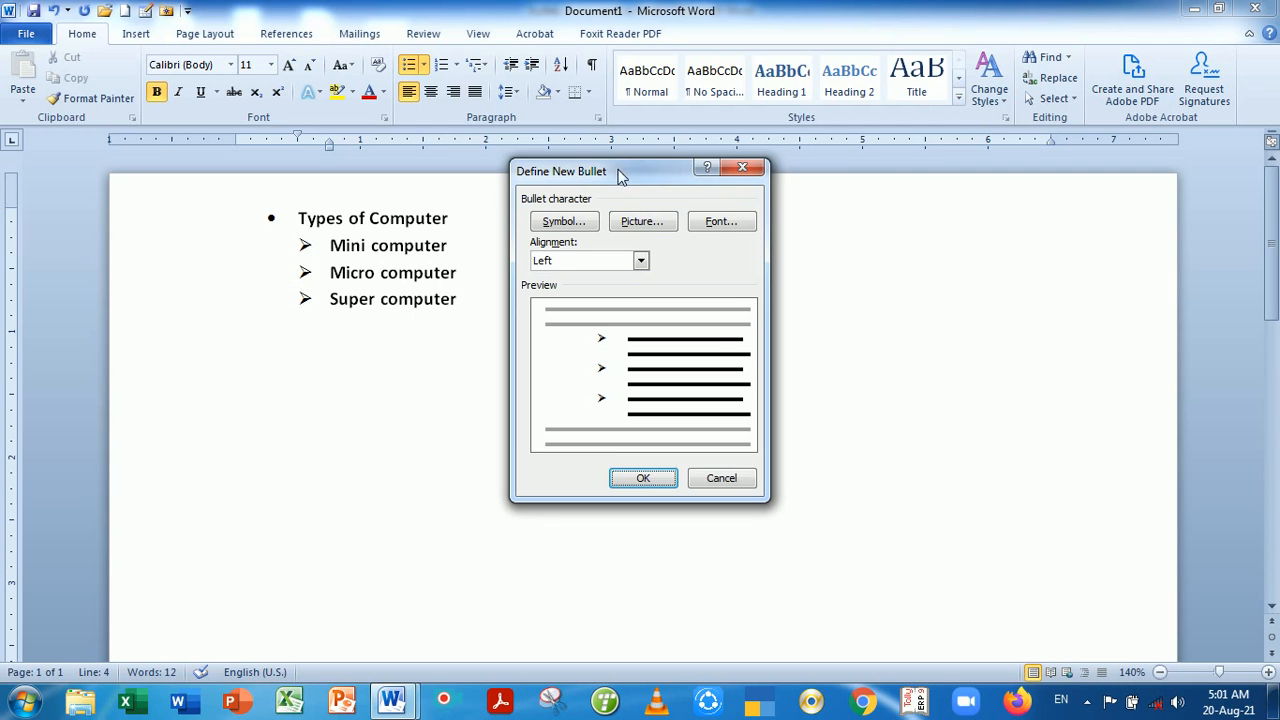
{"action": "left_click_drag", "start_coordinate": [621, 176], "coordinate": [633, 217]}
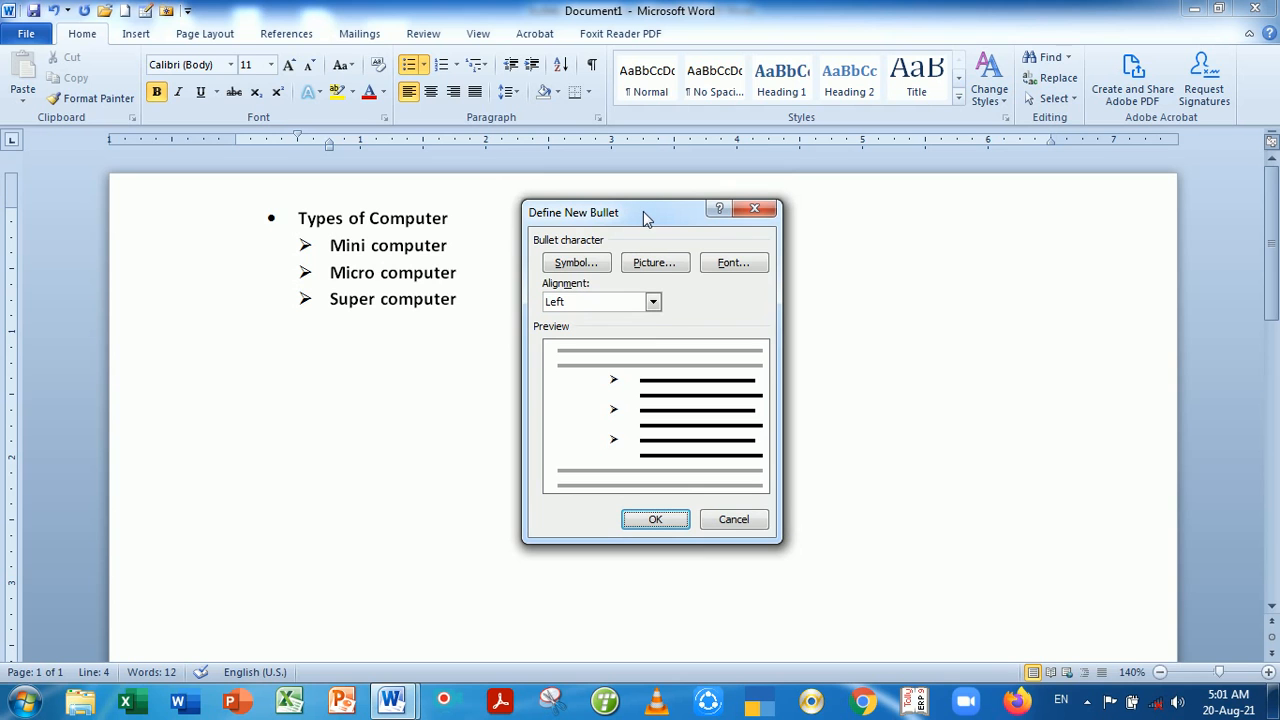
{"action": "left_click_drag", "start_coordinate": [643, 211], "coordinate": [661, 209]}
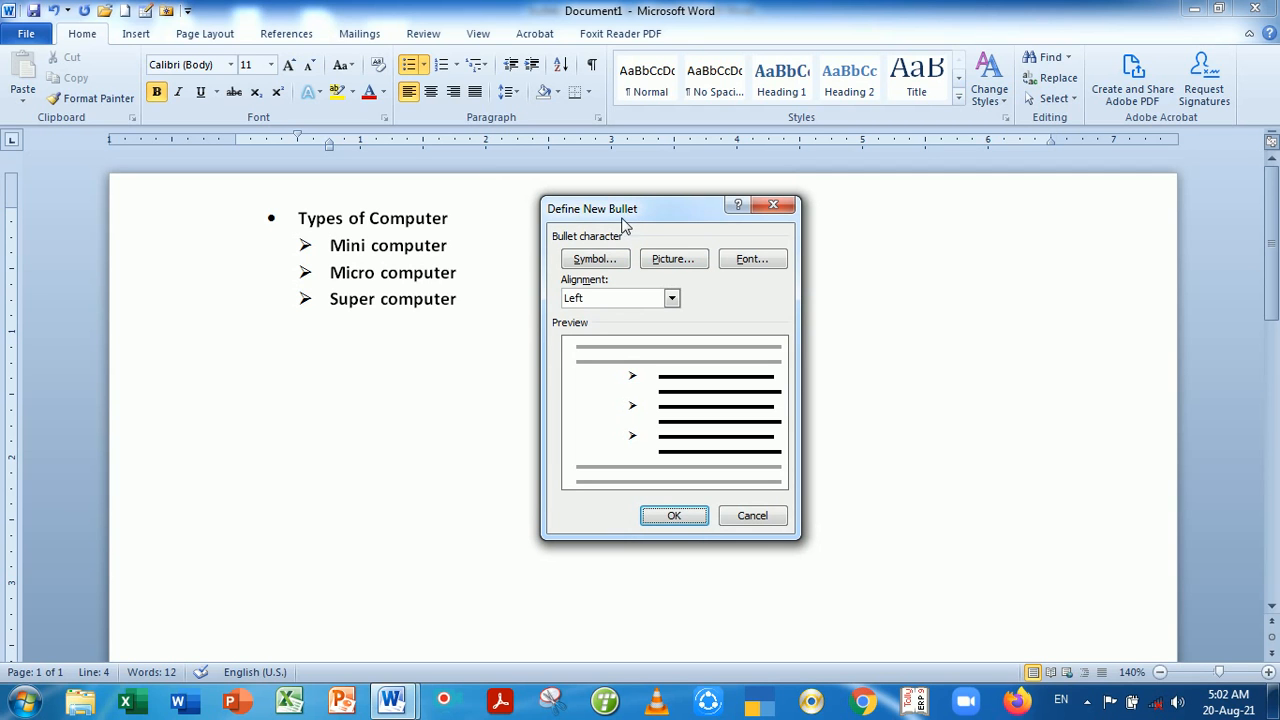
{"action": "left_click", "coordinate": [594, 261]}
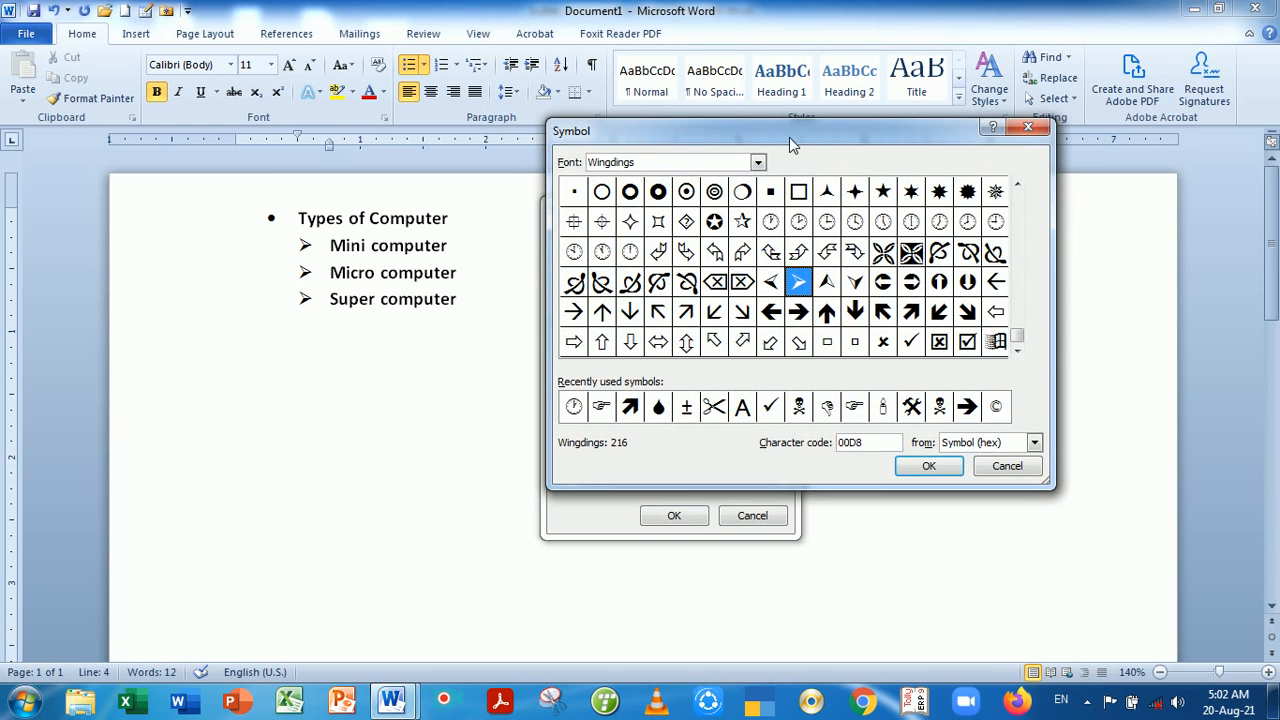
{"action": "left_click_drag", "start_coordinate": [785, 138], "coordinate": [745, 170]}
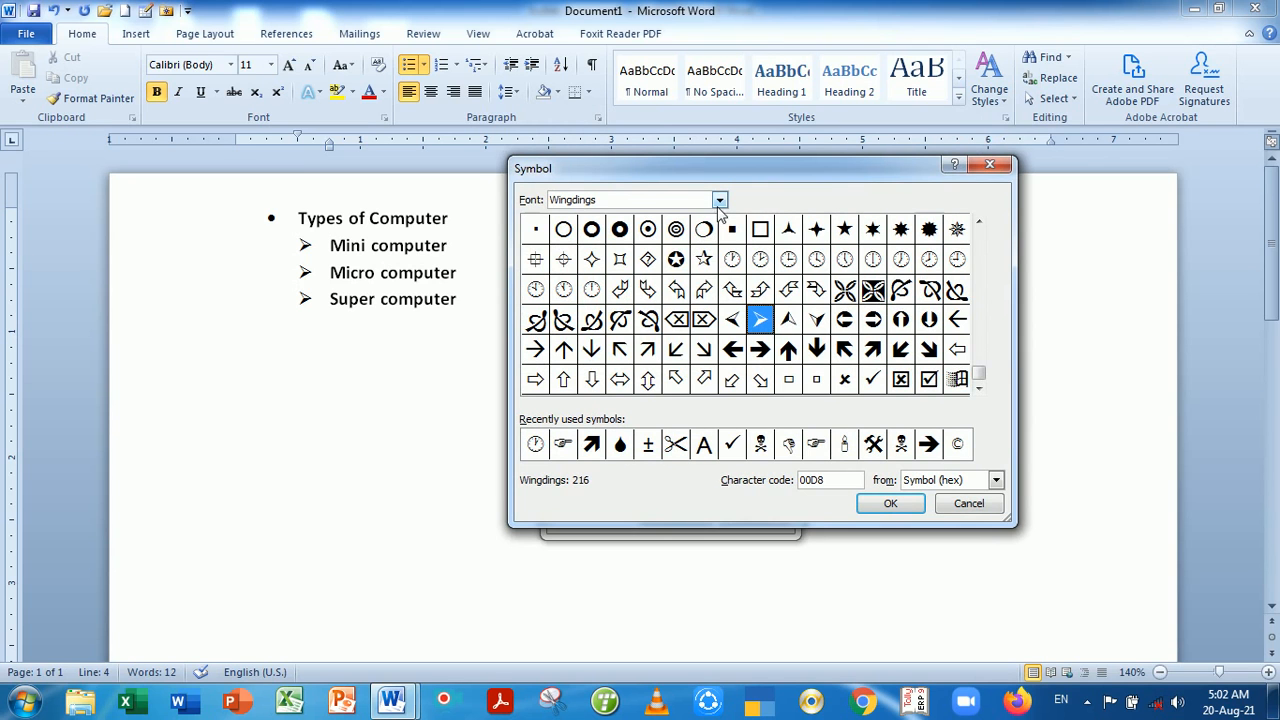
{"action": "left_click", "coordinate": [720, 200]}
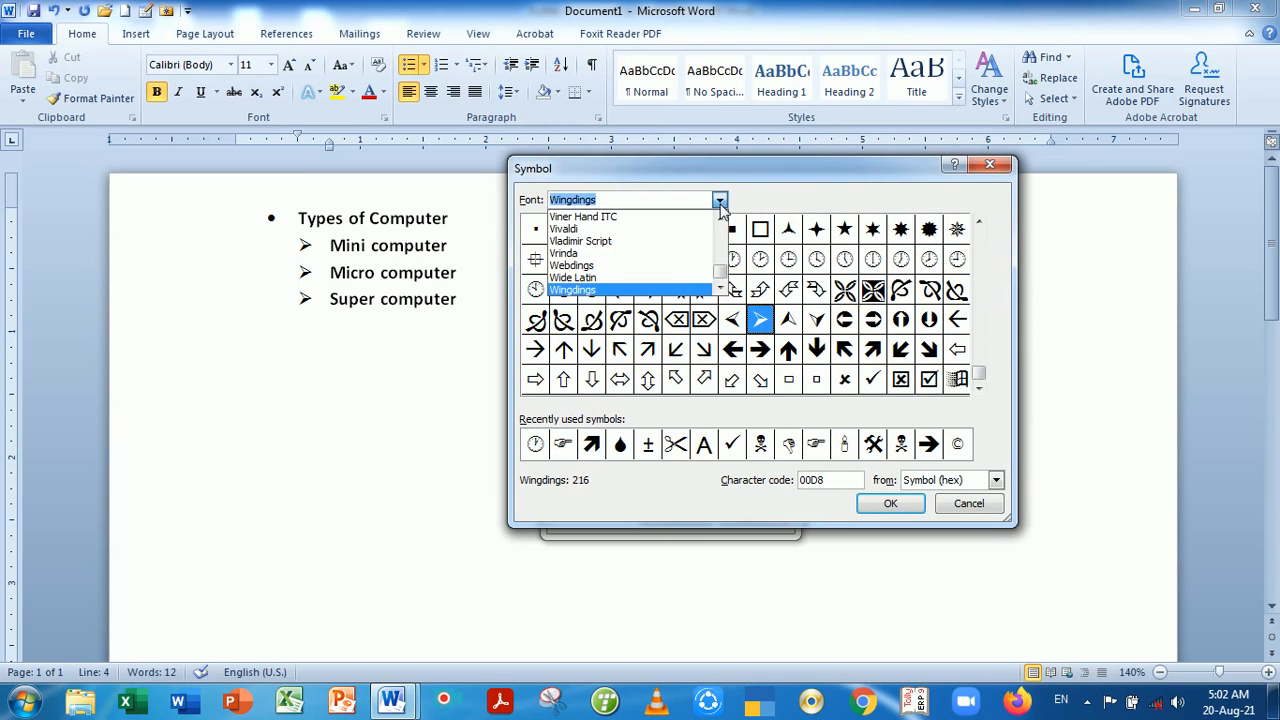
{"action": "left_click", "coordinate": [720, 288]}
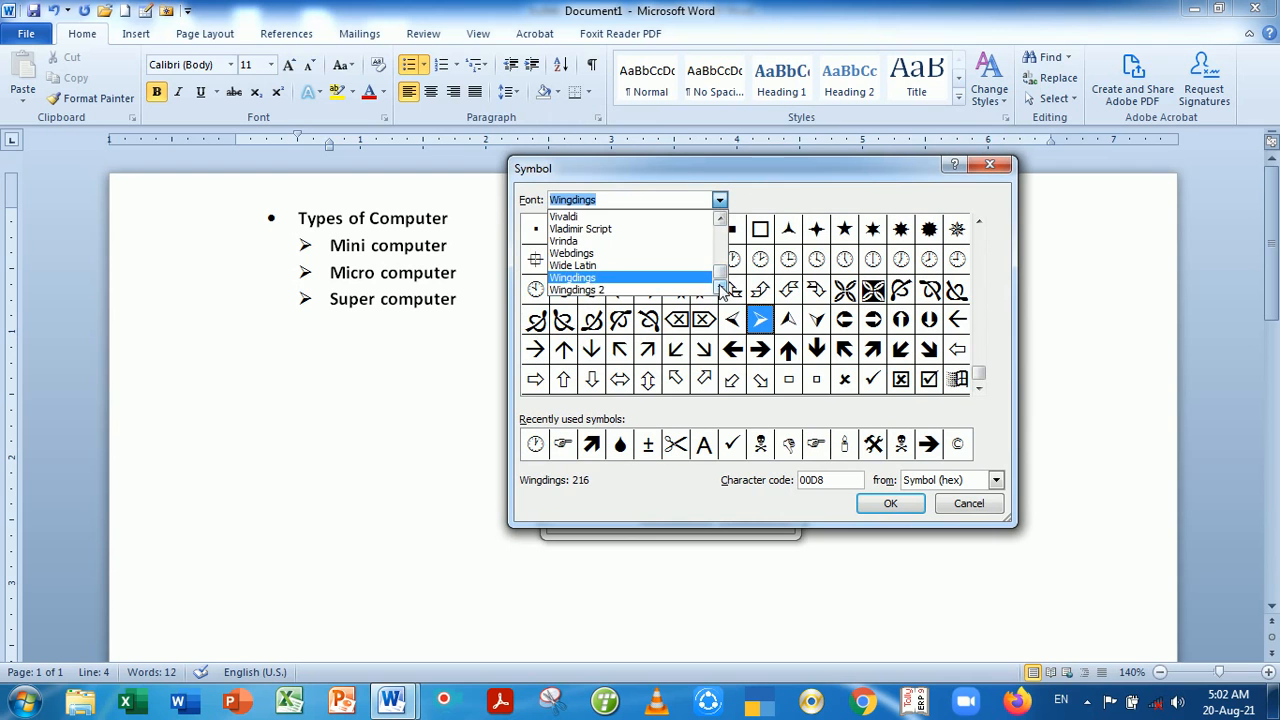
{"action": "left_click", "coordinate": [652, 291]}
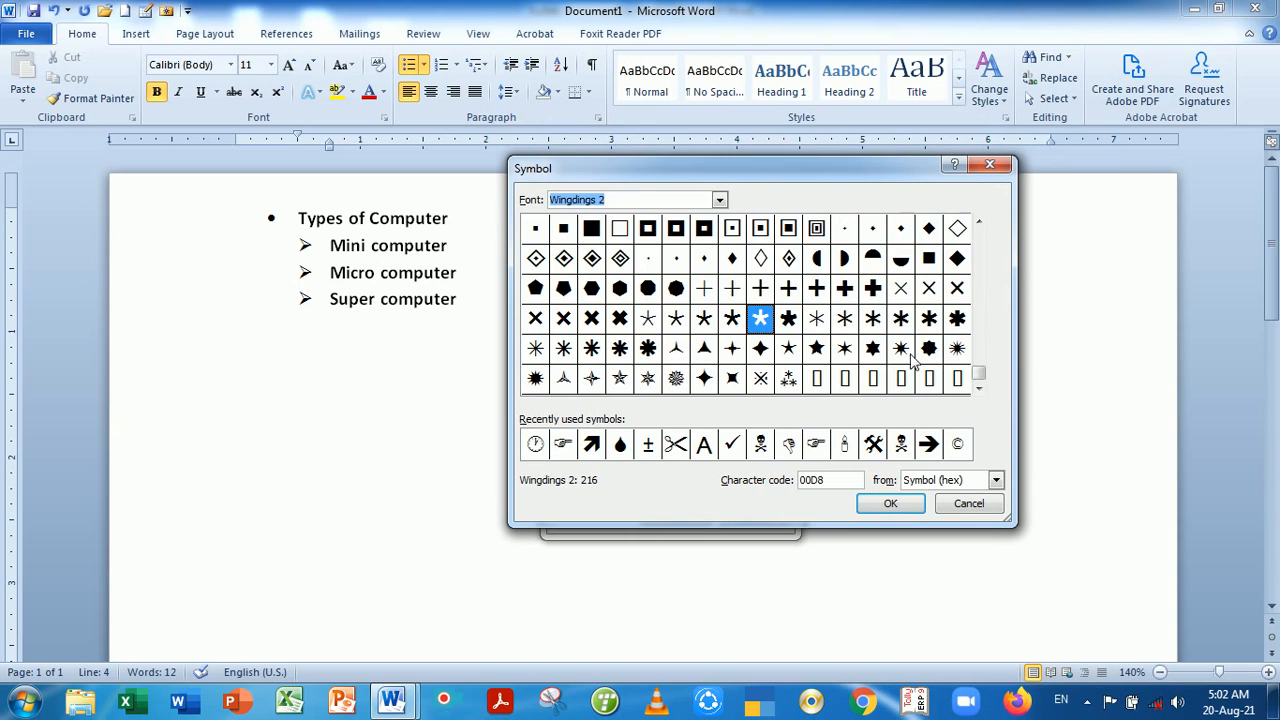
Choose the telephone handset symbol, character code 0028, as the new bullet character
{"action": "left_click_drag", "start_coordinate": [980, 375], "coordinate": [978, 249]}
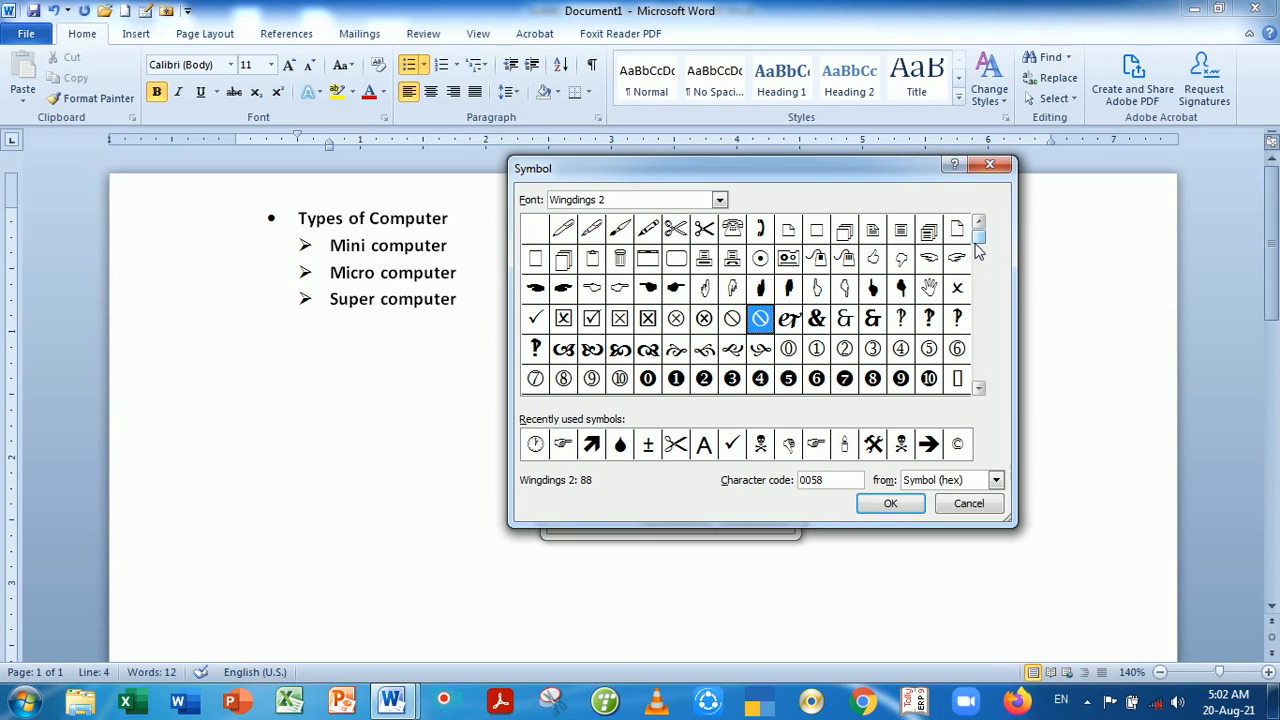
{"action": "left_click", "coordinate": [761, 230]}
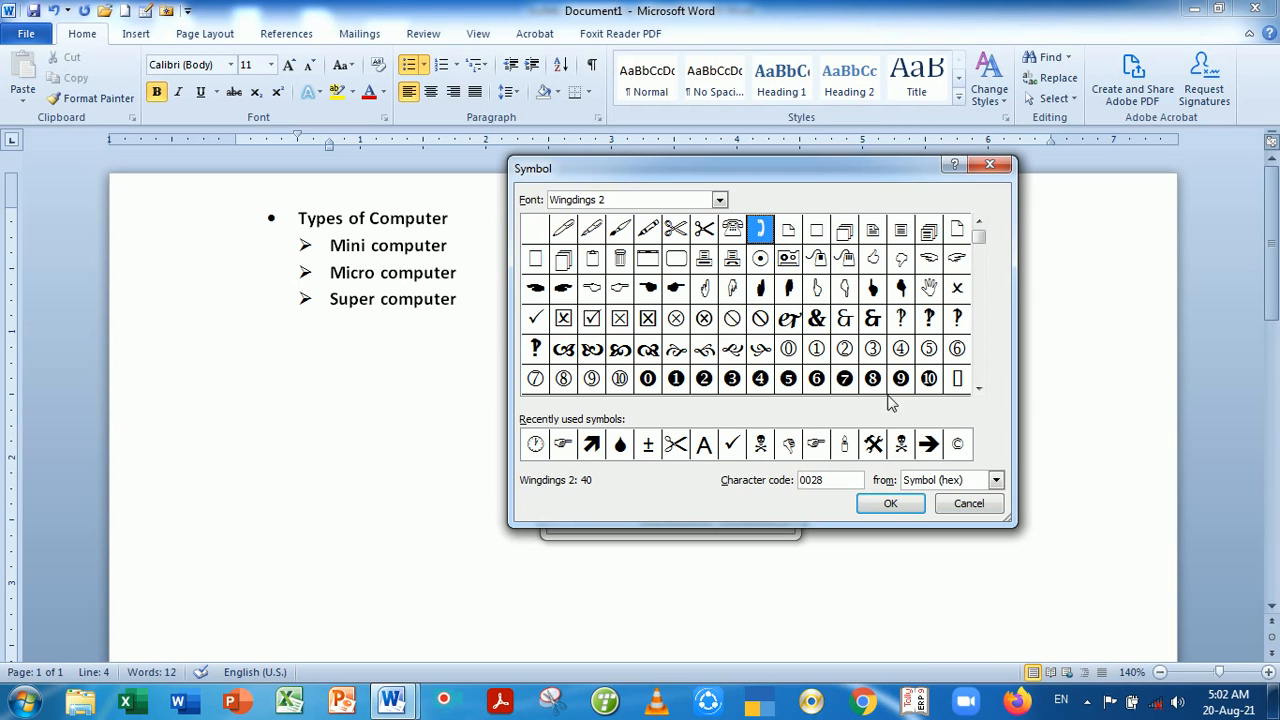
{"action": "left_click", "coordinate": [890, 503]}
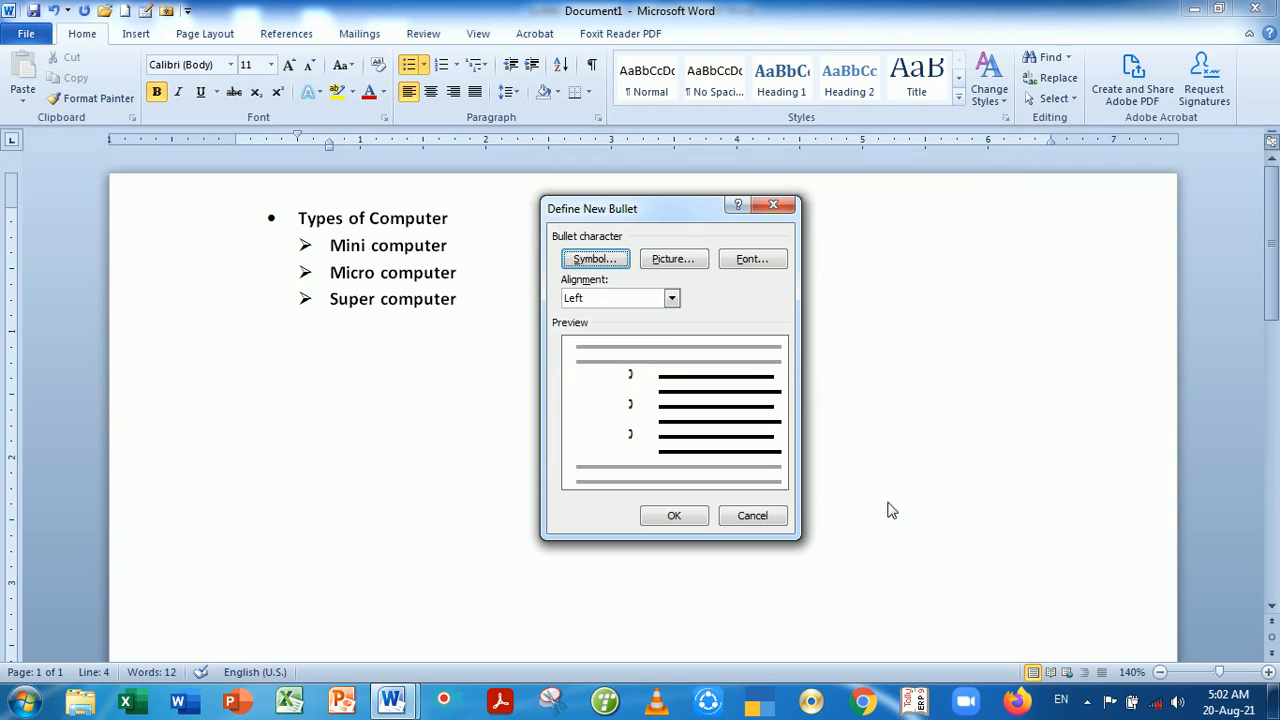
Set the new bullet's complex scripts font size to 16 and its font style to Regular
{"action": "left_click", "coordinate": [755, 262]}
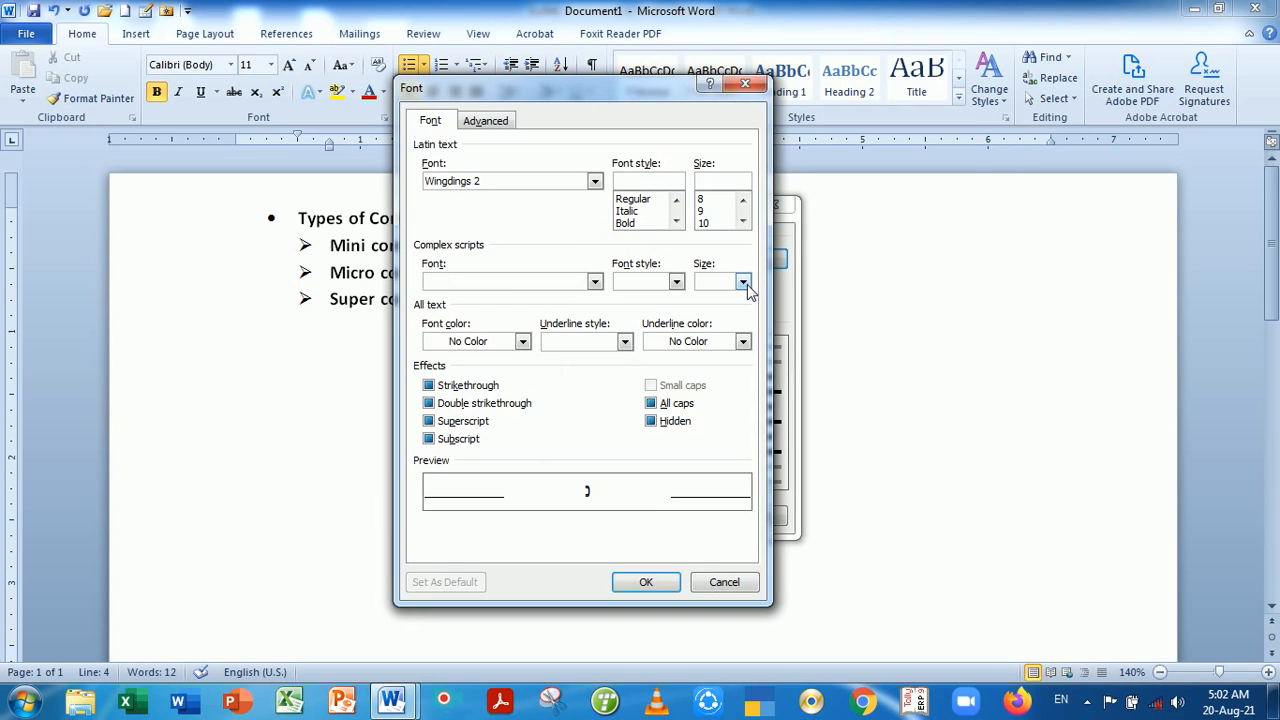
{"action": "left_click", "coordinate": [744, 283]}
{"action": "left_click", "coordinate": [743, 346]}
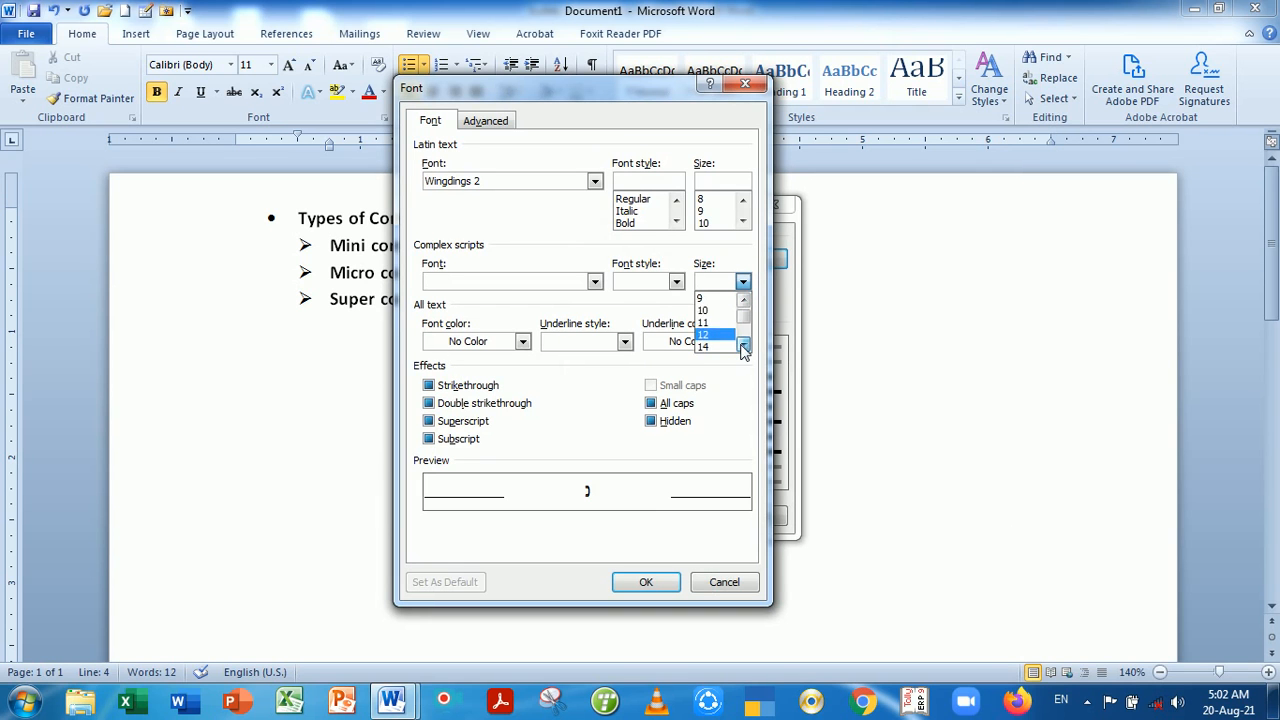
{"action": "left_click", "coordinate": [743, 346]}
{"action": "left_click", "coordinate": [743, 346]}
{"action": "left_click", "coordinate": [743, 346]}
{"action": "left_click", "coordinate": [713, 322]}
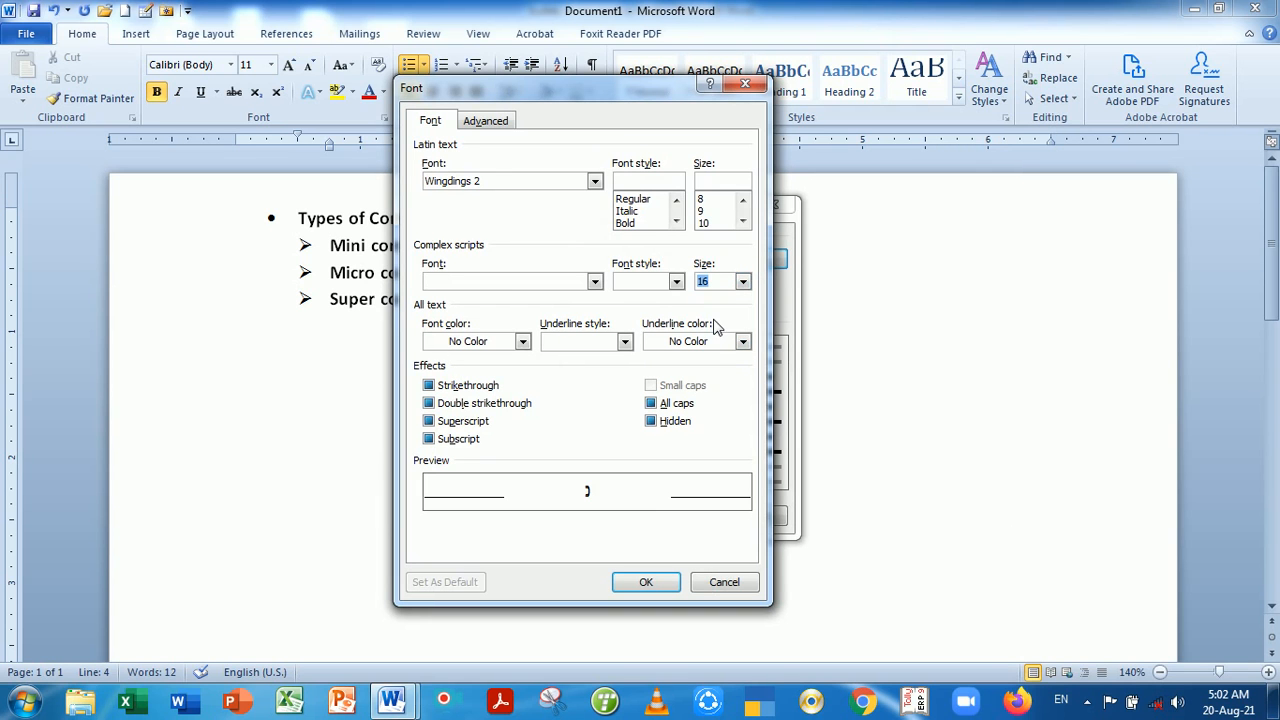
{"action": "left_click", "coordinate": [676, 282]}
{"action": "left_click", "coordinate": [652, 298]}
Set the bullet's underline color to red and apply the telephone handset bullet to the computer types
{"action": "left_click", "coordinate": [743, 342]}
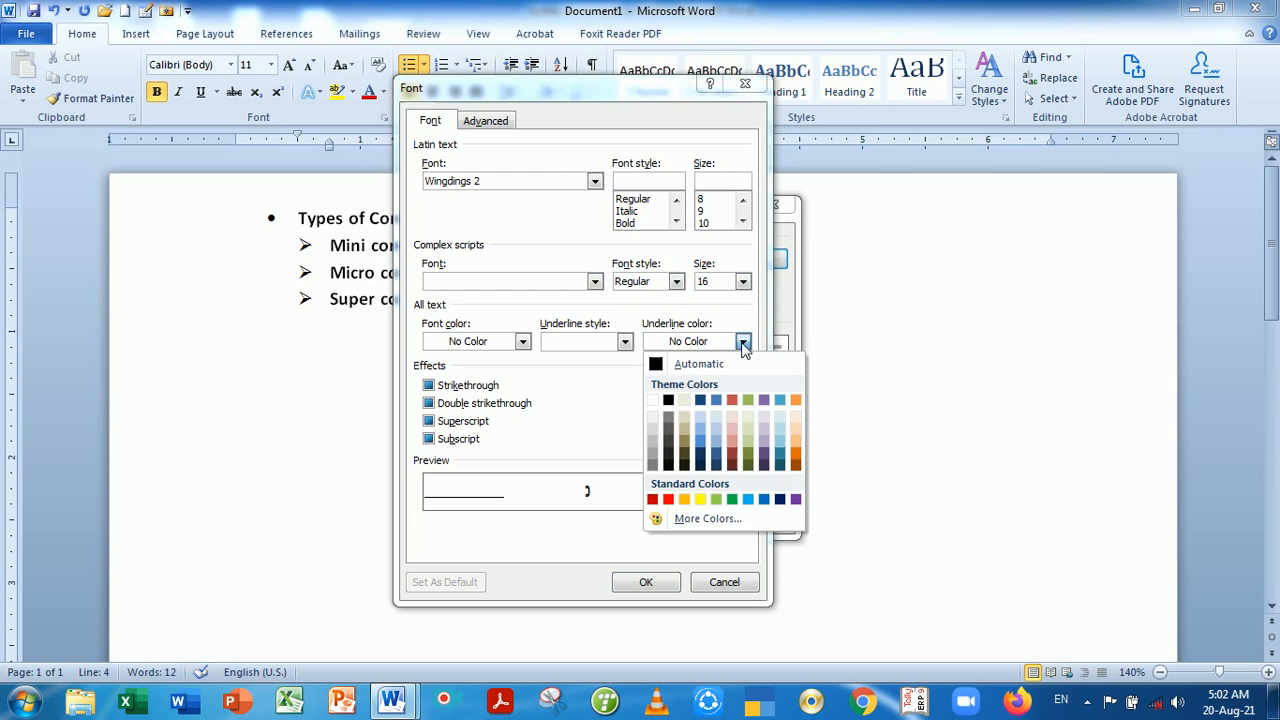
{"action": "left_click", "coordinate": [668, 500]}
{"action": "left_click", "coordinate": [646, 582]}
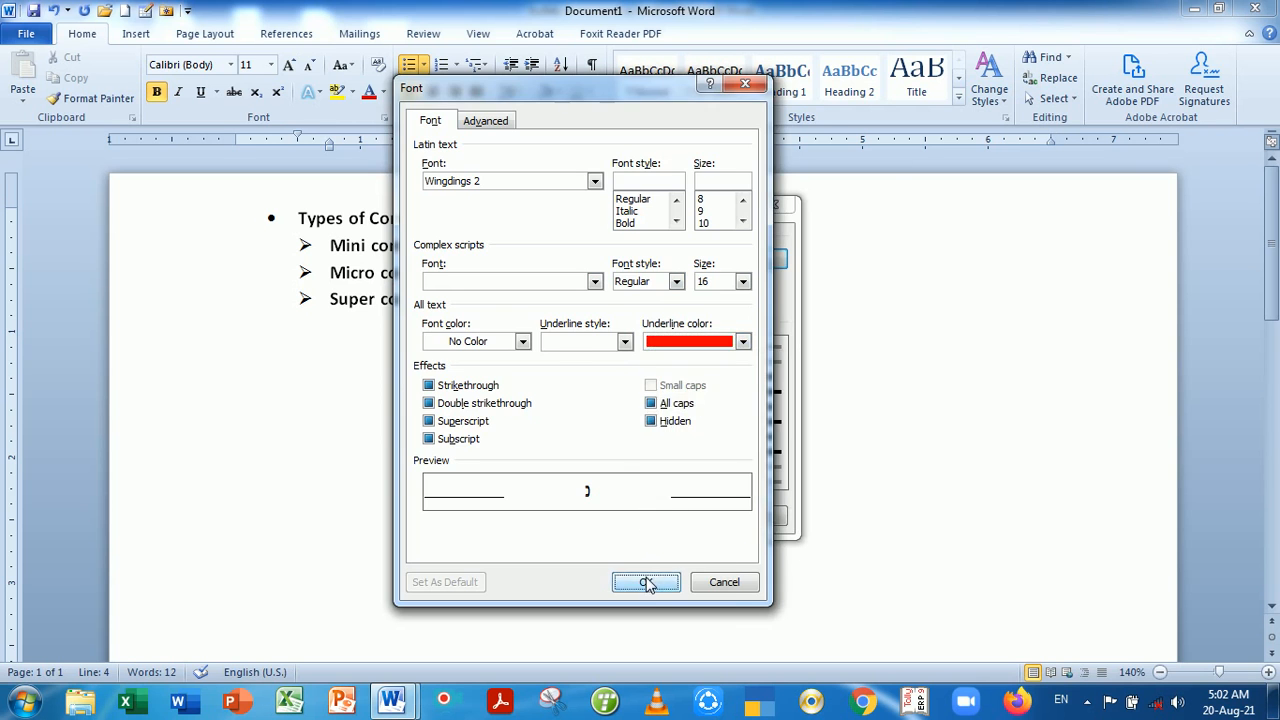
{"action": "left_click", "coordinate": [677, 516]}
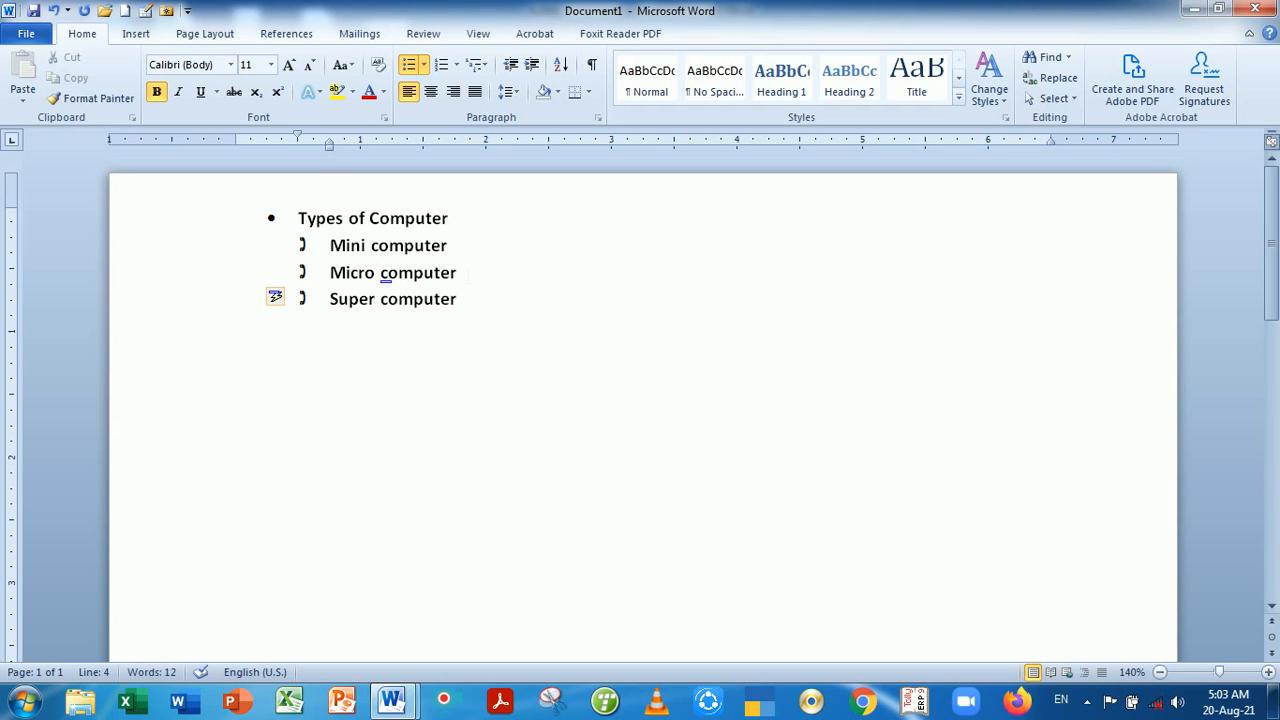
{"action": "left_click", "coordinate": [476, 281]}
{"action": "key", "text": "Return"}
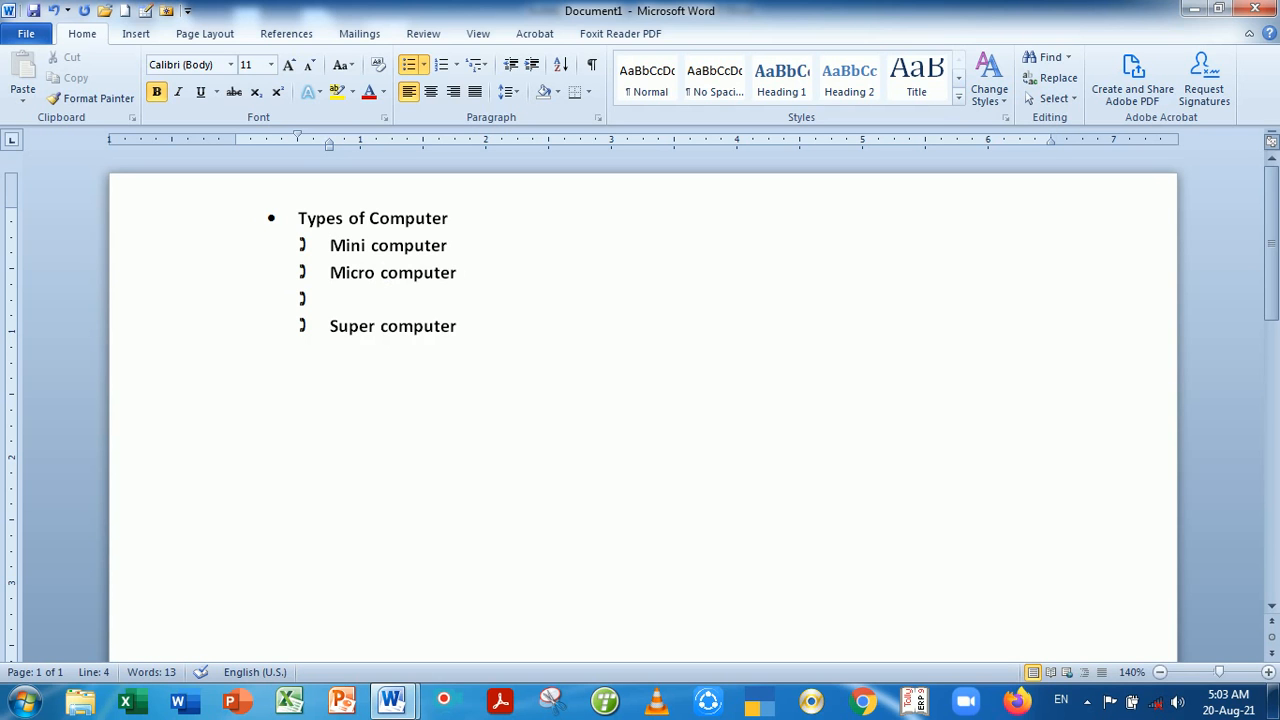
{"action": "key", "text": "BackSpace"}
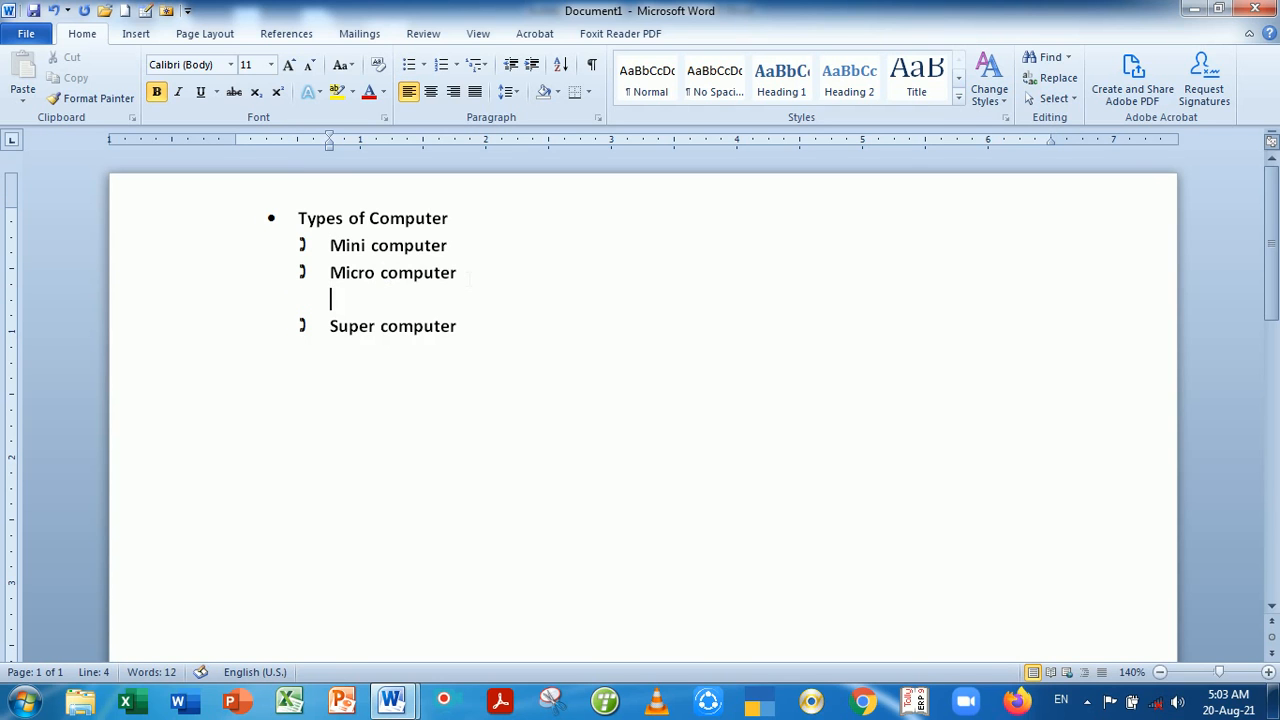
{"action": "key", "text": "BackSpace"}
{"action": "key", "text": "BackSpace"}
{"action": "key", "text": "BackSpace"}
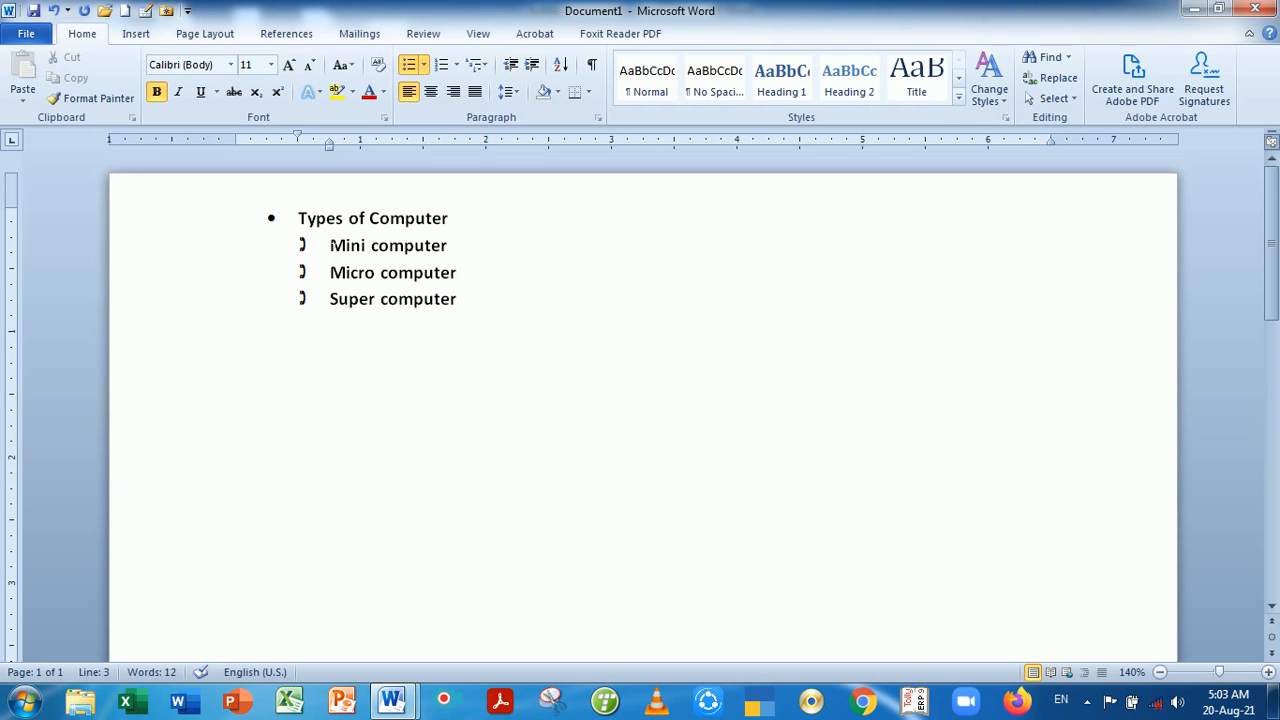
Define the Wingdings 2 checked box symbol, character code 0052, as the new bullet for the three lines from "Mini computer" to "Super computer"
{"action": "left_click_drag", "start_coordinate": [331, 245], "coordinate": [405, 296]}
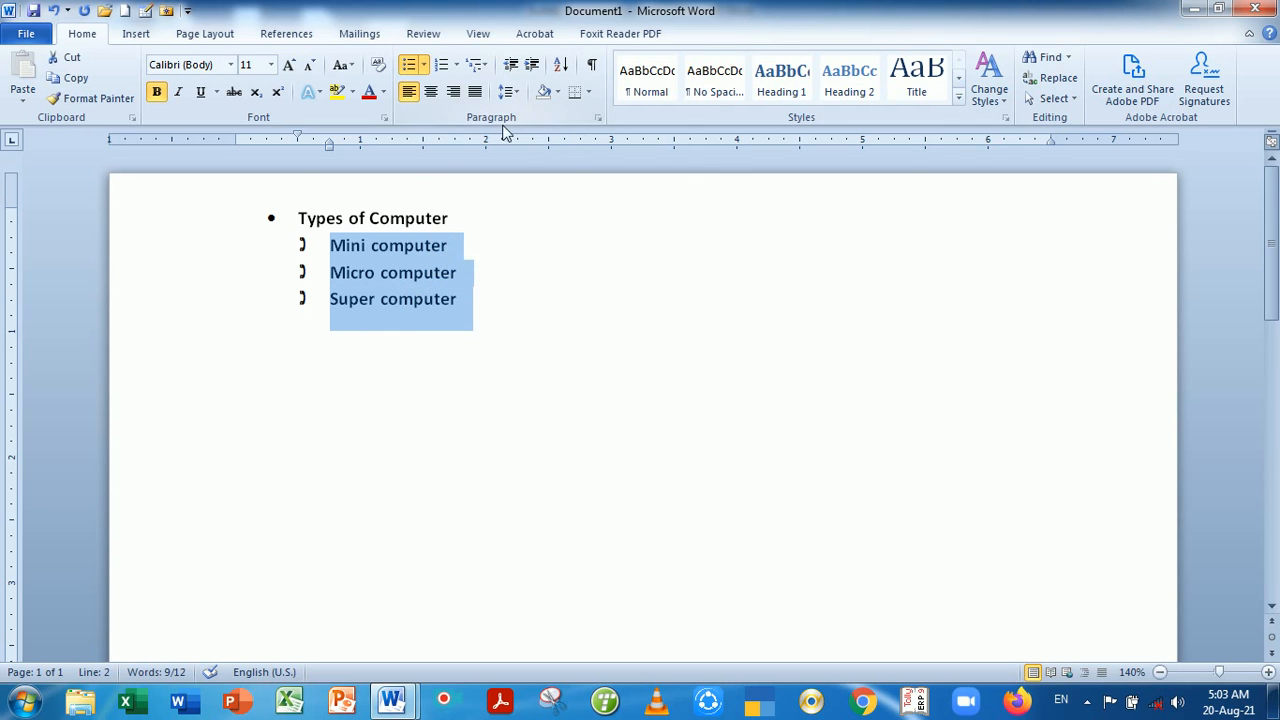
{"action": "left_click", "coordinate": [424, 65]}
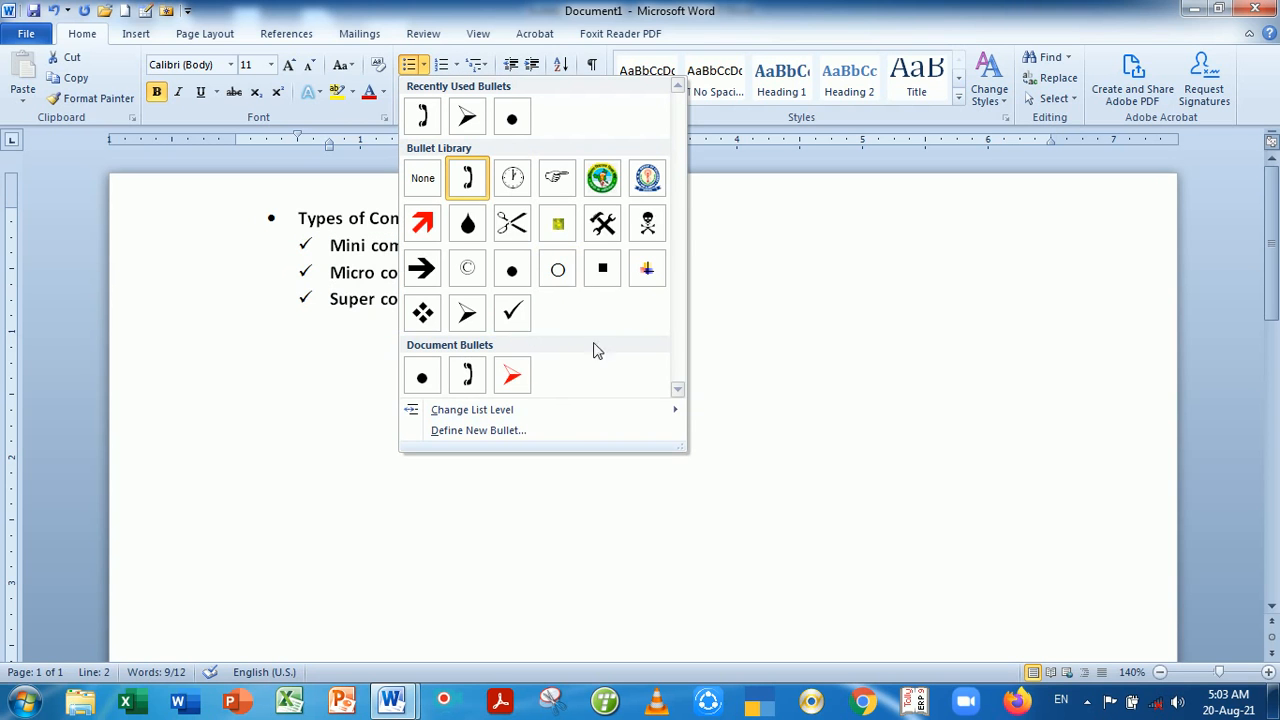
{"action": "left_click", "coordinate": [548, 433]}
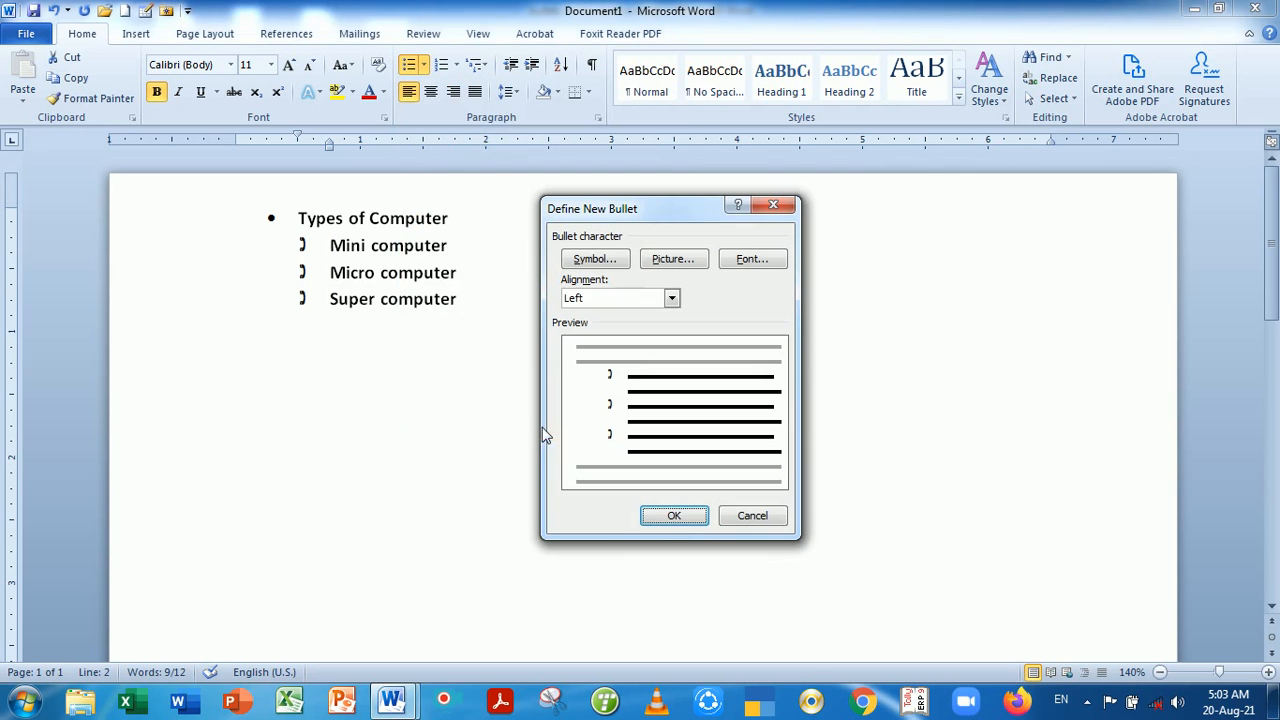
{"action": "left_click", "coordinate": [614, 262]}
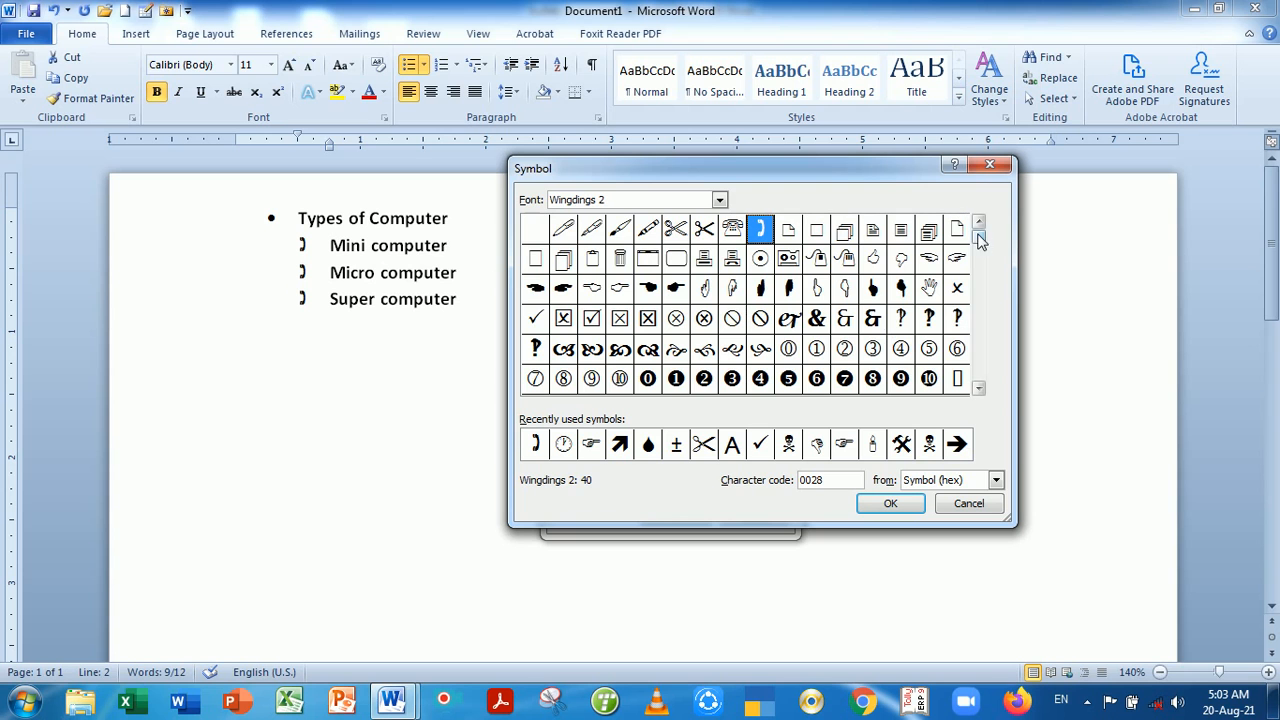
{"action": "left_click_drag", "start_coordinate": [978, 235], "coordinate": [978, 247]}
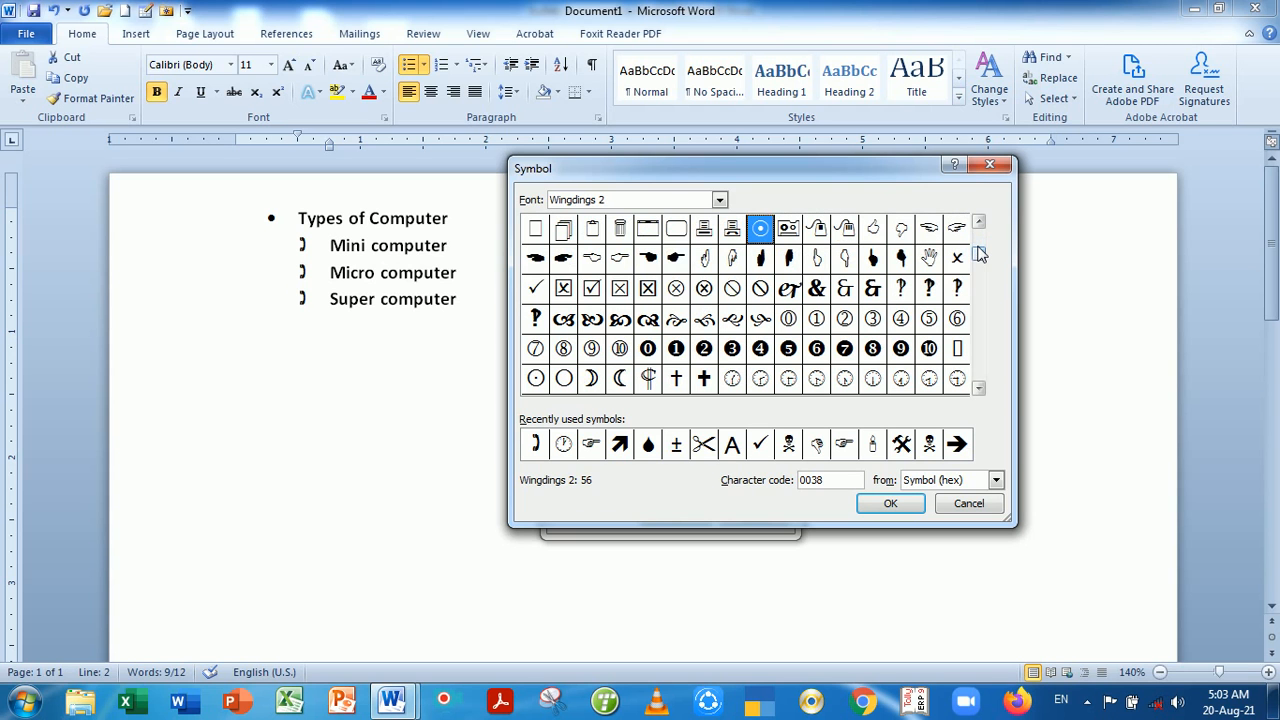
{"action": "scroll", "coordinate": [980, 256], "scroll_direction": "up", "scroll_amount": 1}
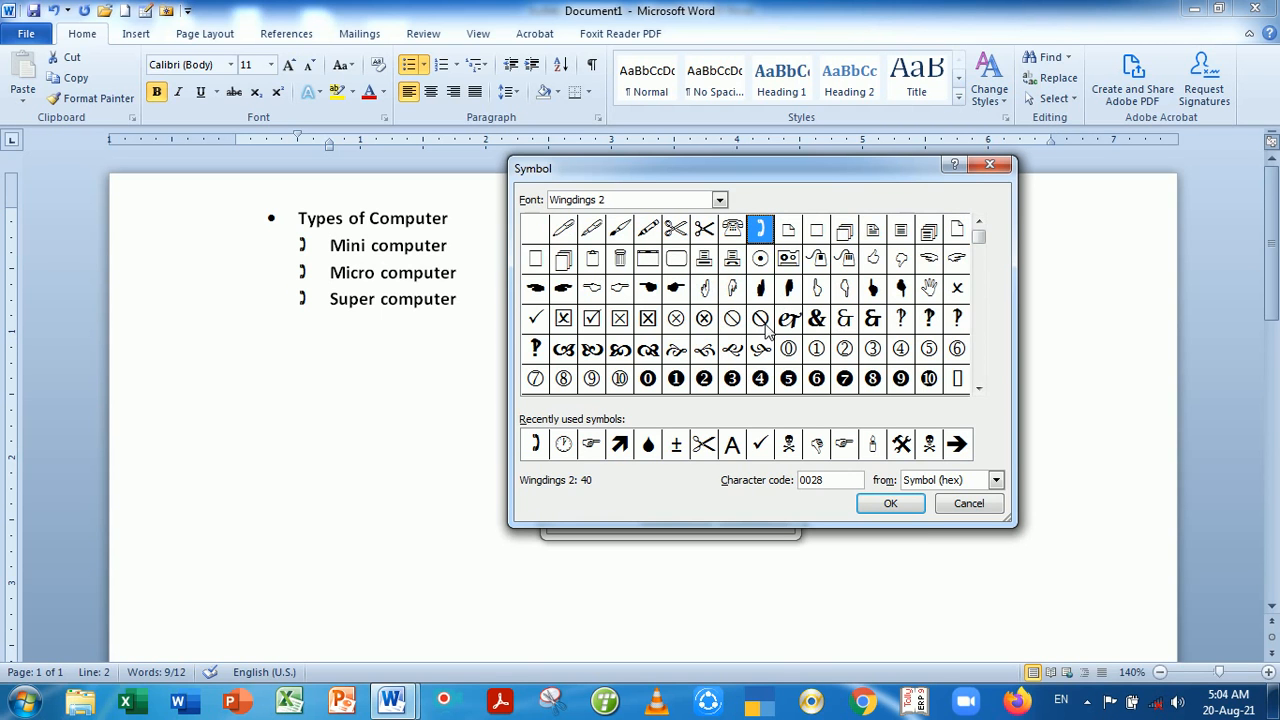
{"action": "left_click", "coordinate": [592, 318]}
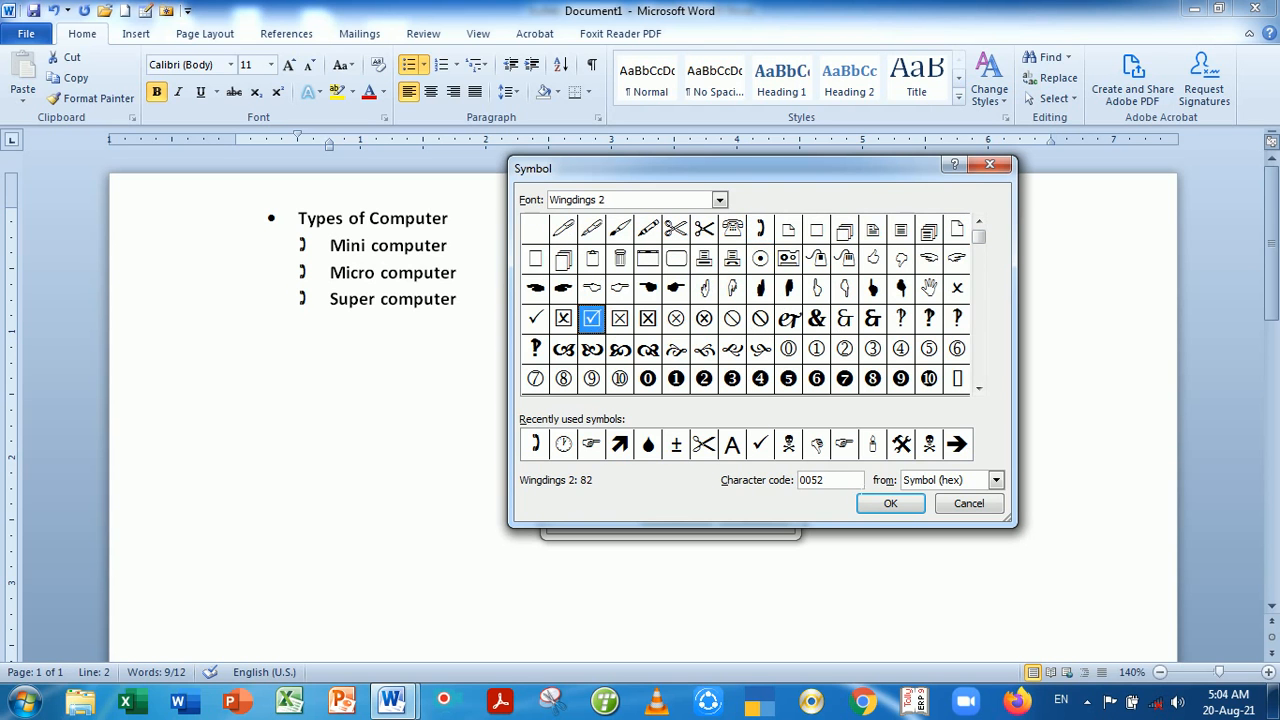
{"action": "left_click", "coordinate": [878, 505]}
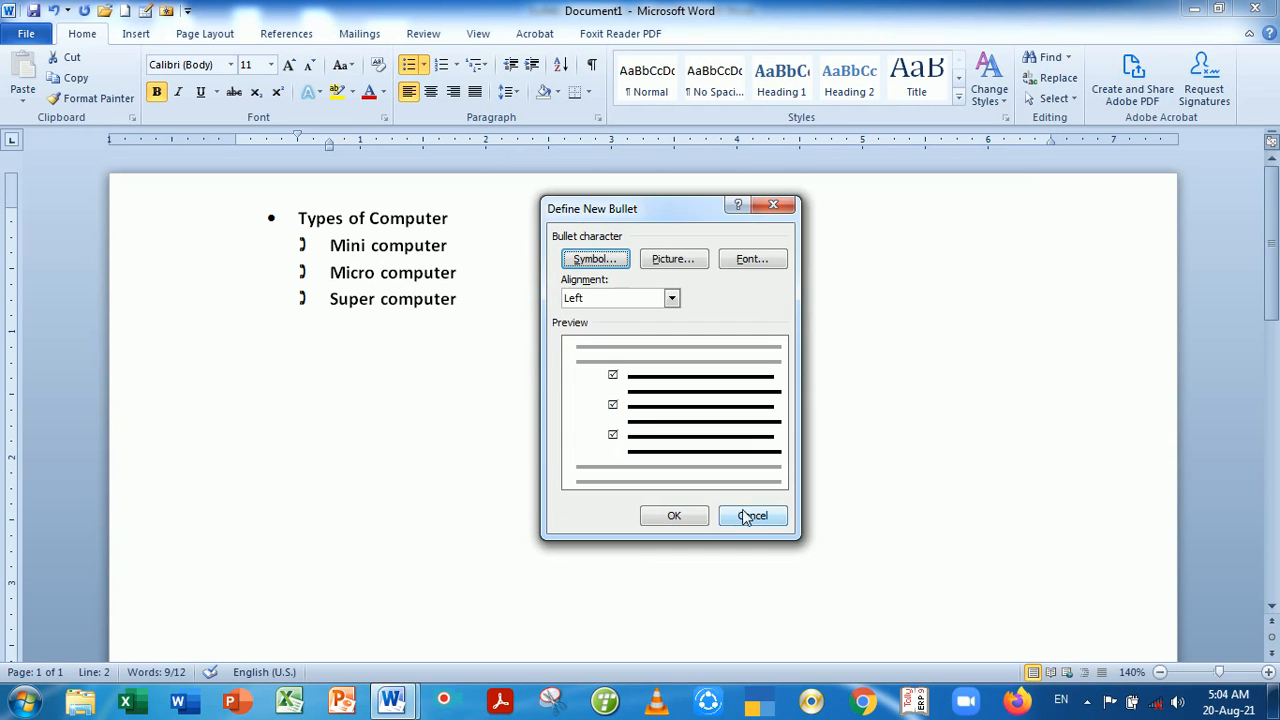
{"action": "left_click", "coordinate": [672, 516]}
{"action": "left_click", "coordinate": [533, 312]}
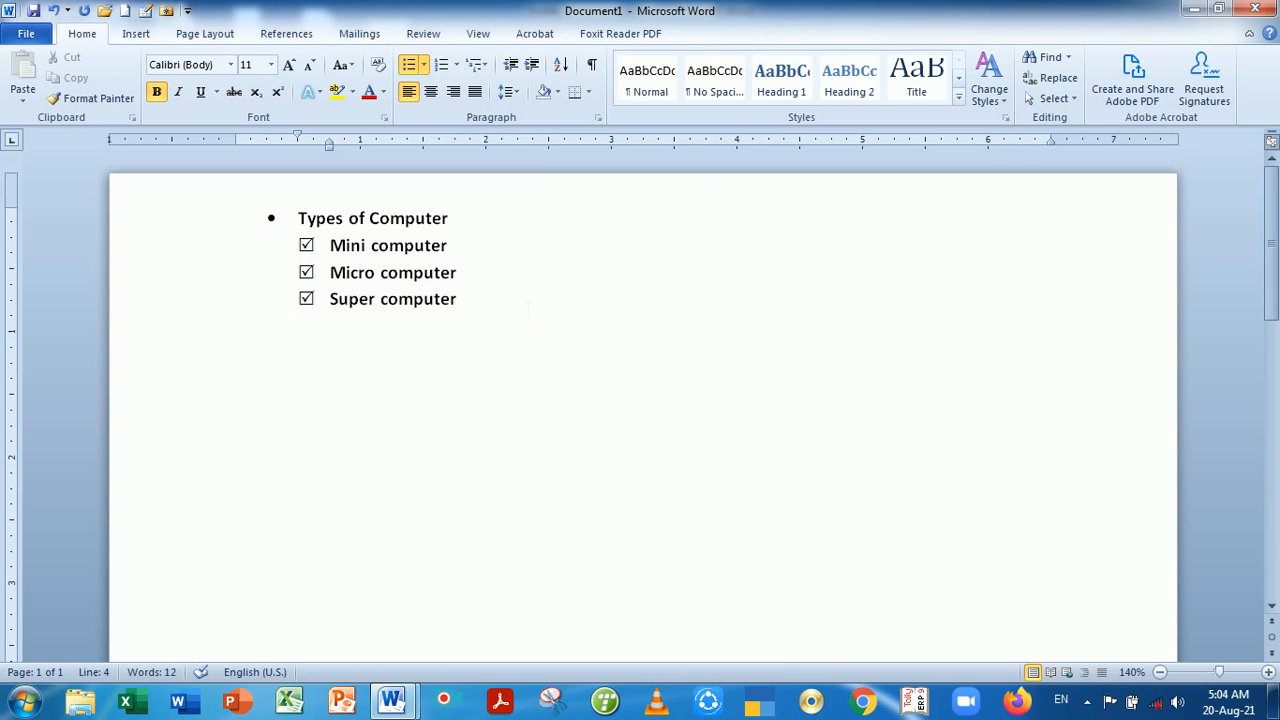
Start defining a picture bullet and import the A TO Z SHOT KEYS image from the LOGO 2020 folder on drive F
{"action": "left_click", "coordinate": [423, 64]}
{"action": "left_click", "coordinate": [498, 433]}
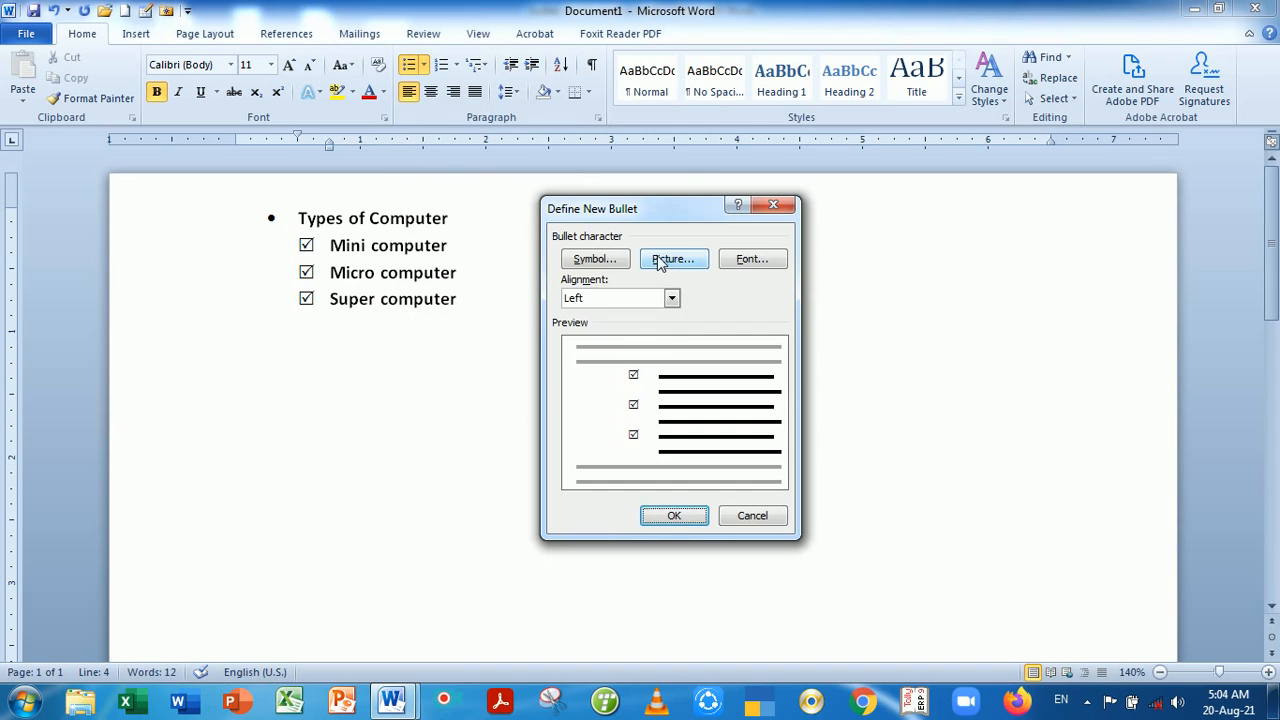
{"action": "left_click", "coordinate": [659, 261]}
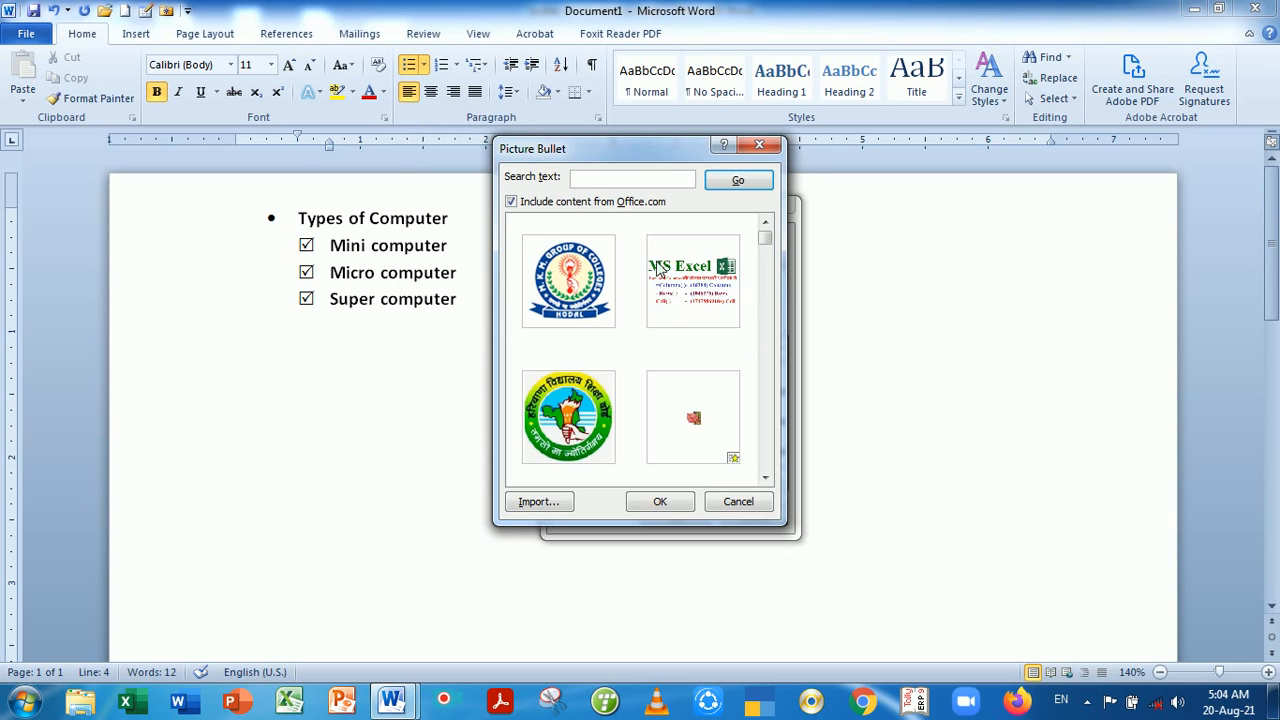
{"action": "mouse_move", "coordinate": [766, 236]}
{"action": "left_mouse_down"}
{"action": "mouse_move", "coordinate": [766, 277]}
{"action": "mouse_move", "coordinate": [765, 230]}
{"action": "left_mouse_up"}
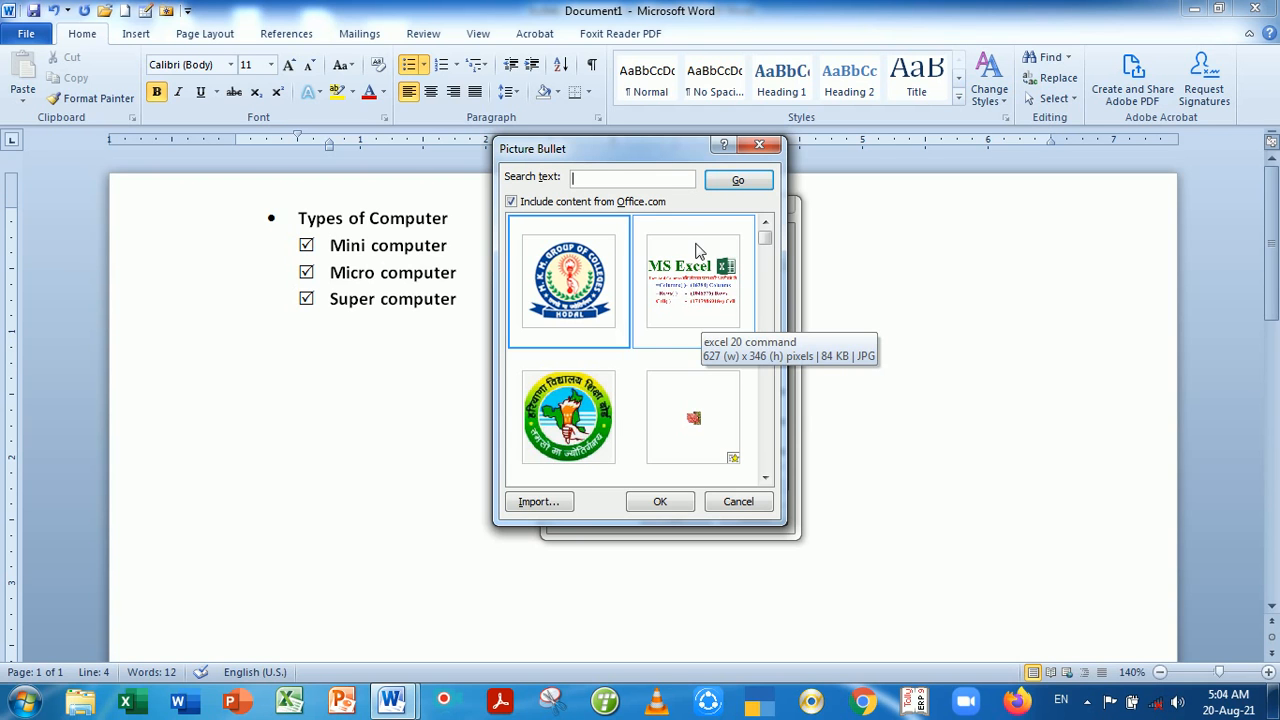
{"action": "left_click", "coordinate": [536, 508]}
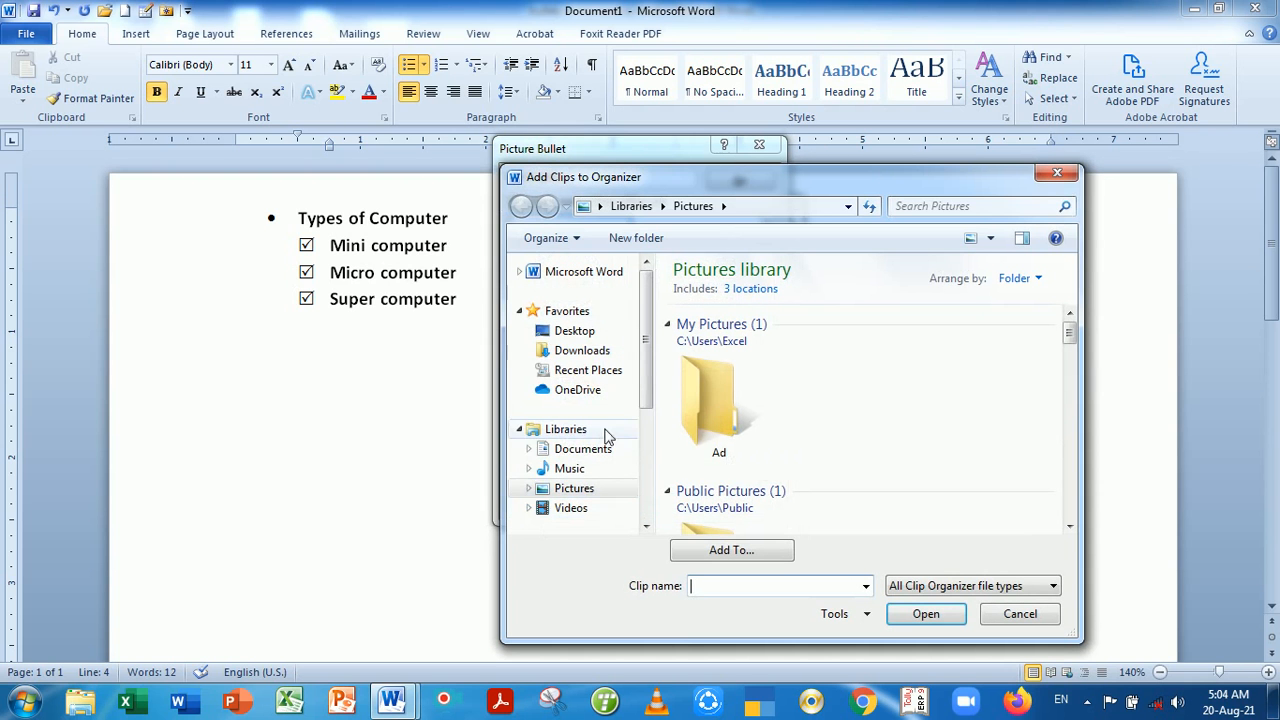
{"action": "left_click_drag", "start_coordinate": [644, 334], "coordinate": [648, 412]}
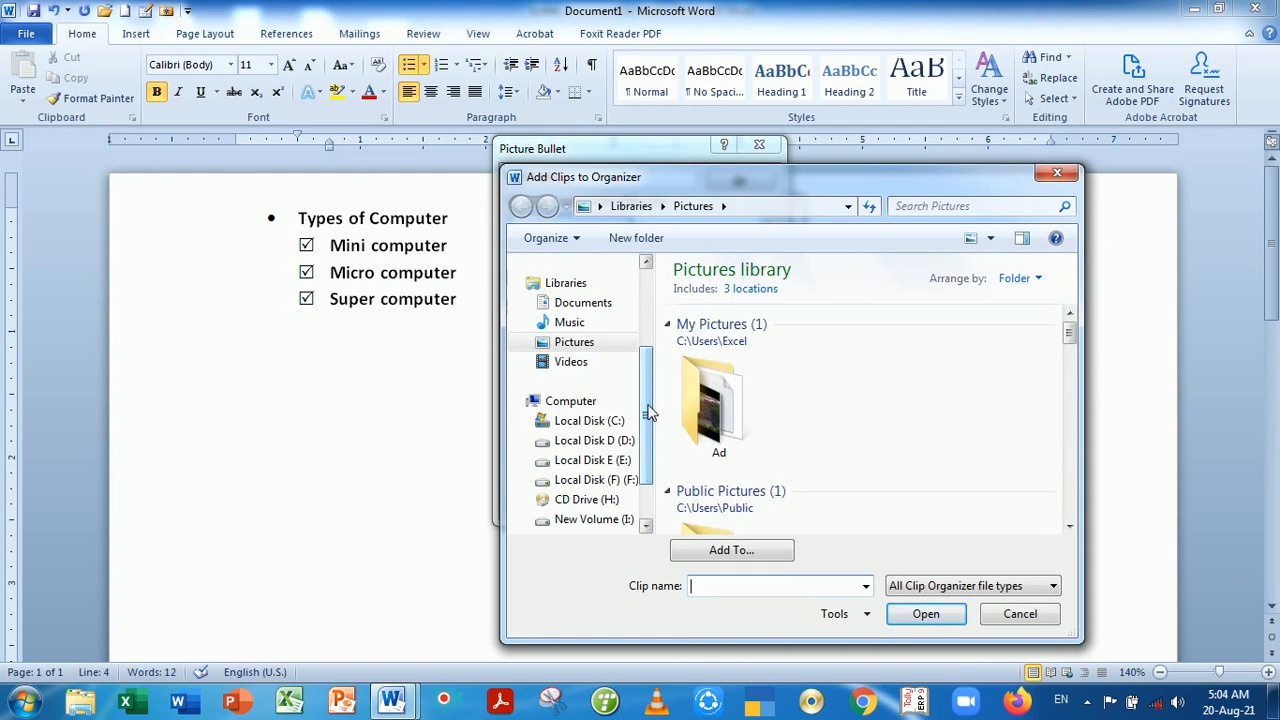
{"action": "left_click", "coordinate": [615, 480]}
{"action": "scroll", "coordinate": [745, 415], "scroll_direction": "down", "scroll_amount": 5}
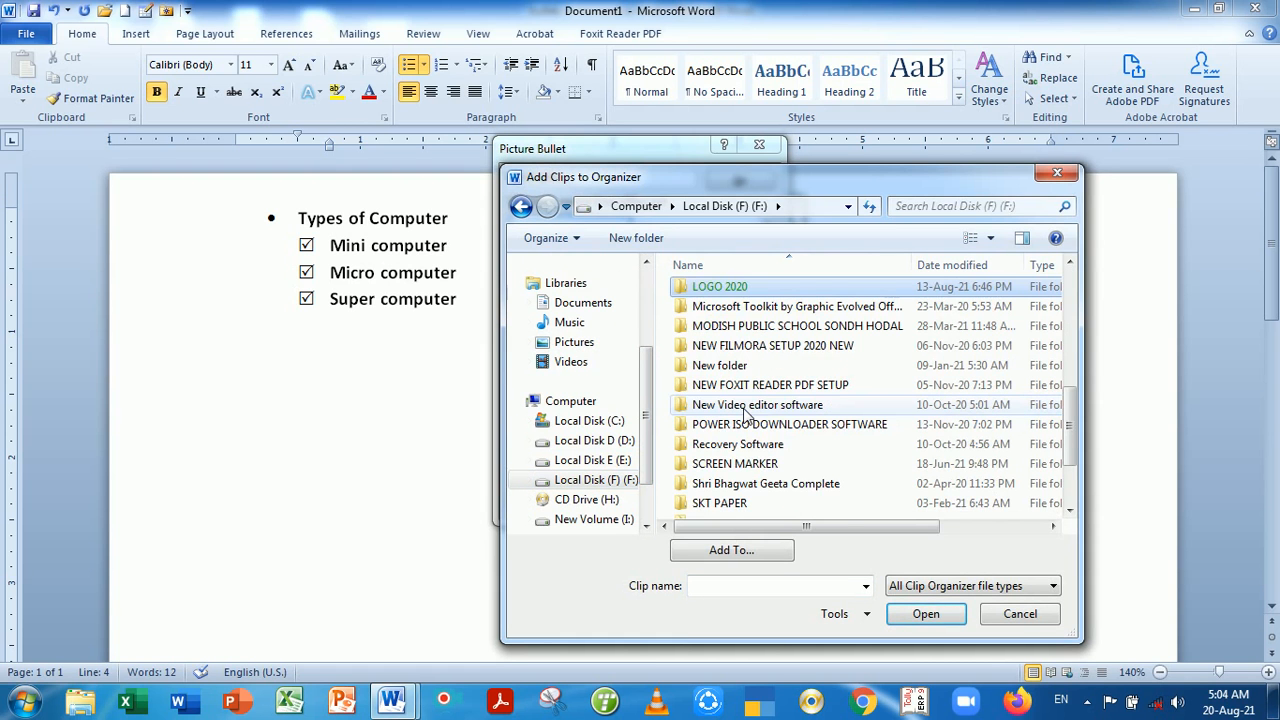
{"action": "double_click", "coordinate": [780, 291]}
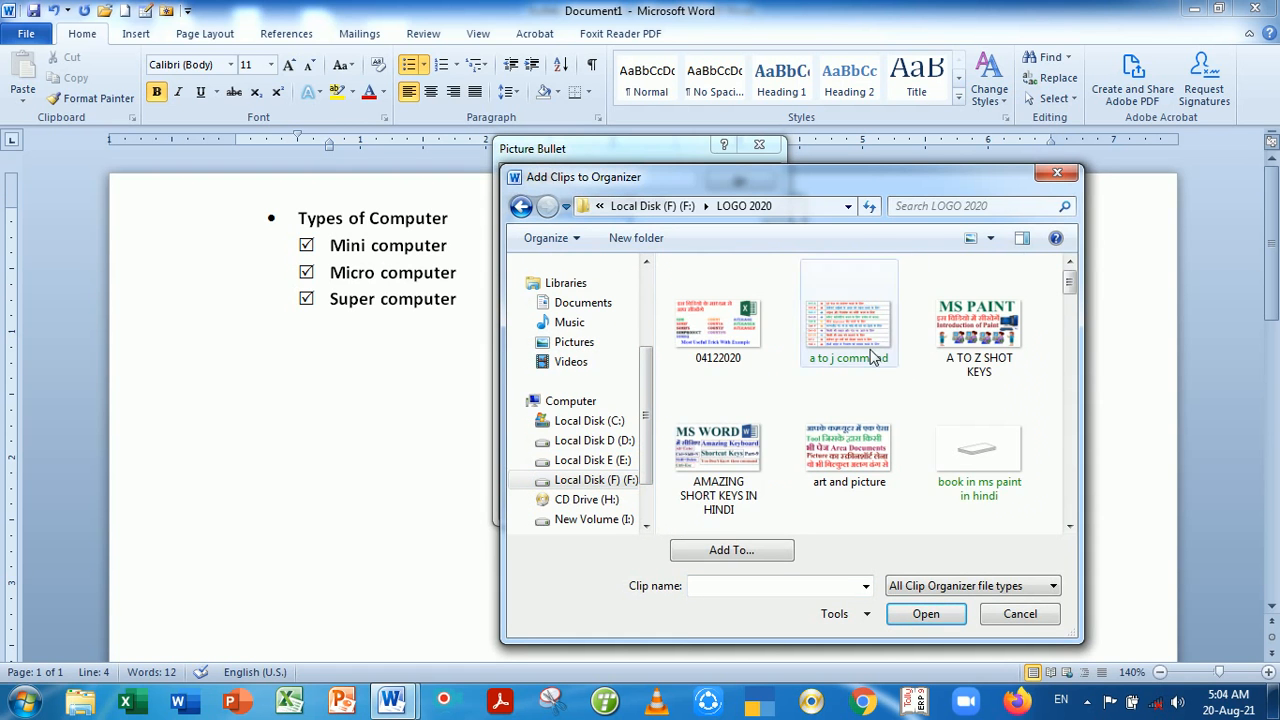
{"action": "left_click", "coordinate": [980, 320]}
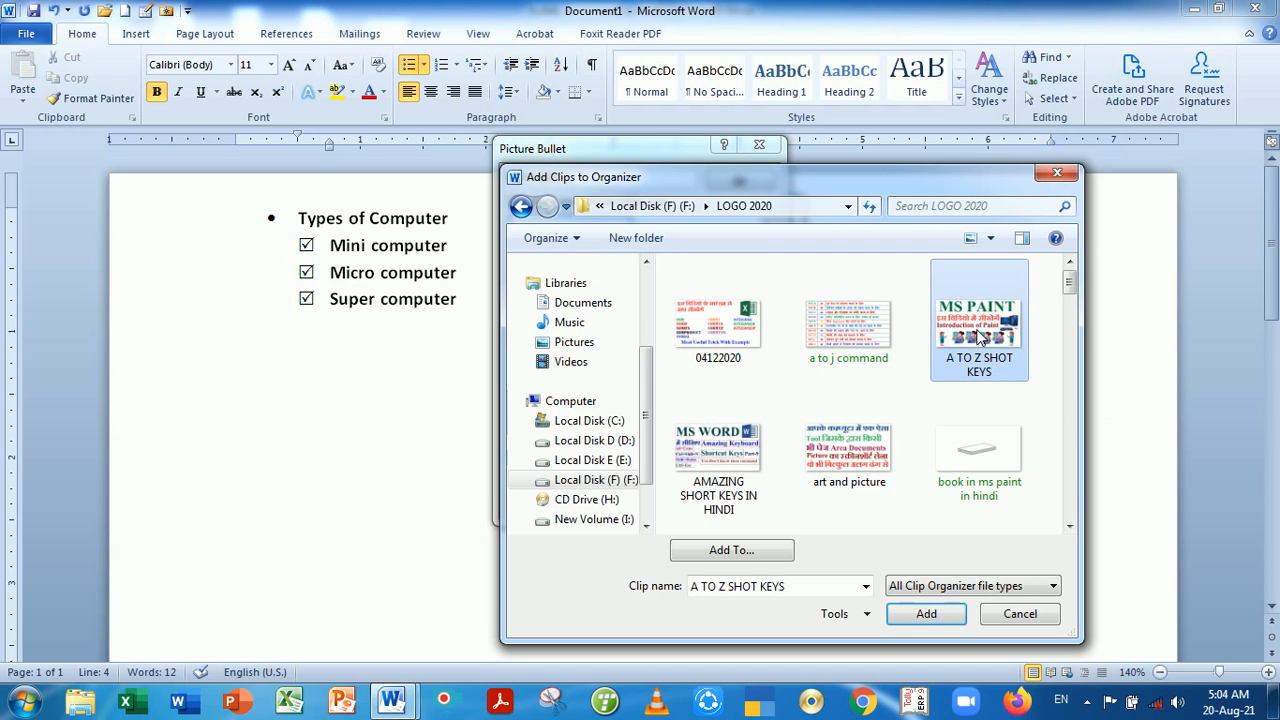
{"action": "left_click", "coordinate": [924, 615]}
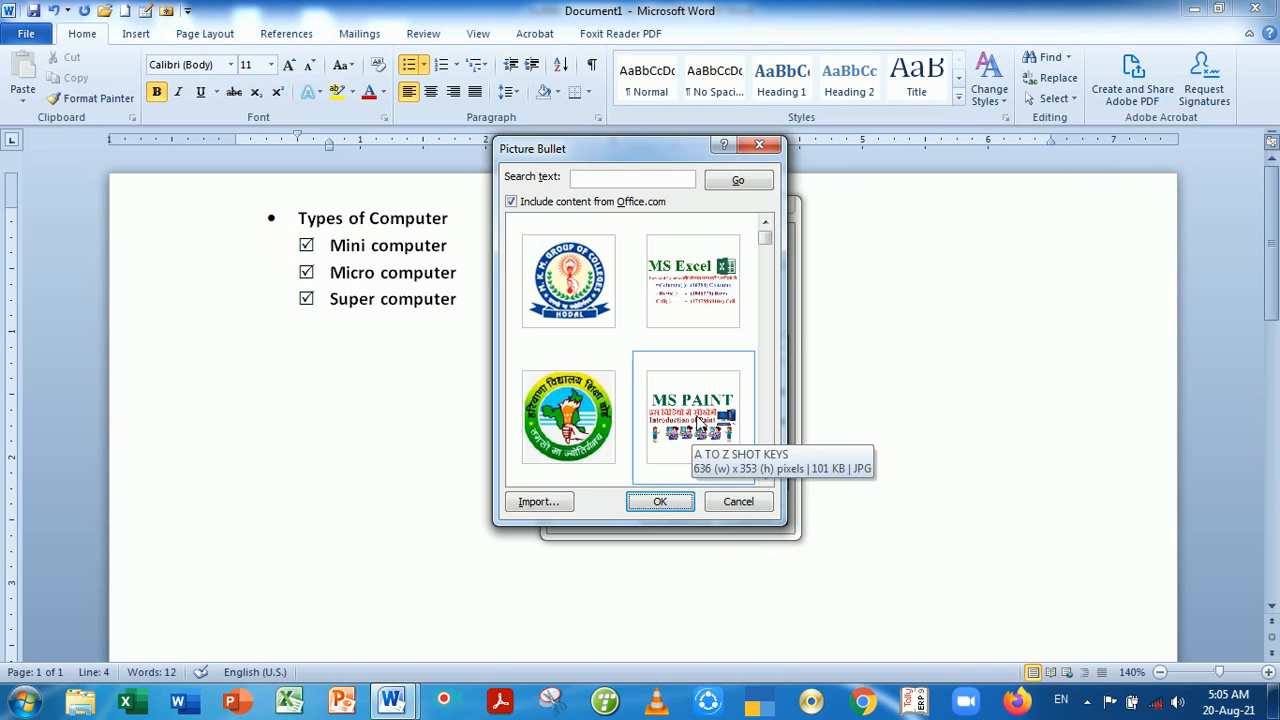
Apply the imported A TO Z SHOT KEYS picture as the computer types' bullet and undo that bullet change
{"action": "left_click", "coordinate": [693, 437]}
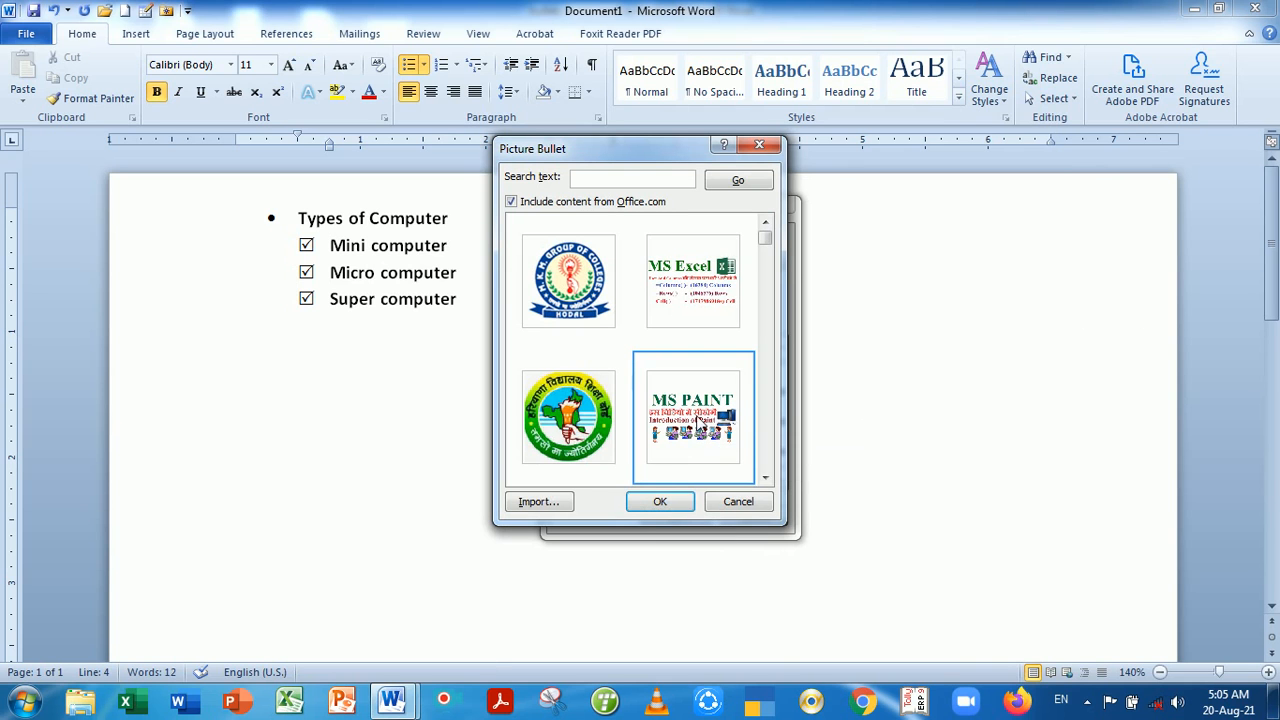
{"action": "left_click", "coordinate": [665, 501]}
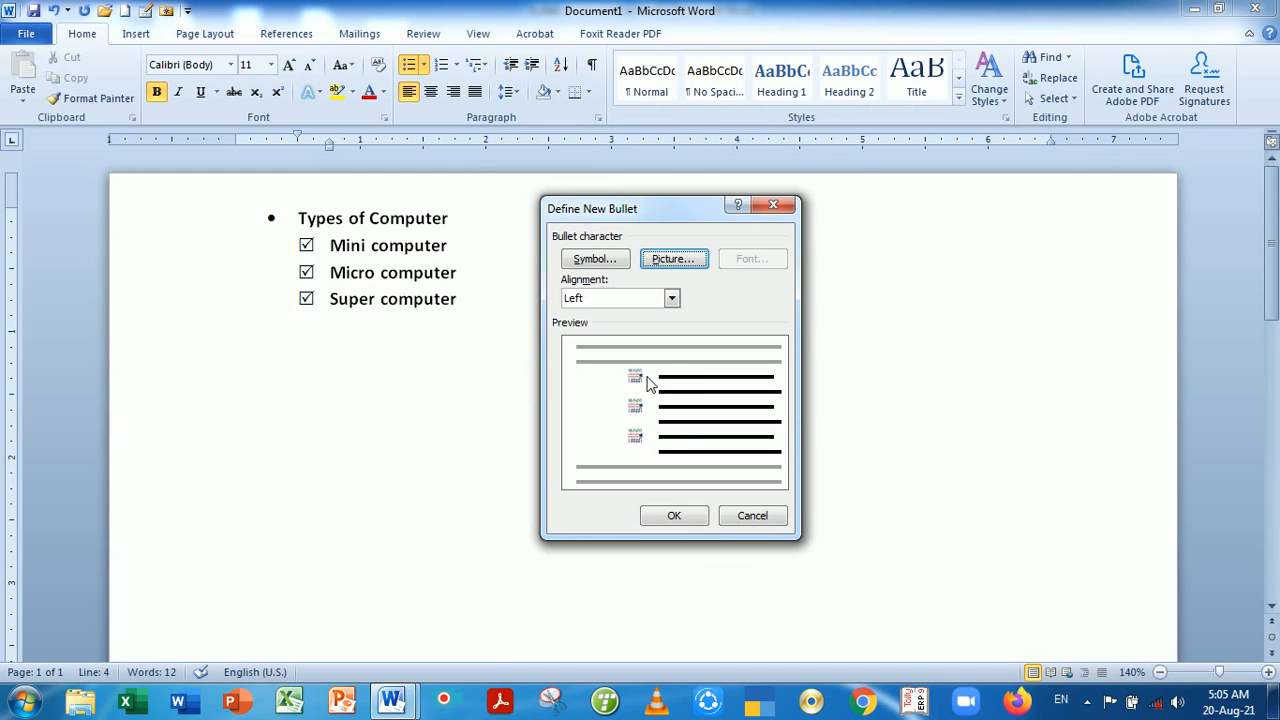
{"action": "left_click", "coordinate": [674, 516]}
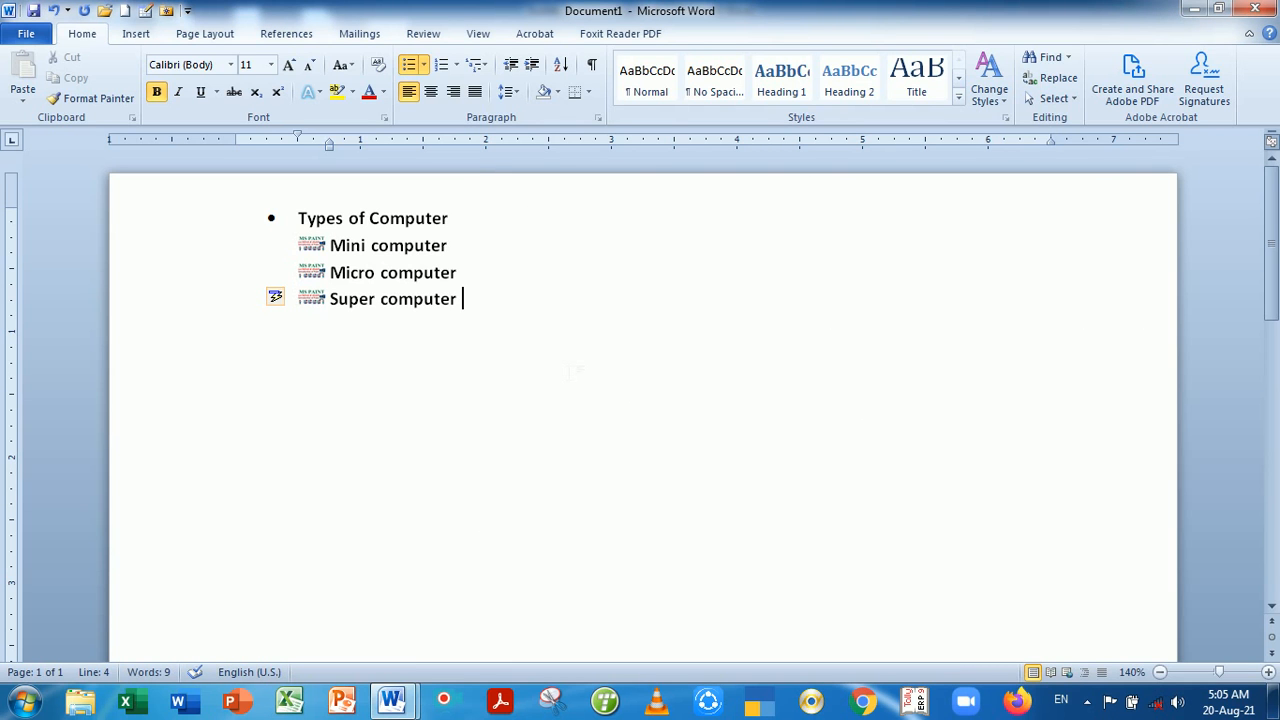
{"action": "key", "text": "ctrl+z"}
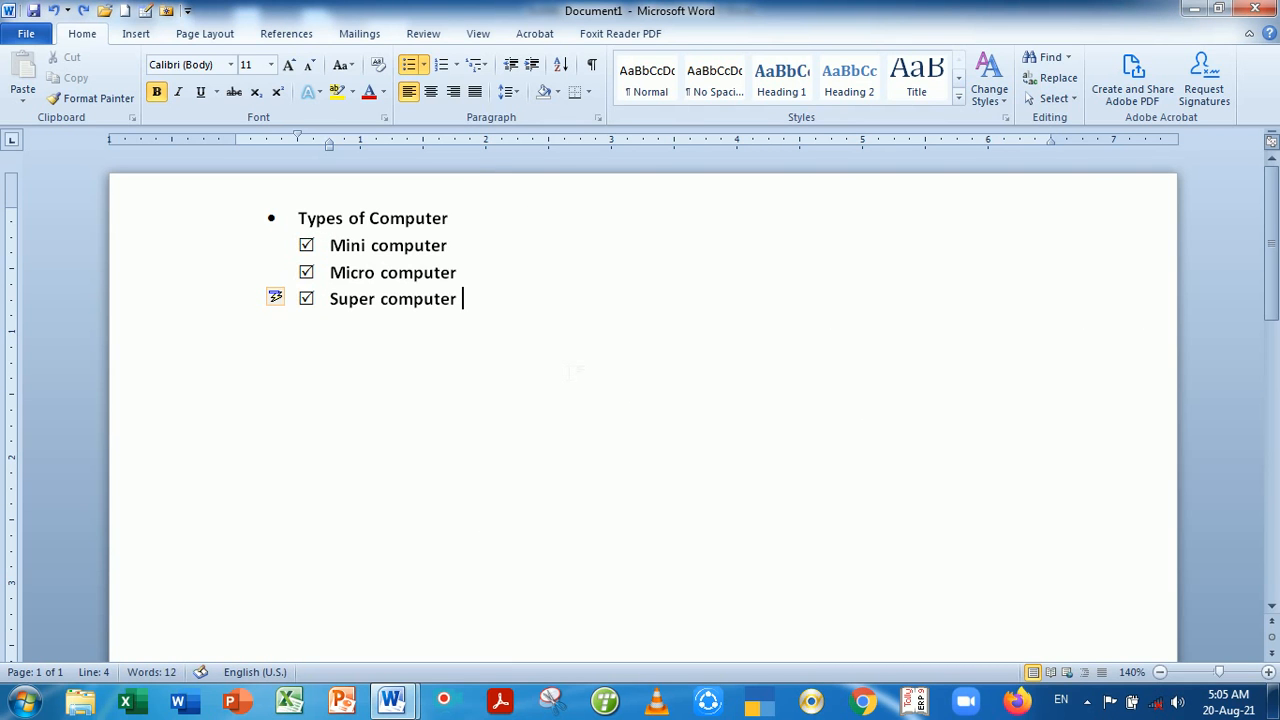
Browse the bullet library and preview the four-diamond bullet on the computer types list
{"action": "left_click", "coordinate": [424, 64]}
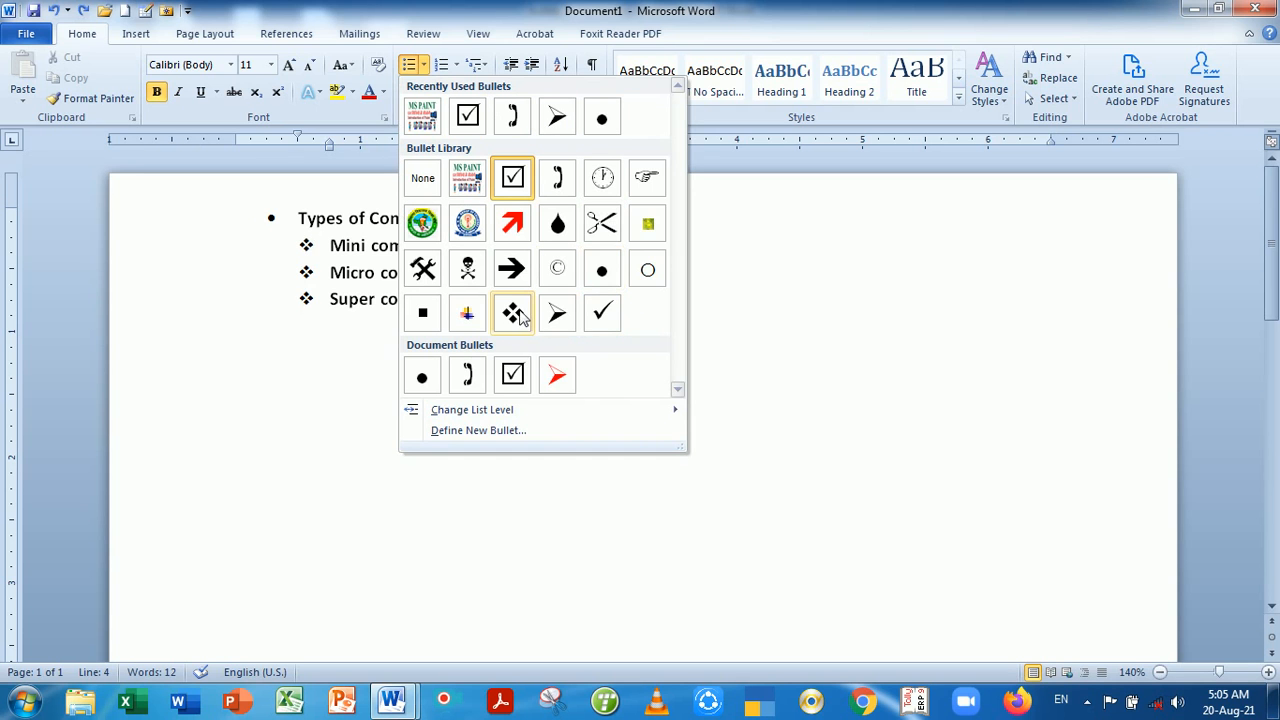
{"action": "left_click", "coordinate": [757, 383]}
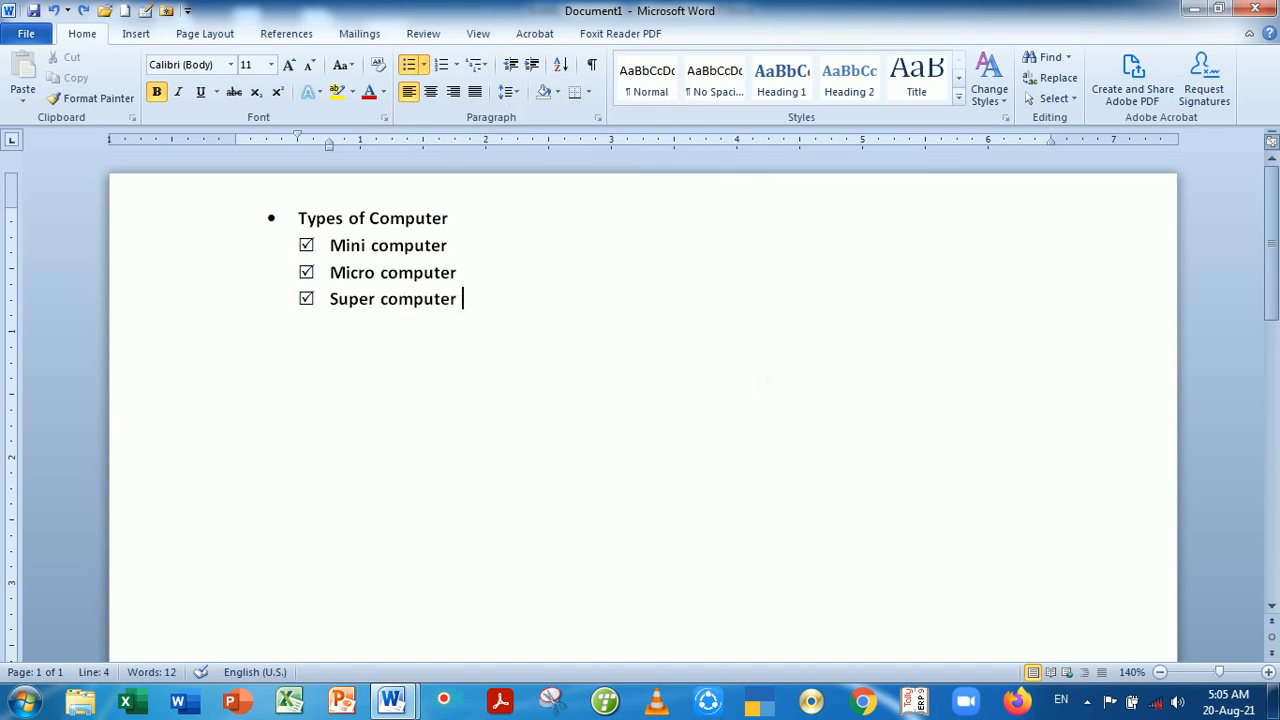
Add a new line after "Super computer" and remove its bullet to end the list
{"action": "key", "text": "Return"}
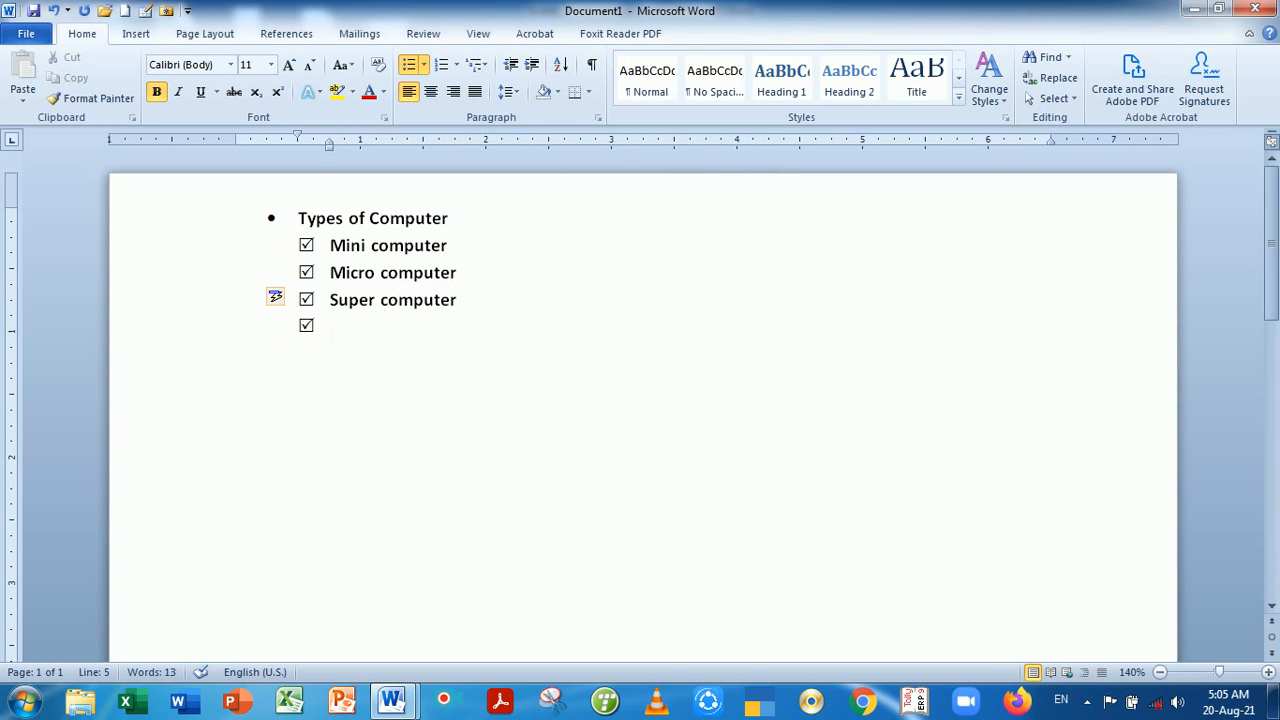
{"action": "key", "text": "BackSpace"}
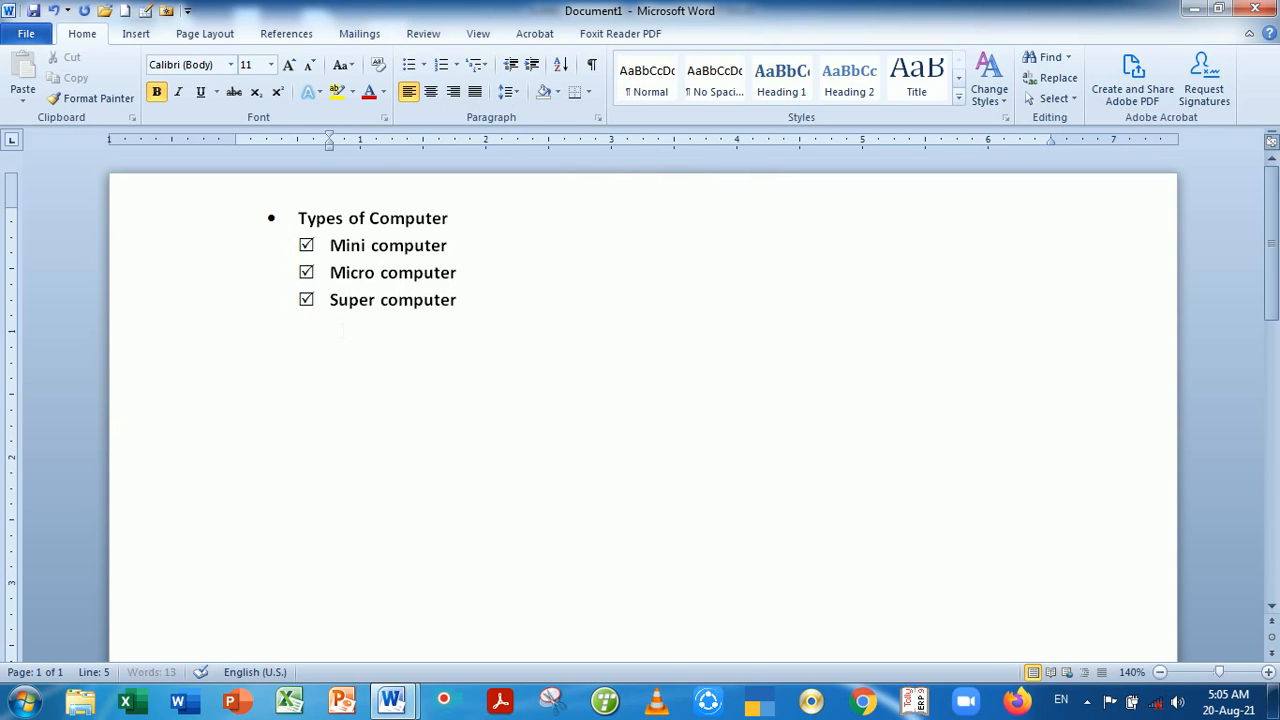
Add the unbulleted line "Types of software" below the computer types list, outdented to align with the "Types of Computer" text
{"action": "key", "text": "BackSpace"}
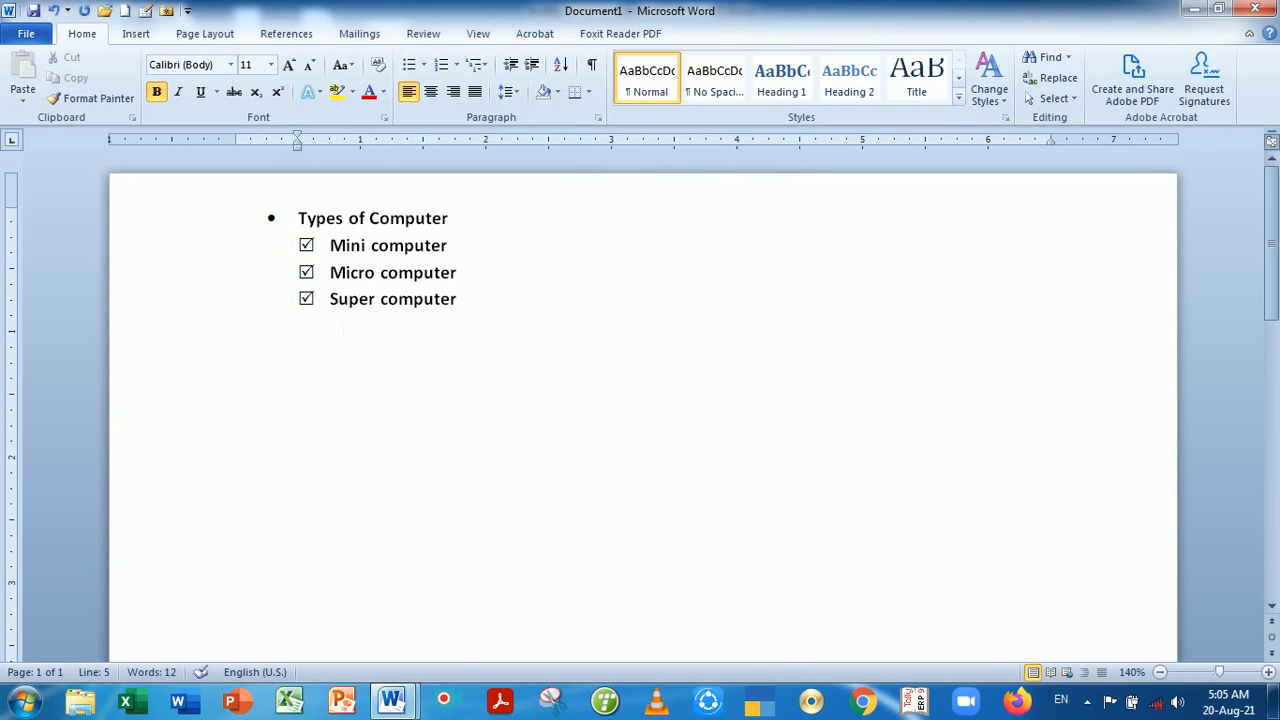
{"action": "type", "text": "Type"}
{"action": "key", "text": "BackSpace"}
{"action": "type", "text": "s of"}
{"action": "key", "text": "BackSpace"}
{"action": "key", "text": "BackSpace"}
{"action": "key", "text": "BackSpace"}
{"action": "key", "text": "BackSpace"}
{"action": "key", "text": "BackSpace"}
{"action": "type", "text": "pes of software"}
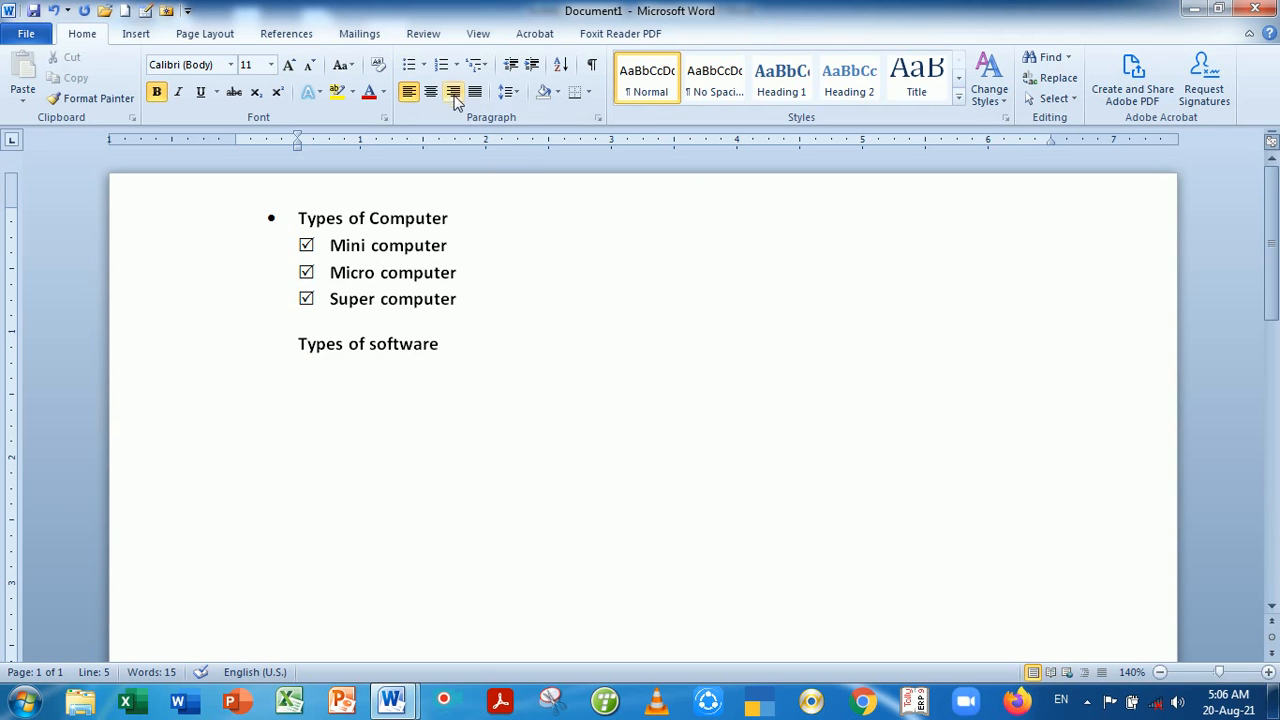
Apply the check mark bullet to "Types of software" and outdent it to align with the "Types of Computer" bullet
{"action": "left_click", "coordinate": [424, 64]}
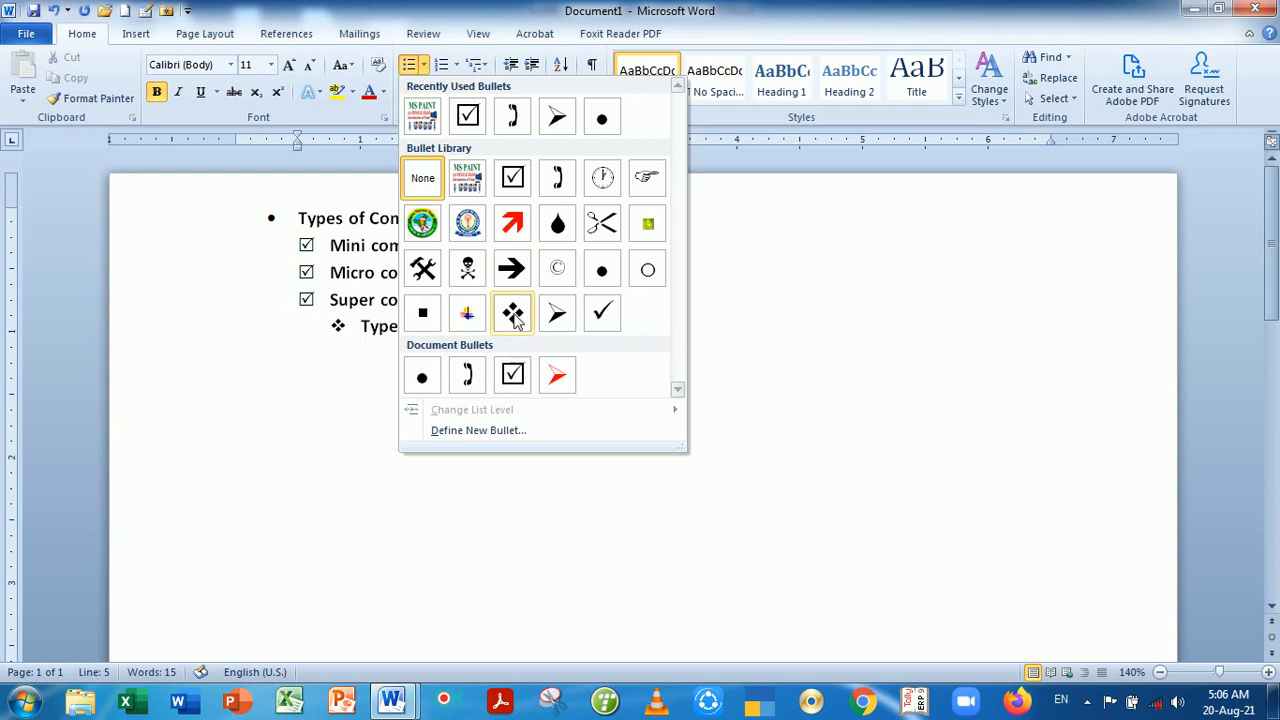
{"action": "left_click", "coordinate": [600, 315]}
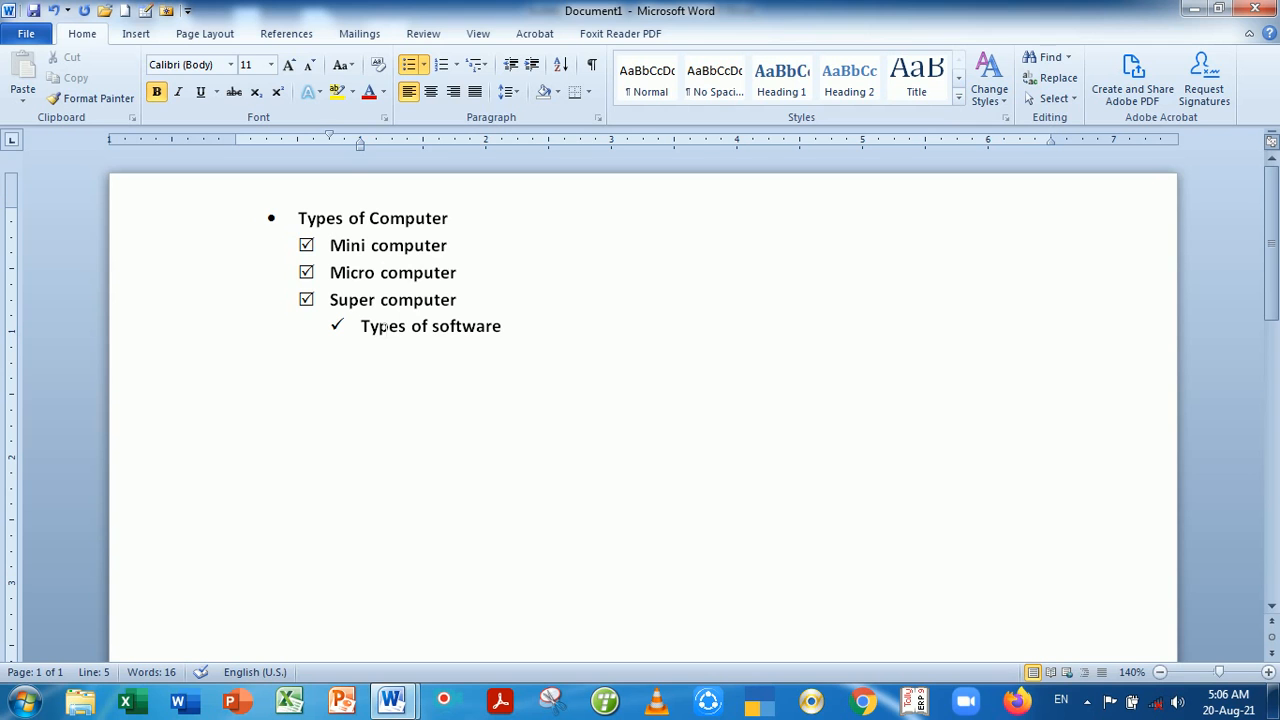
{"action": "left_click_drag", "start_coordinate": [337, 326], "coordinate": [272, 326]}
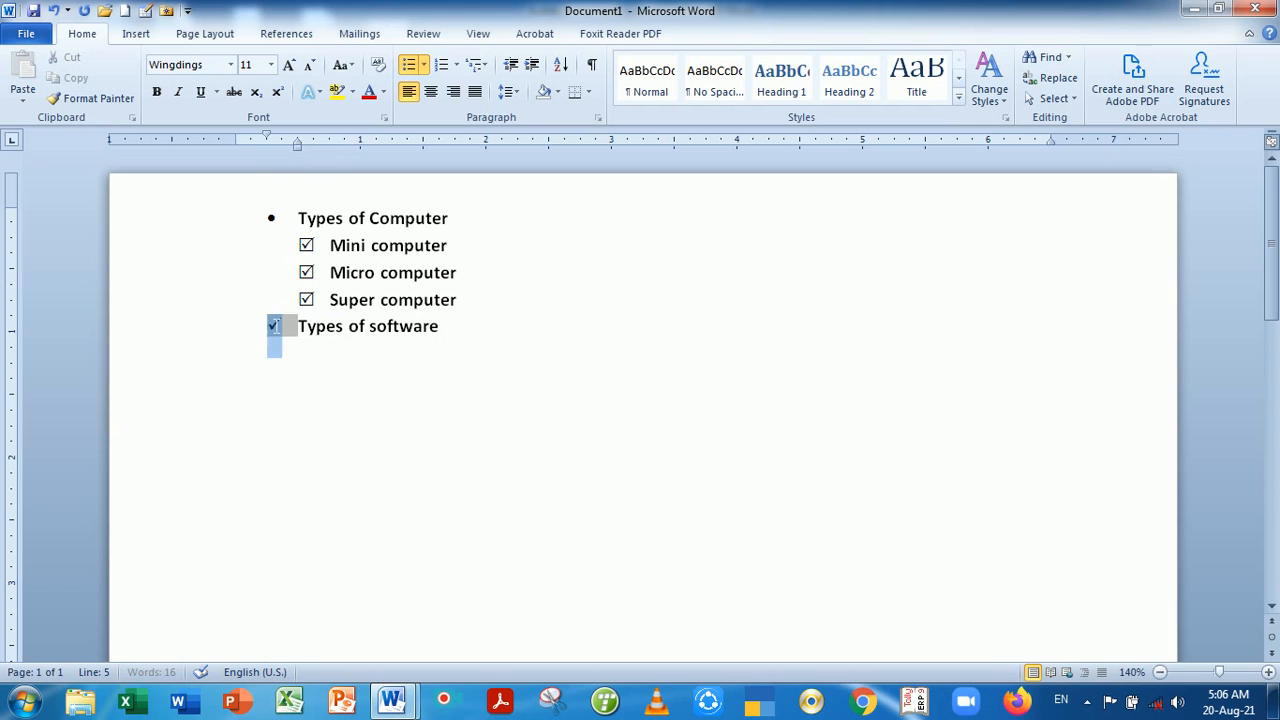
{"action": "left_click", "coordinate": [473, 352]}
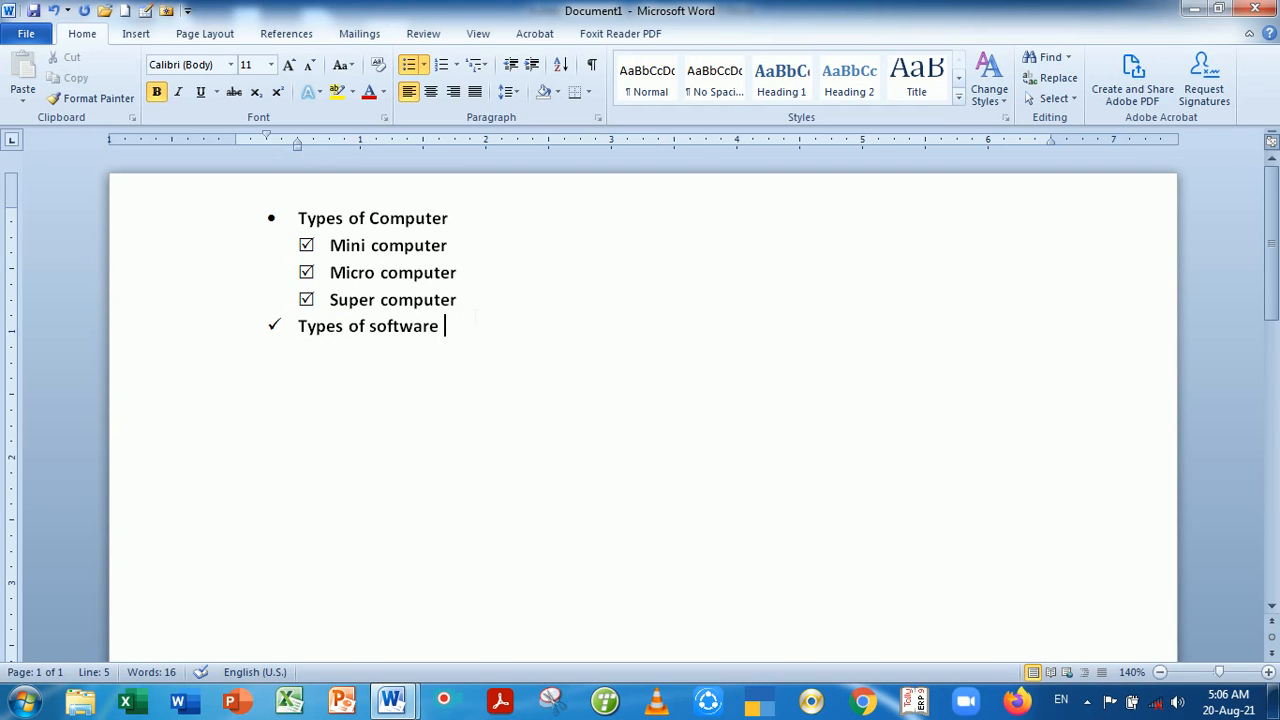
Insert a blank, unbulleted line between "Super computer" and "Types of software"
{"action": "left_click", "coordinate": [476, 308]}
{"action": "key", "text": "Return"}
{"action": "key", "text": "BackSpace"}
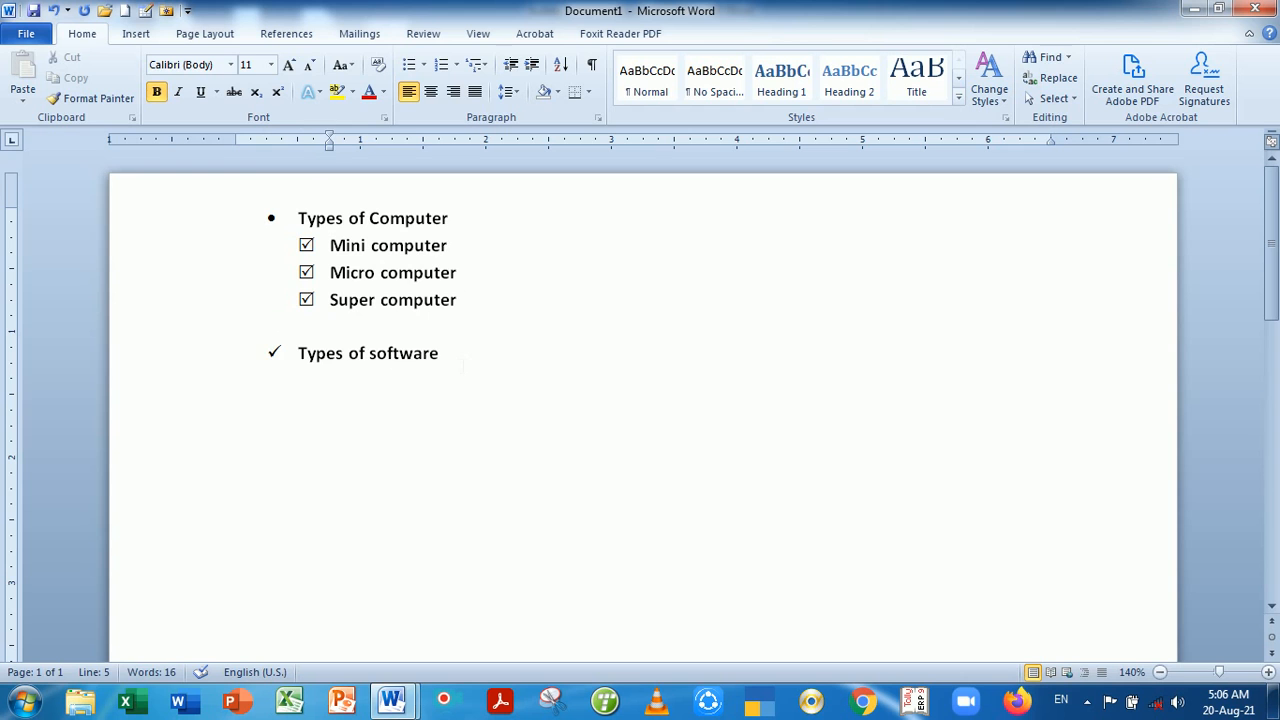
Add the unbulleted lines "Application software" and "System software" below the "Types of software" heading
{"action": "left_click", "coordinate": [462, 367]}
{"action": "key", "text": "Return"}
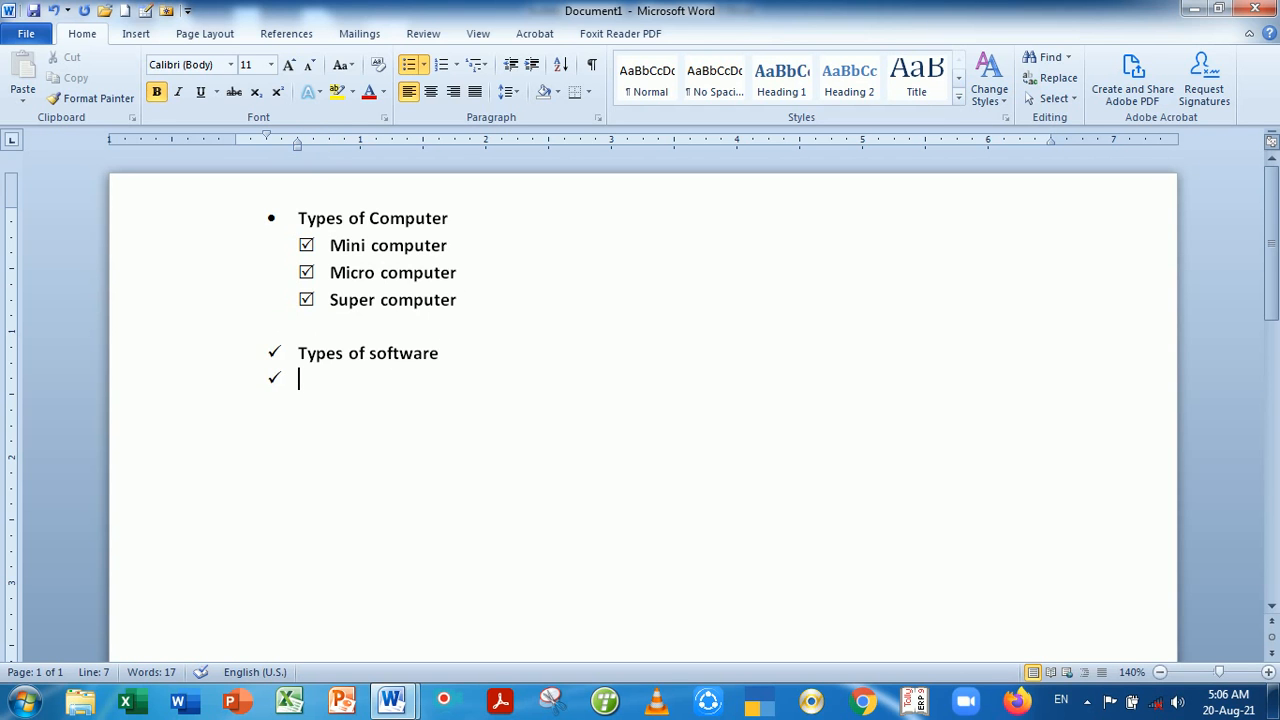
{"action": "key", "text": "BackSpace"}
{"action": "type", "text": "A"}
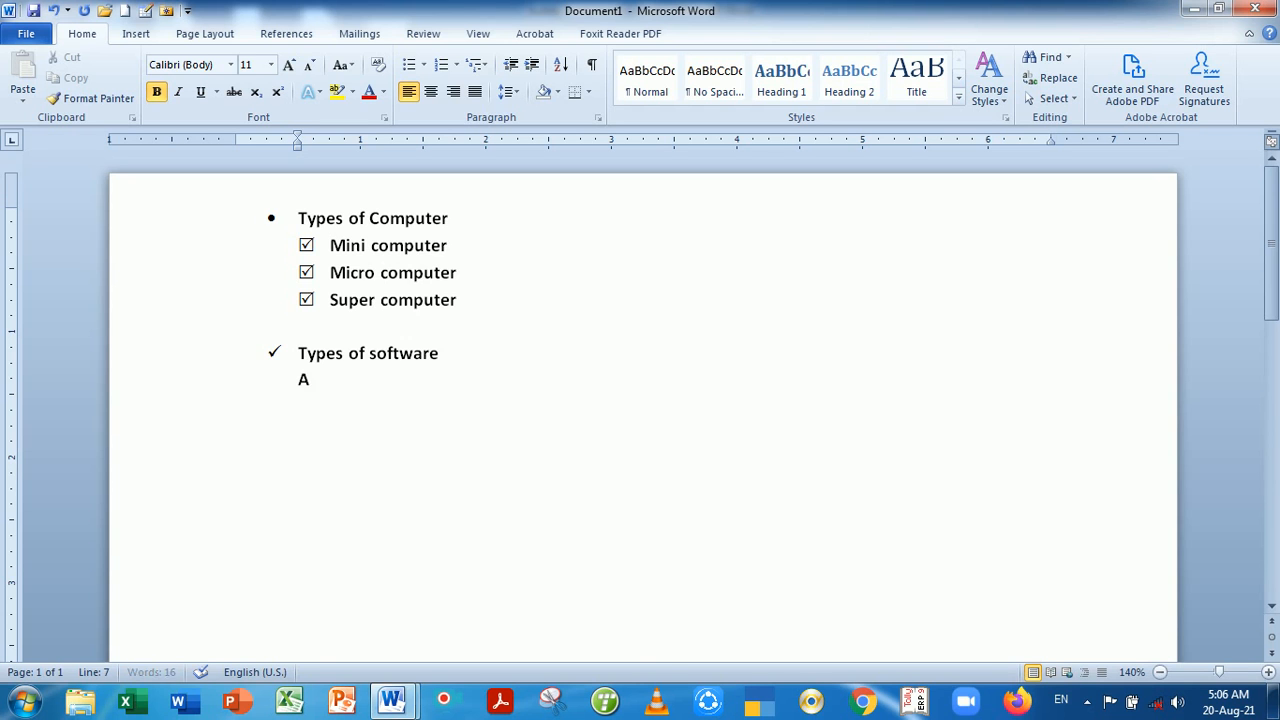
{"action": "type", "text": "pplication "}
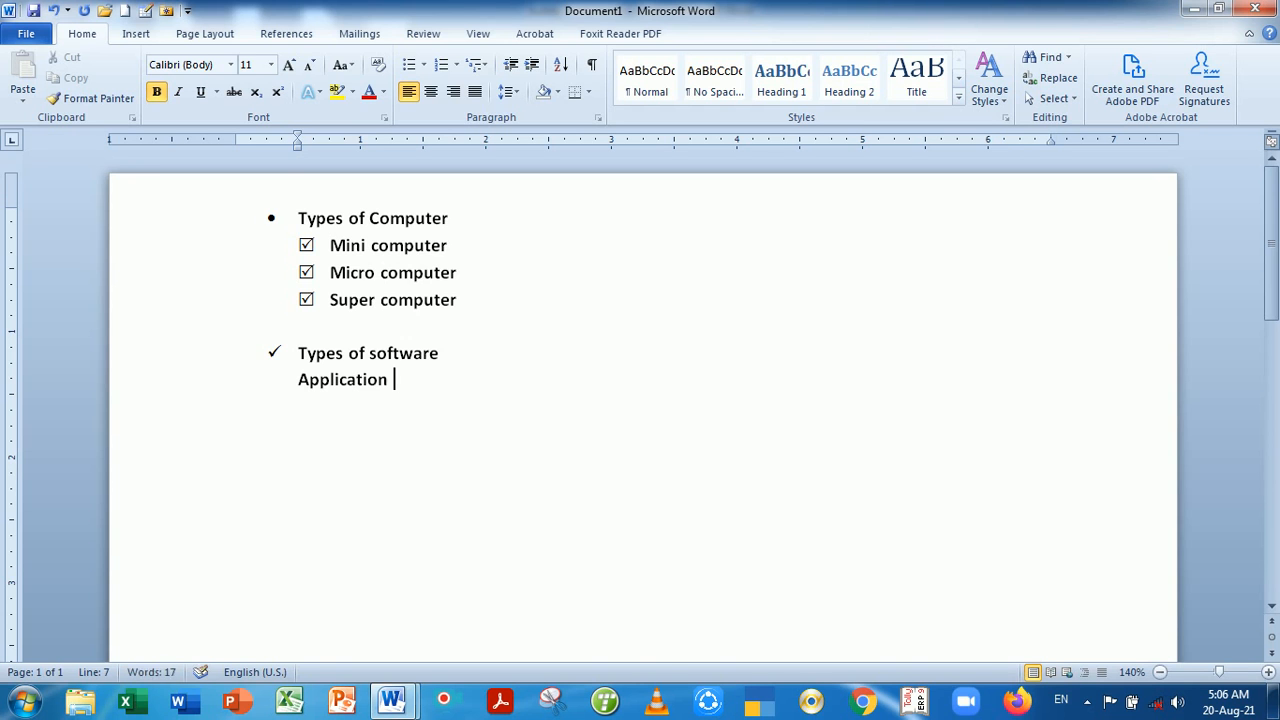
{"action": "type", "text": "software"}
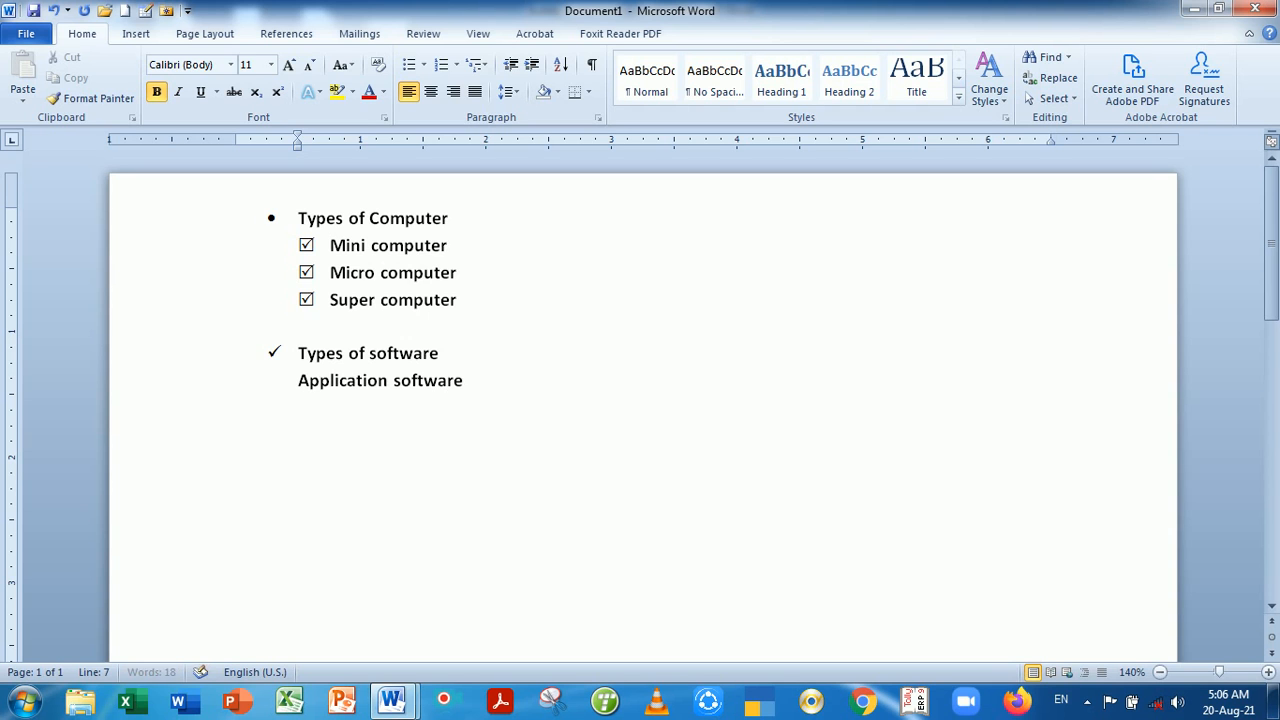
{"action": "key", "text": "Return"}
{"action": "type", "text": "system soft"}
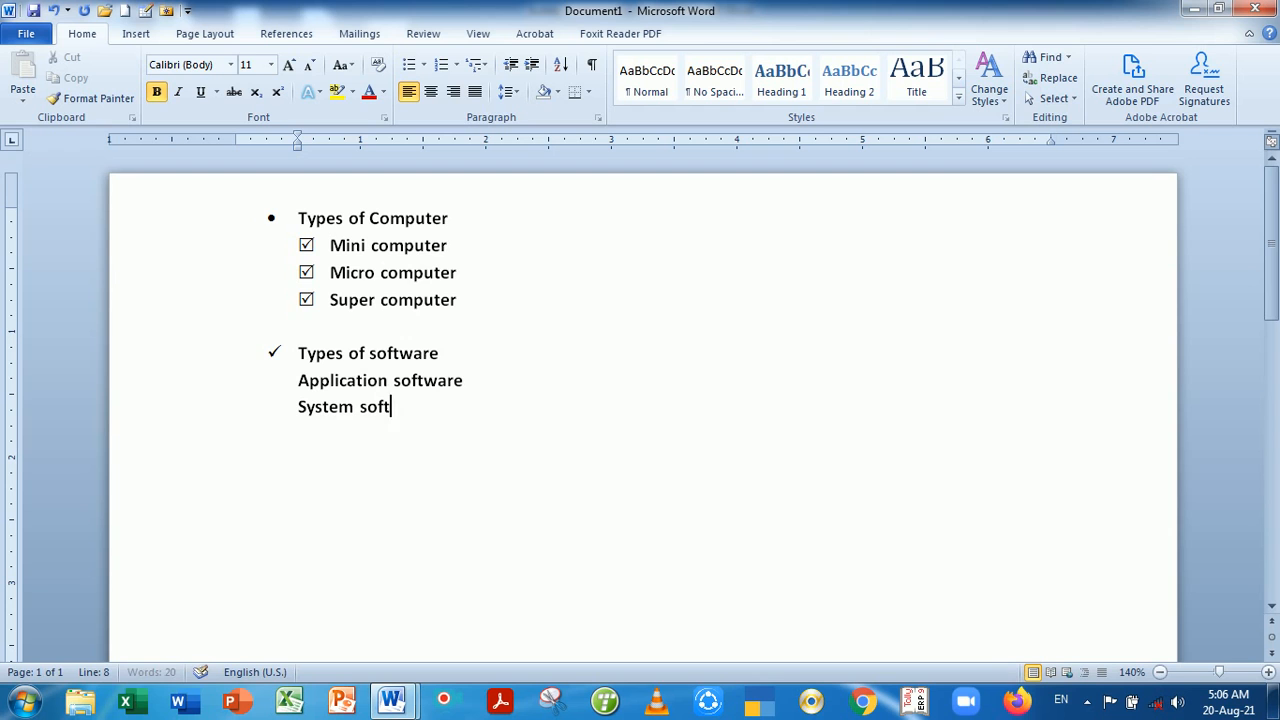
{"action": "type", "text": "ware"}
{"action": "key", "text": "Return"}
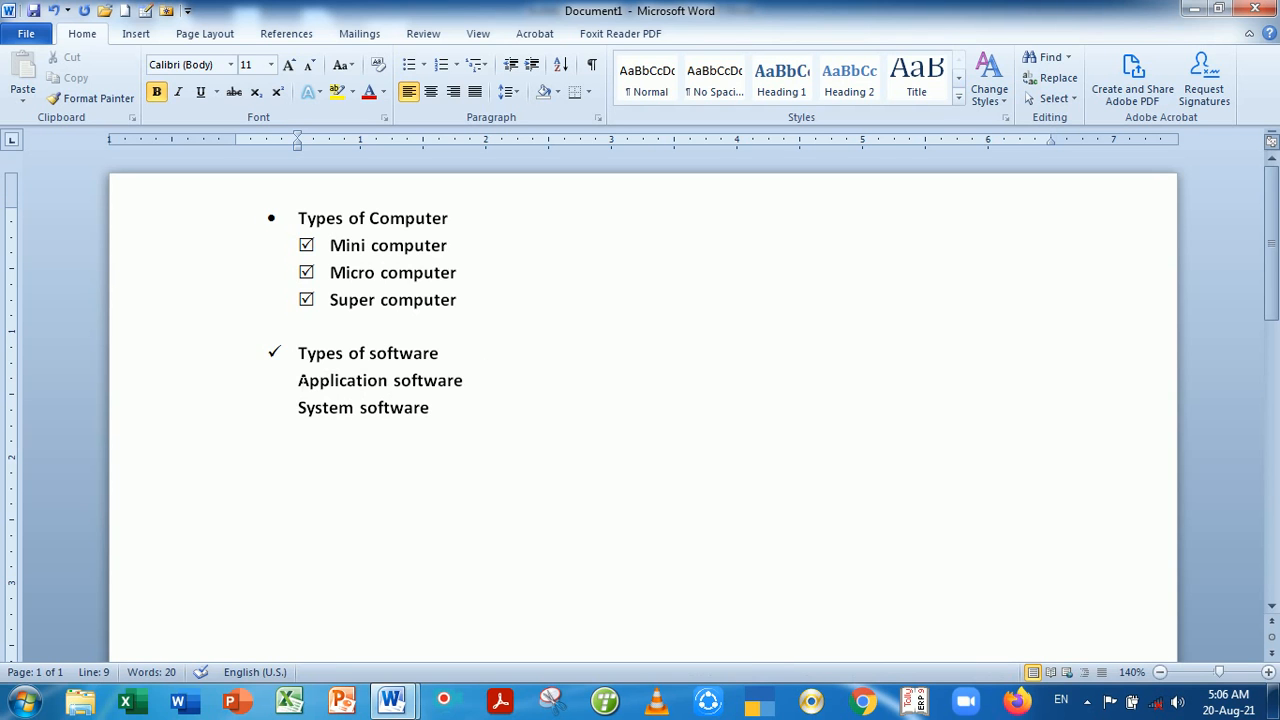
Number the two software lines in the 1. 2. 3. format and outdent the numbers to align with the heading text
{"action": "left_click_drag", "start_coordinate": [300, 381], "coordinate": [472, 417]}
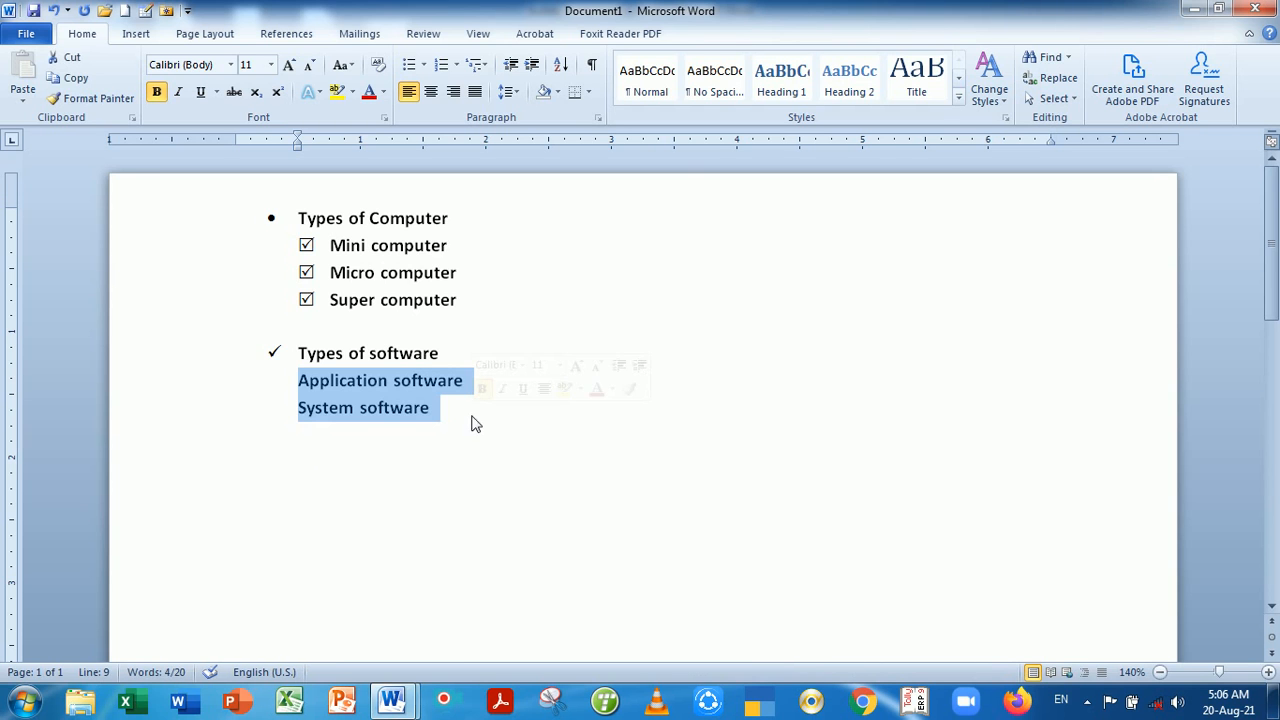
{"action": "left_click", "coordinate": [457, 65]}
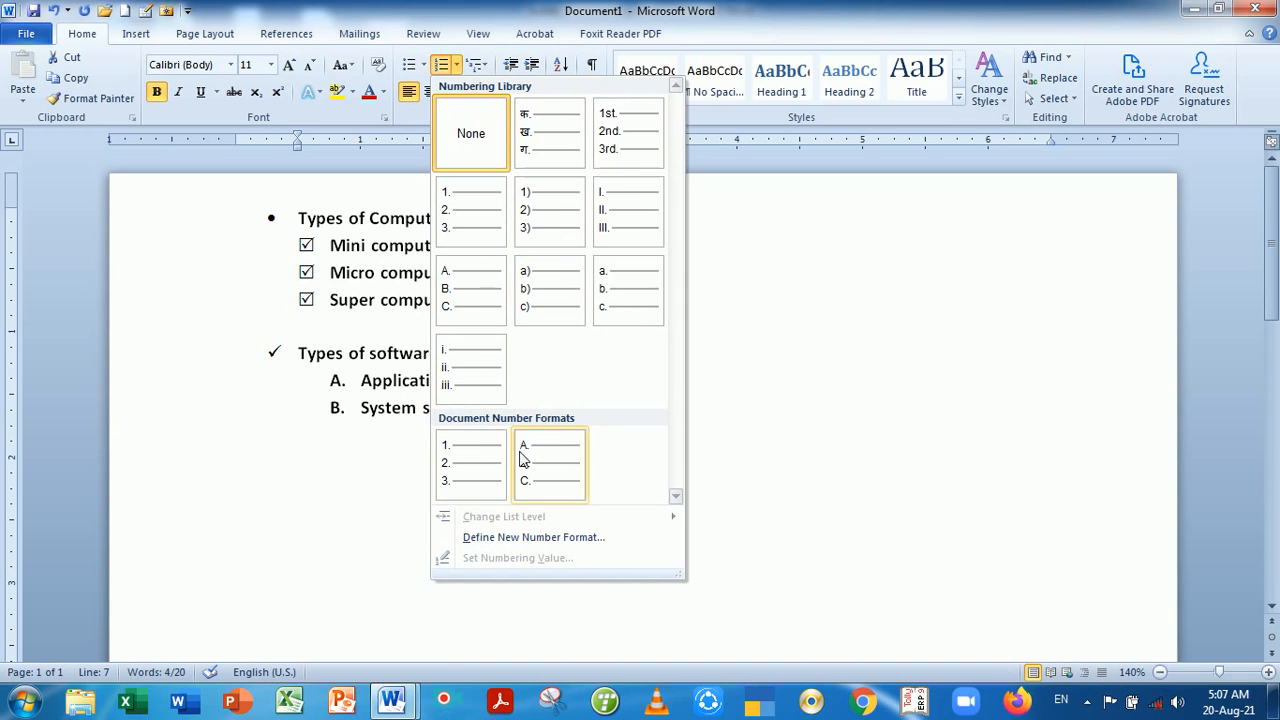
{"action": "left_click", "coordinate": [463, 457]}
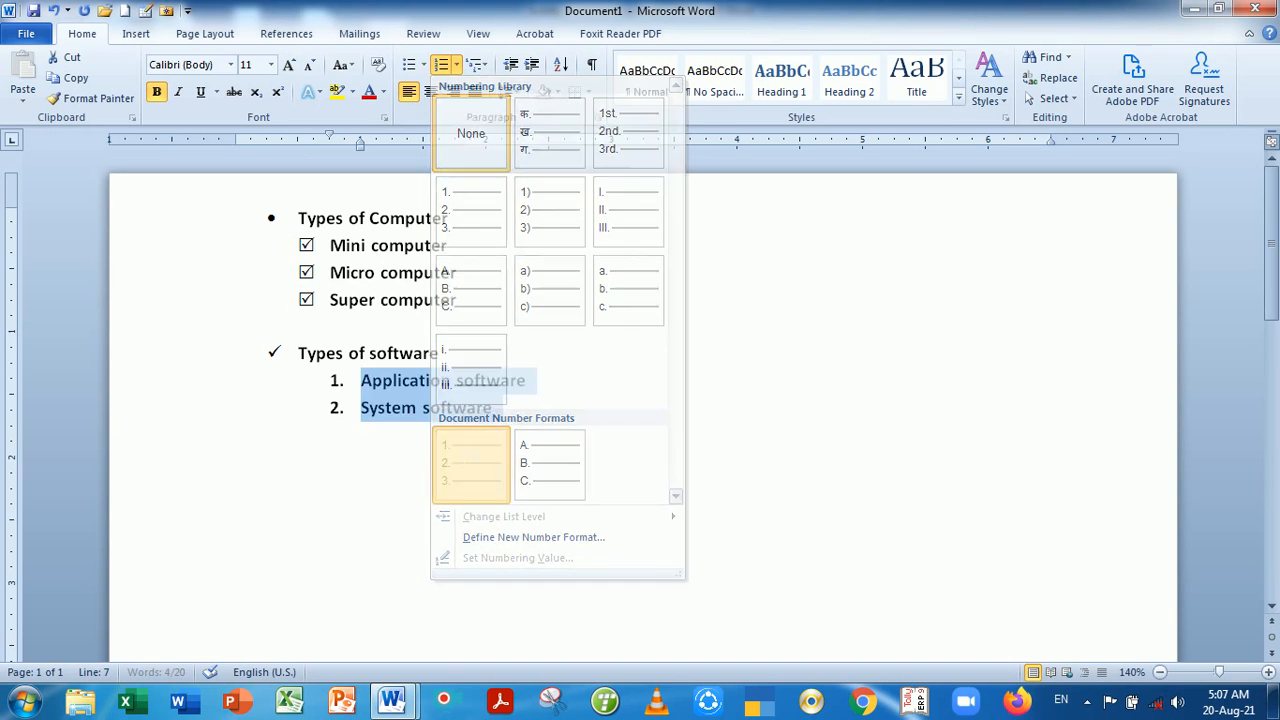
{"action": "left_click", "coordinate": [340, 386]}
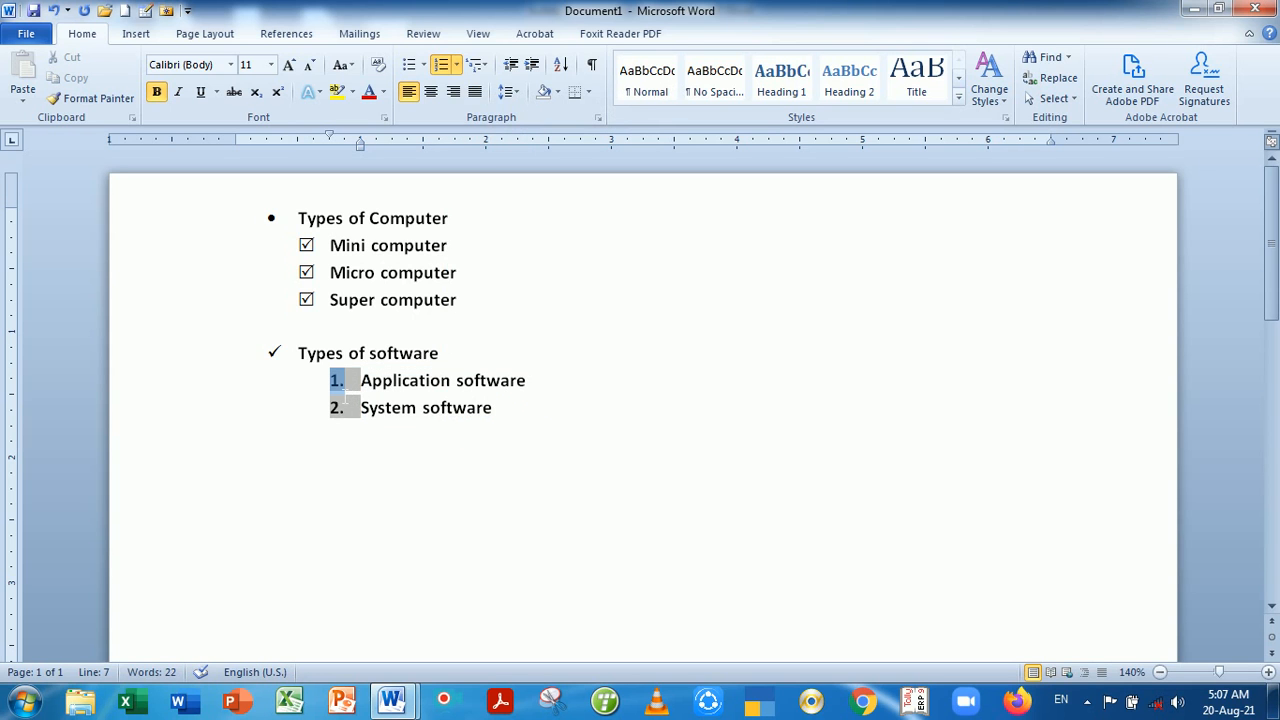
{"action": "left_click_drag", "start_coordinate": [340, 388], "coordinate": [298, 388]}
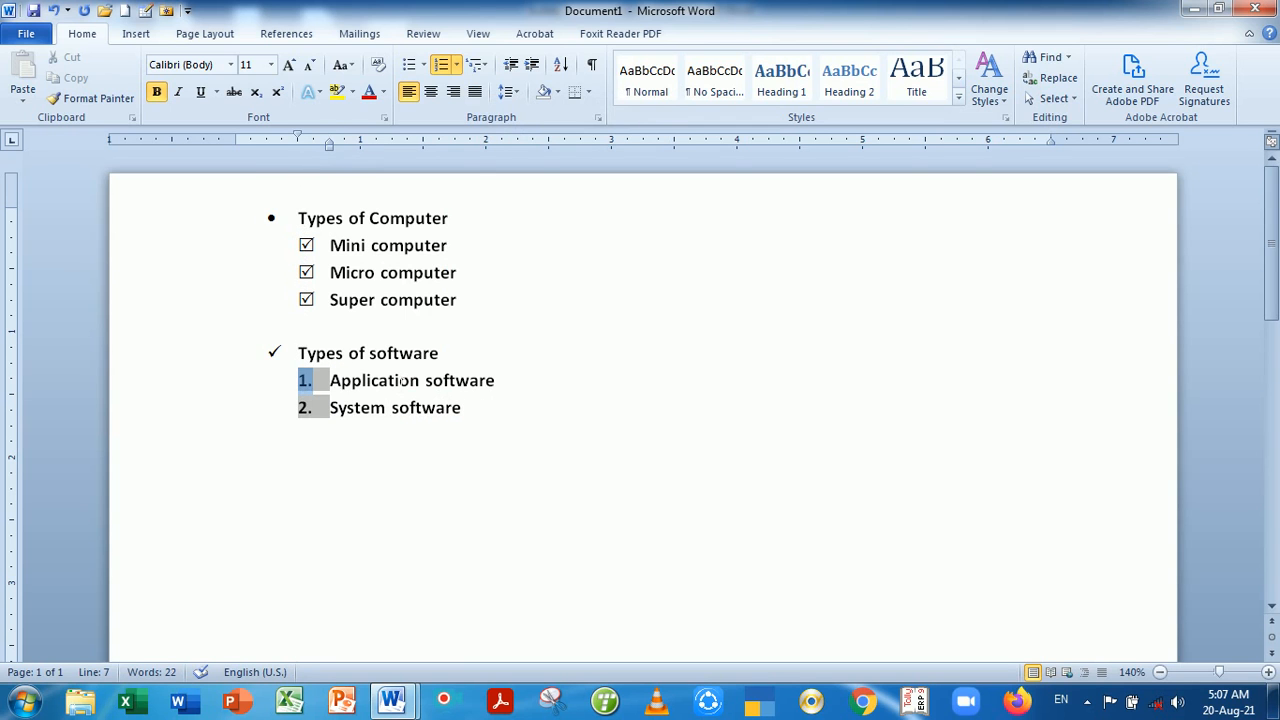
{"action": "left_click", "coordinate": [474, 408]}
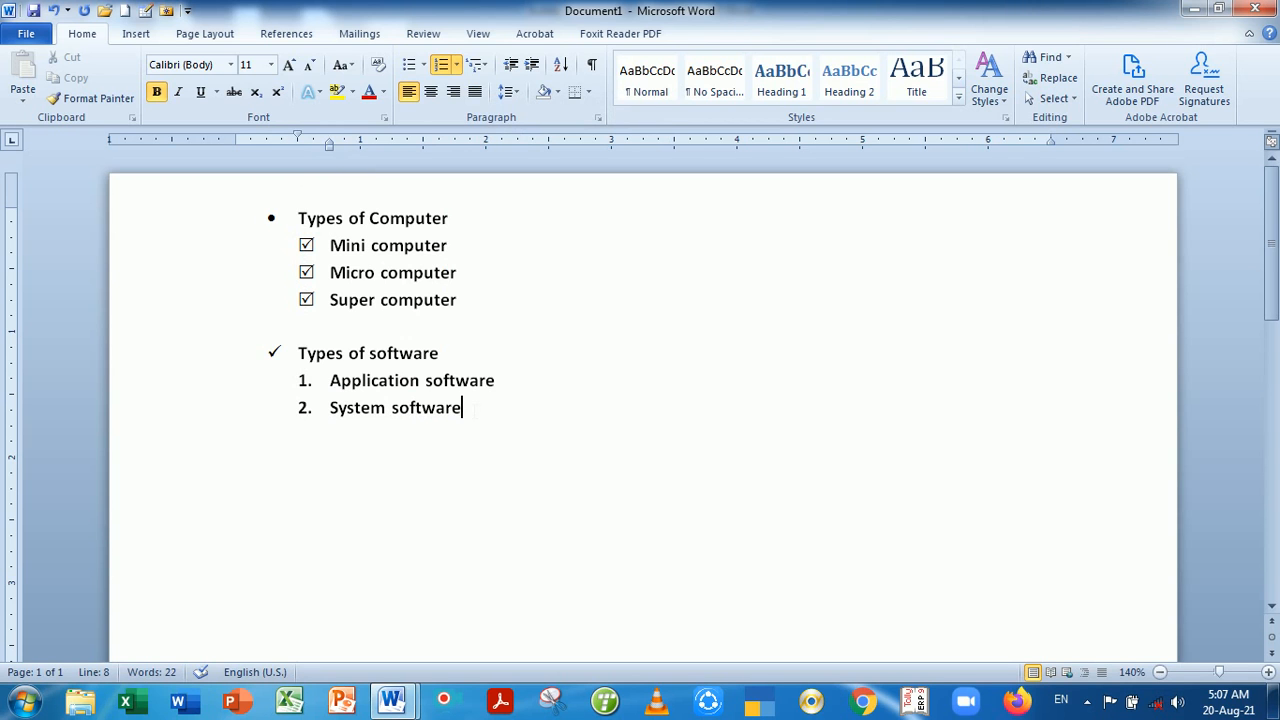
Add an unnumbered line after "System software" and insert "Utility software" as item 2 of the software list
{"action": "key", "text": "Return"}
{"action": "key", "text": "BackSpace"}
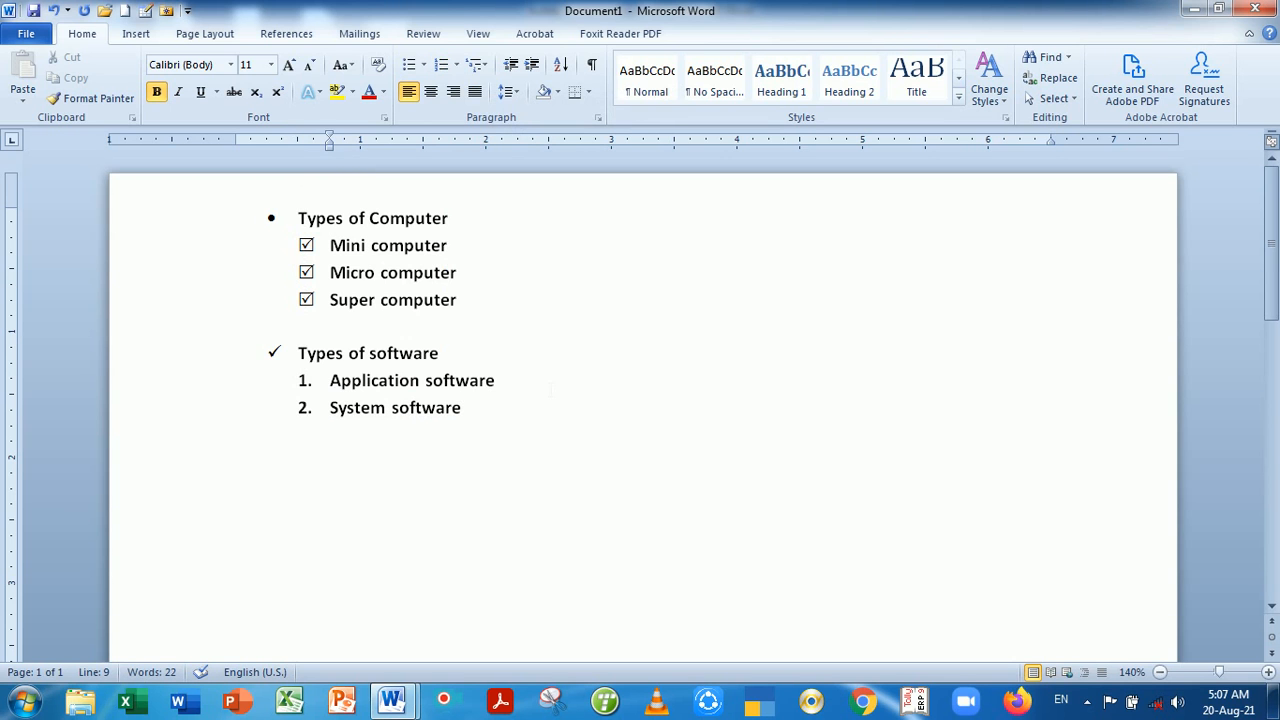
{"action": "left_click", "coordinate": [496, 380]}
{"action": "key", "text": "Return"}
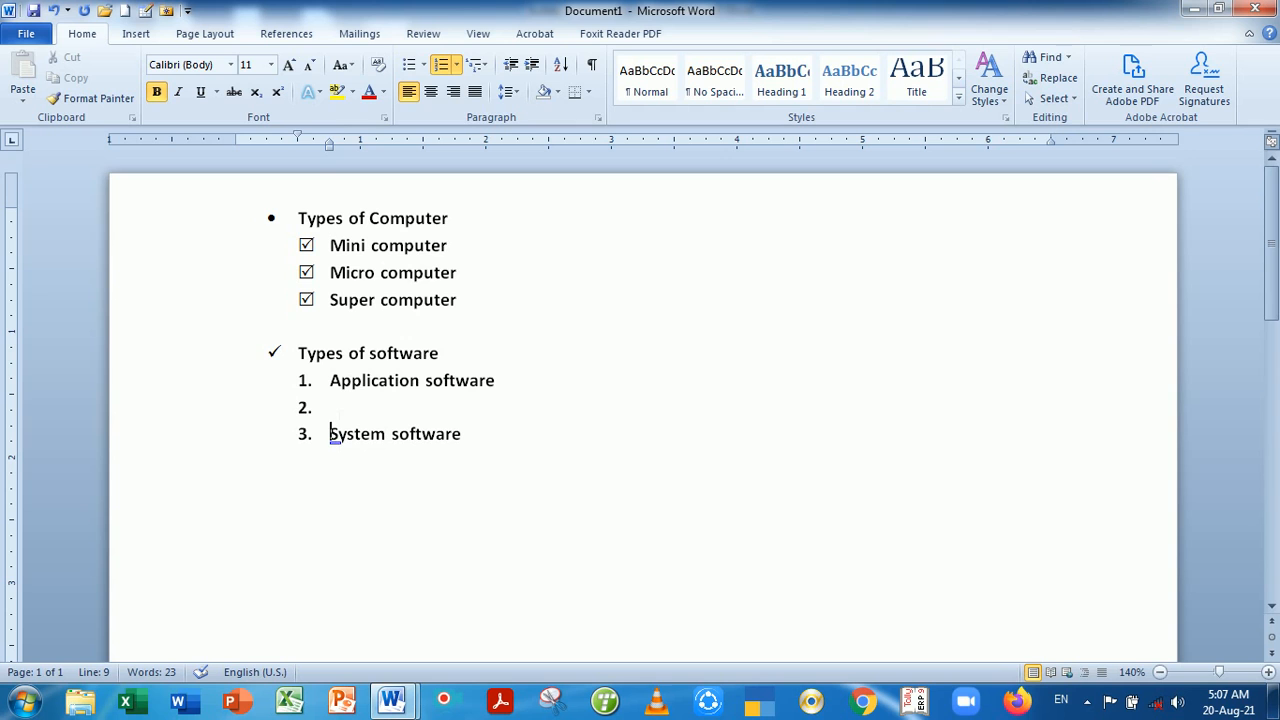
{"action": "key", "text": "Up"}
{"action": "type", "text": "Utility so"}
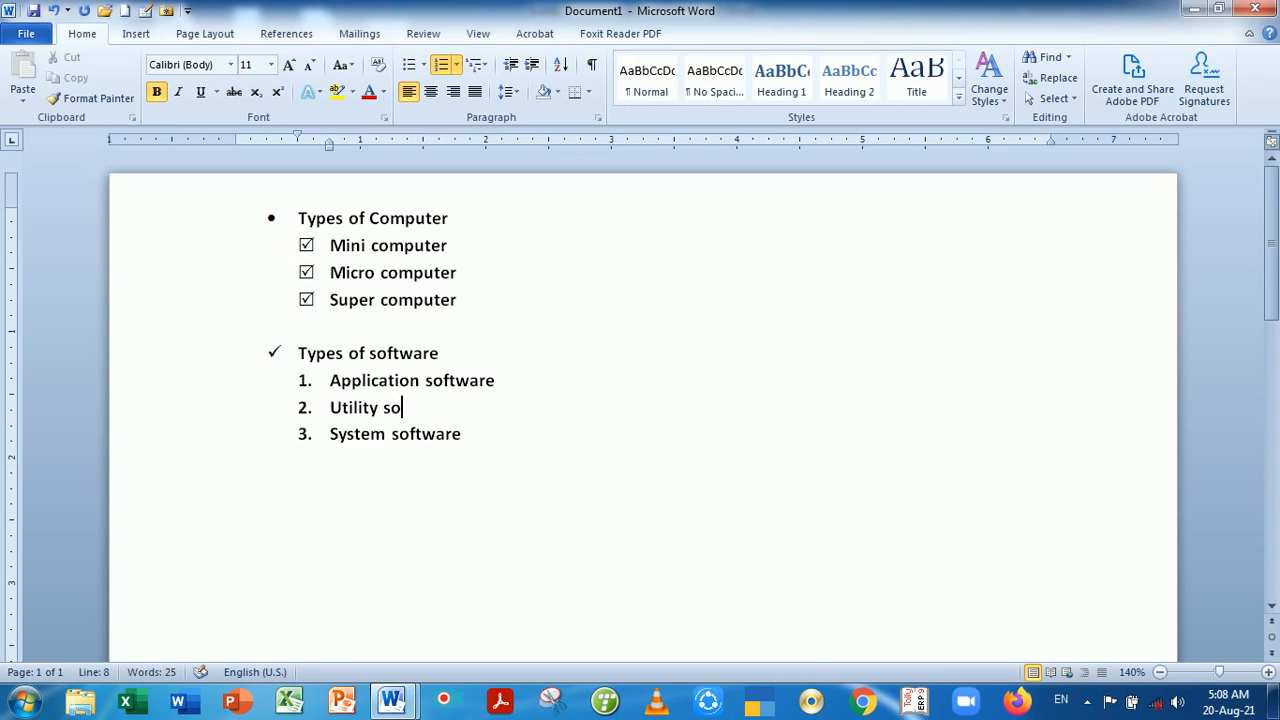
{"action": "type", "text": "ftware"}
Change the numbering of the three software items to the 1) 2) 3) format
{"action": "left_click_drag", "start_coordinate": [330, 380], "coordinate": [472, 434]}
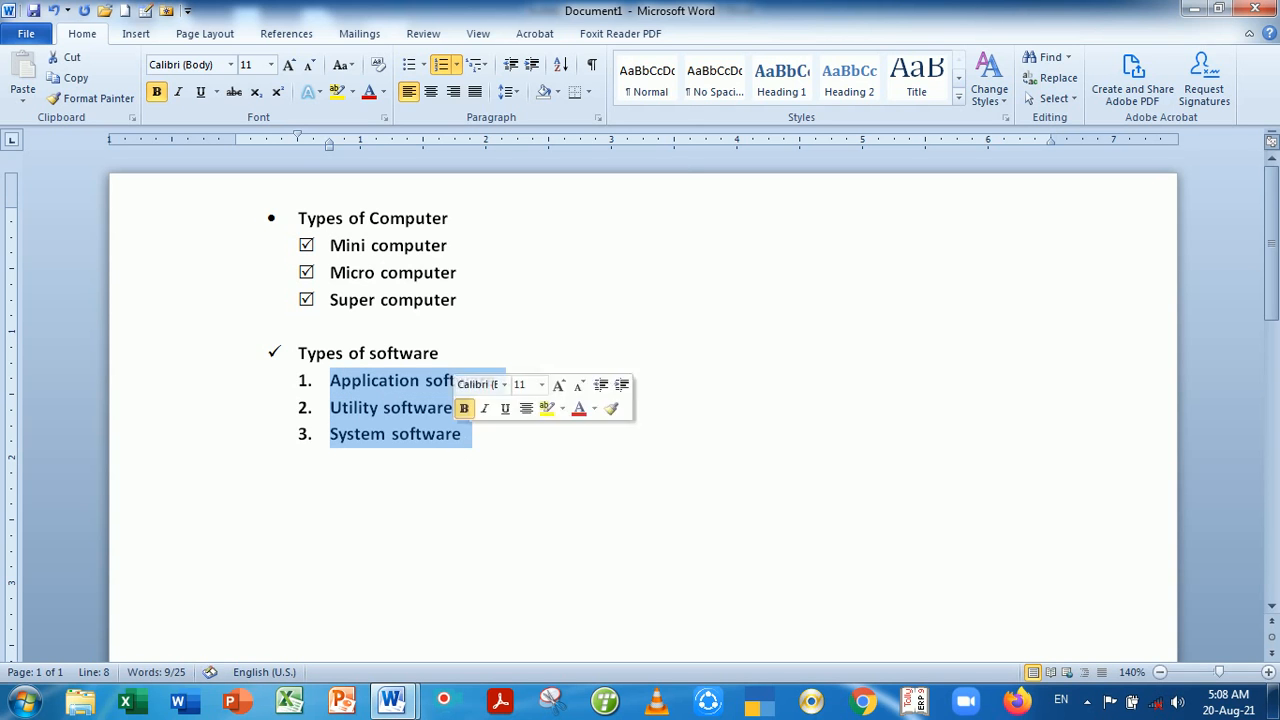
{"action": "left_click", "coordinate": [456, 64]}
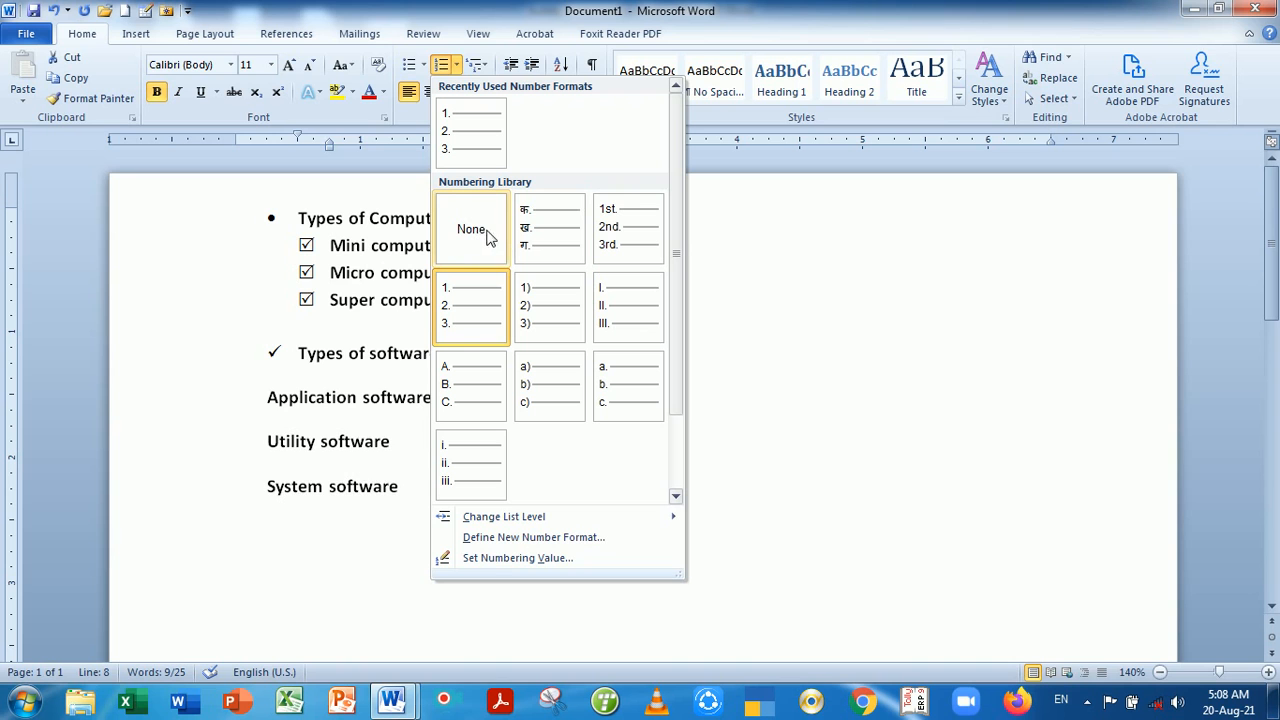
{"action": "left_click", "coordinate": [558, 320]}
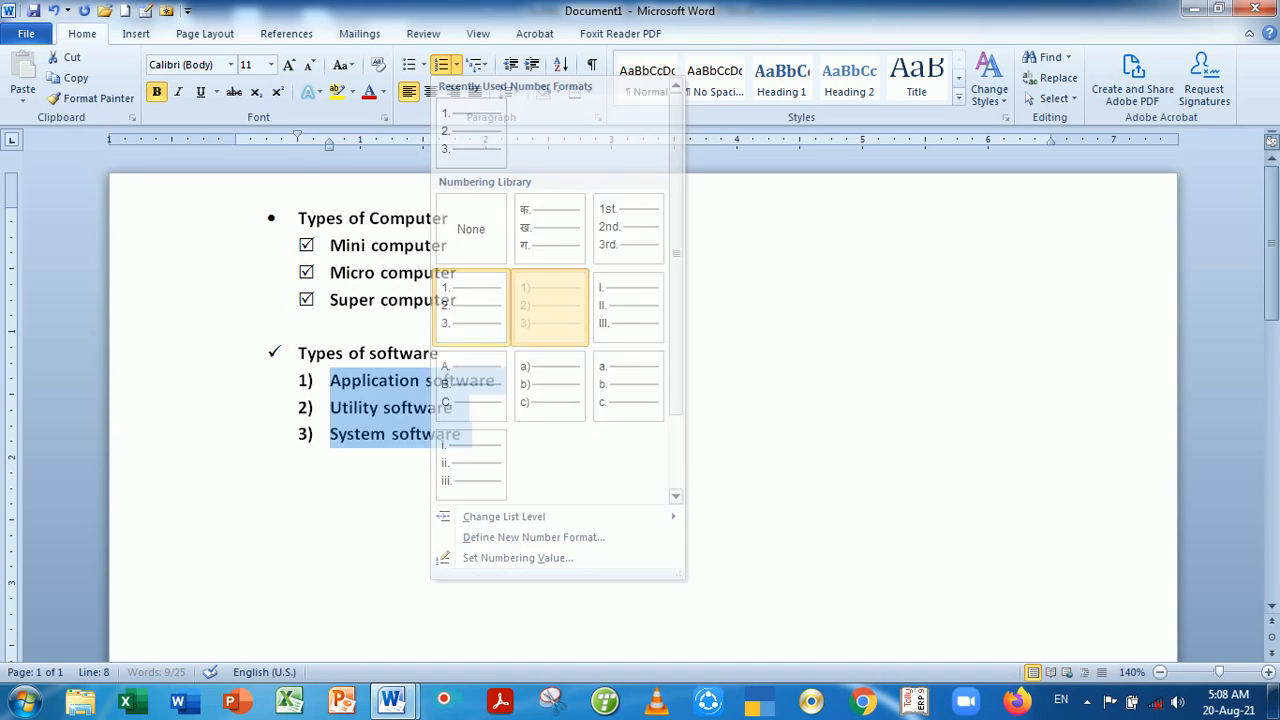
{"action": "left_click", "coordinate": [510, 445]}
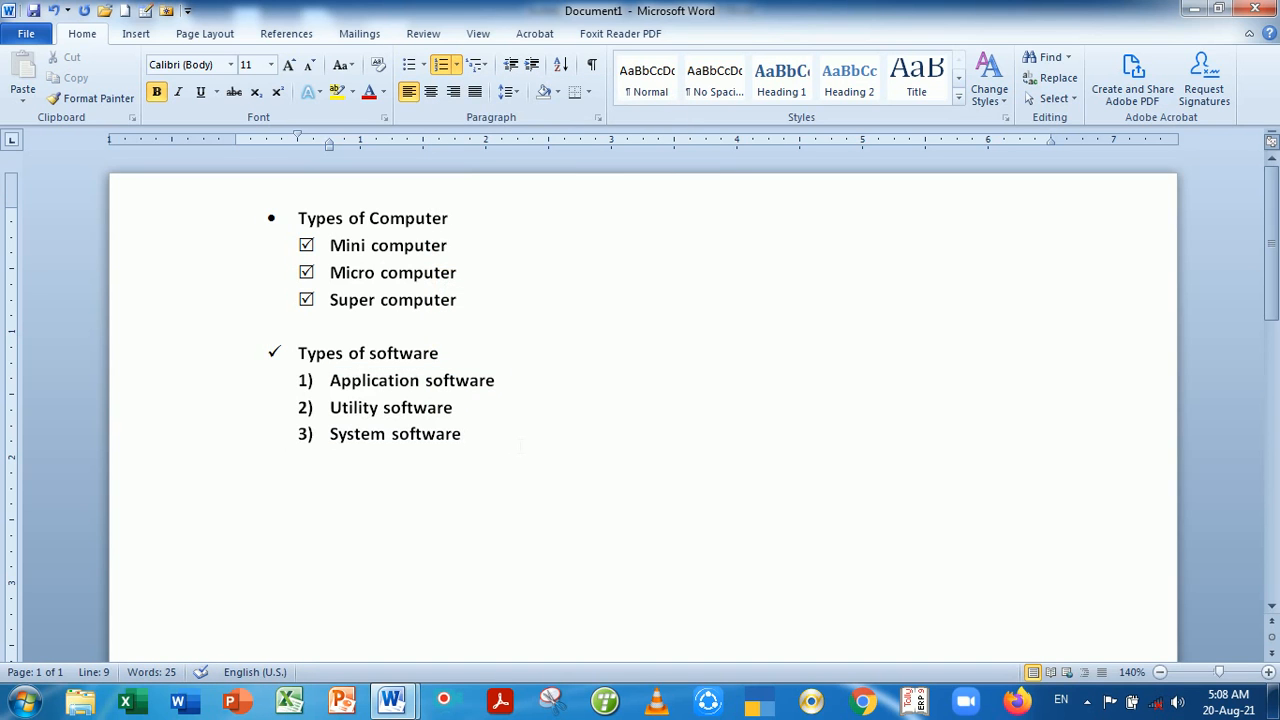
Start an unnumbered line after "System software" and remove its indent so that it begins at the page margin
{"action": "key", "text": "Return"}
{"action": "key", "text": "BackSpace"}
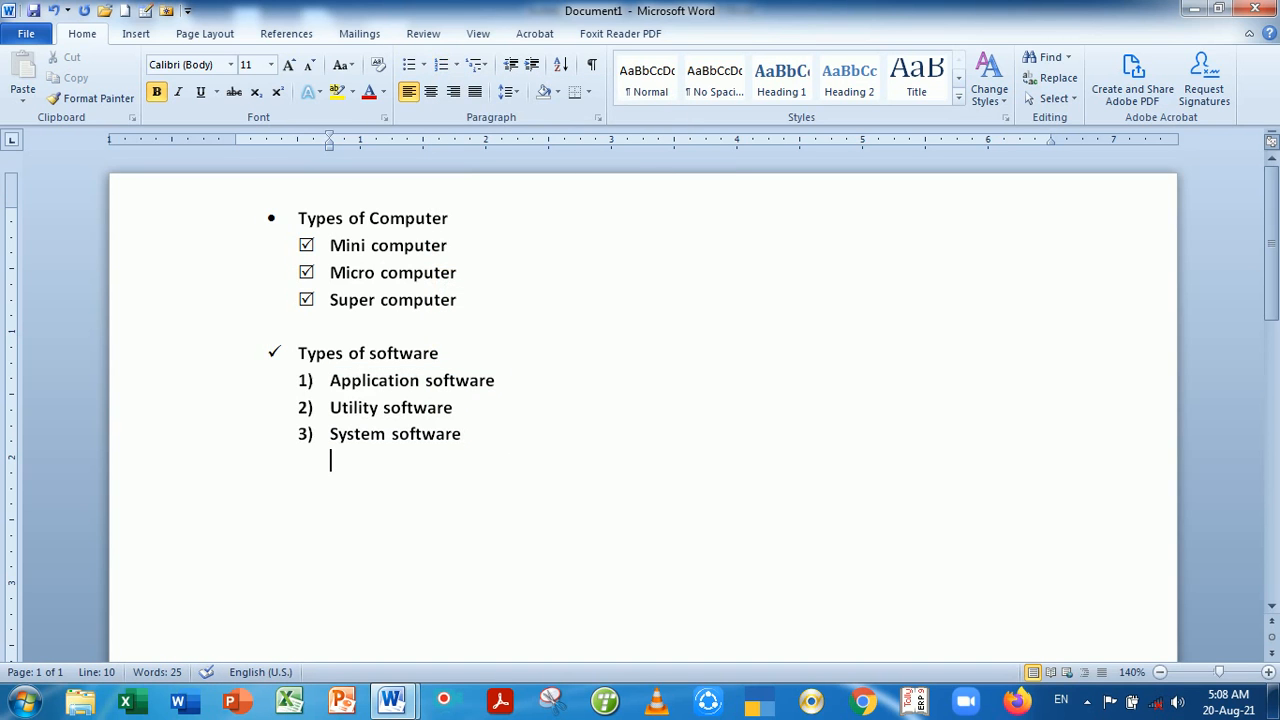
{"action": "key", "text": "BackSpace"}
{"action": "key", "text": "BackSpace"}
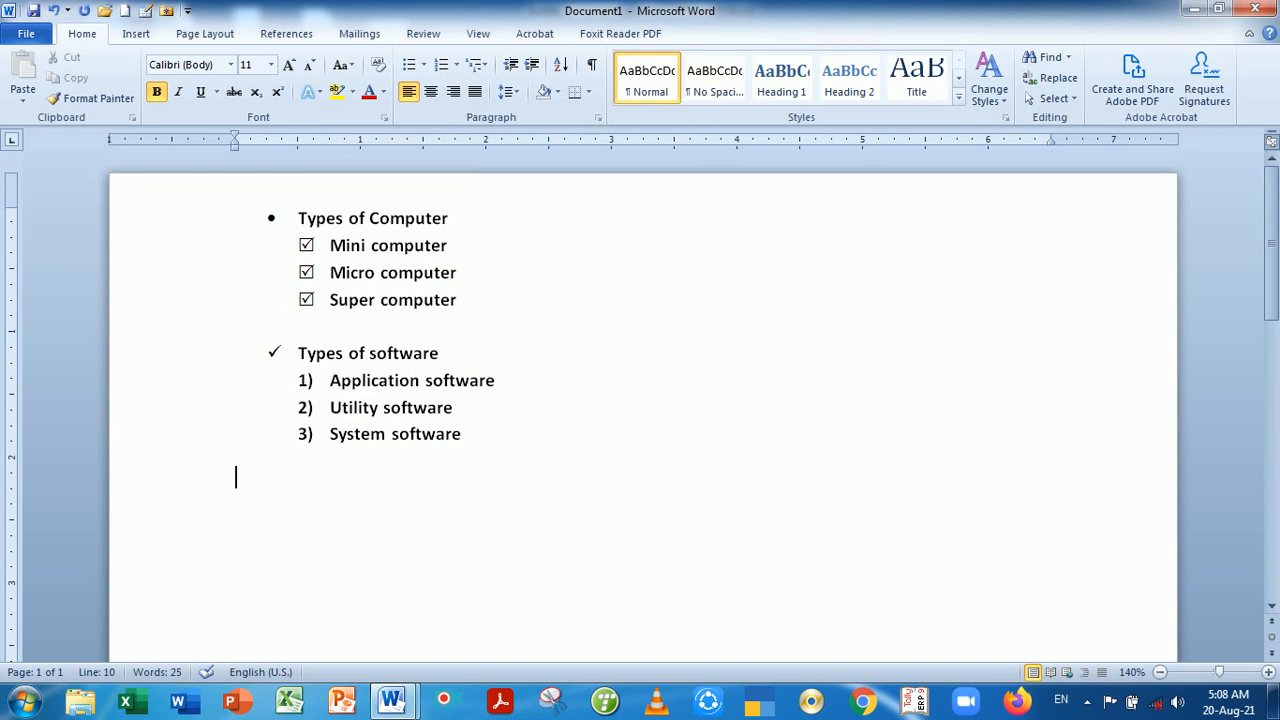
{"action": "type", "text": "(a)"}
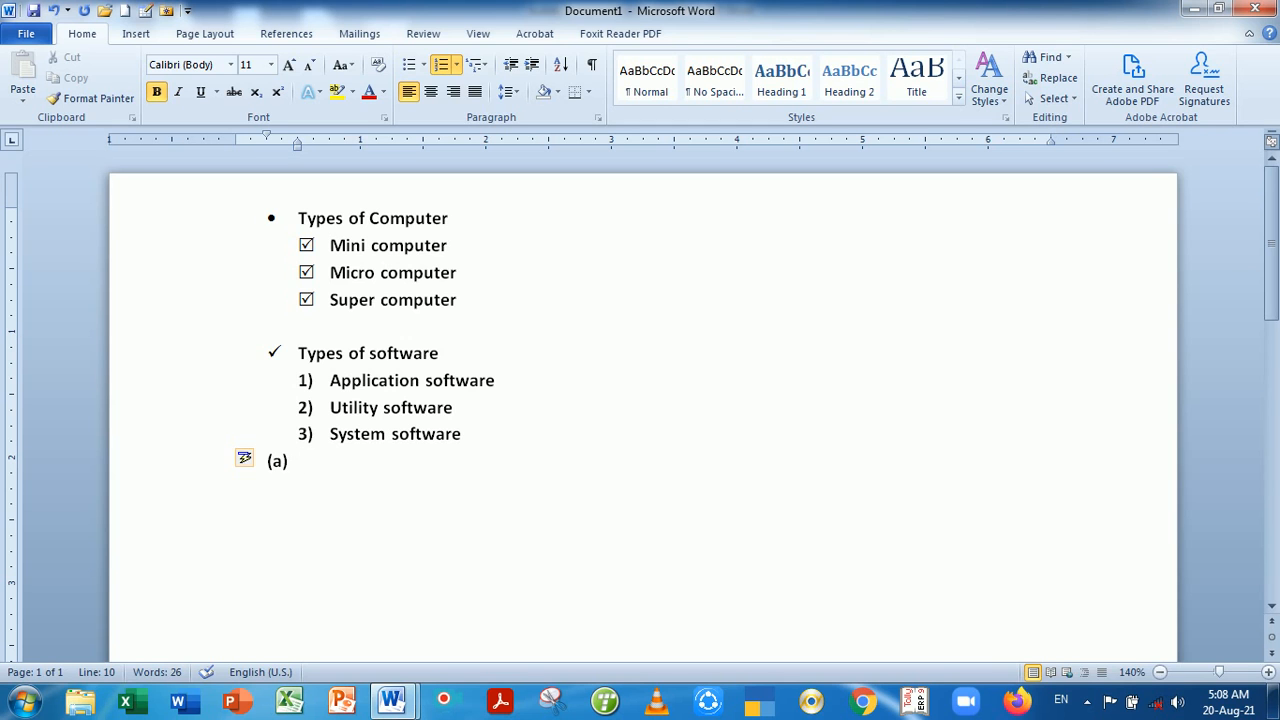
{"action": "key", "text": "BackSpace"}
{"action": "key", "text": "BackSpace"}
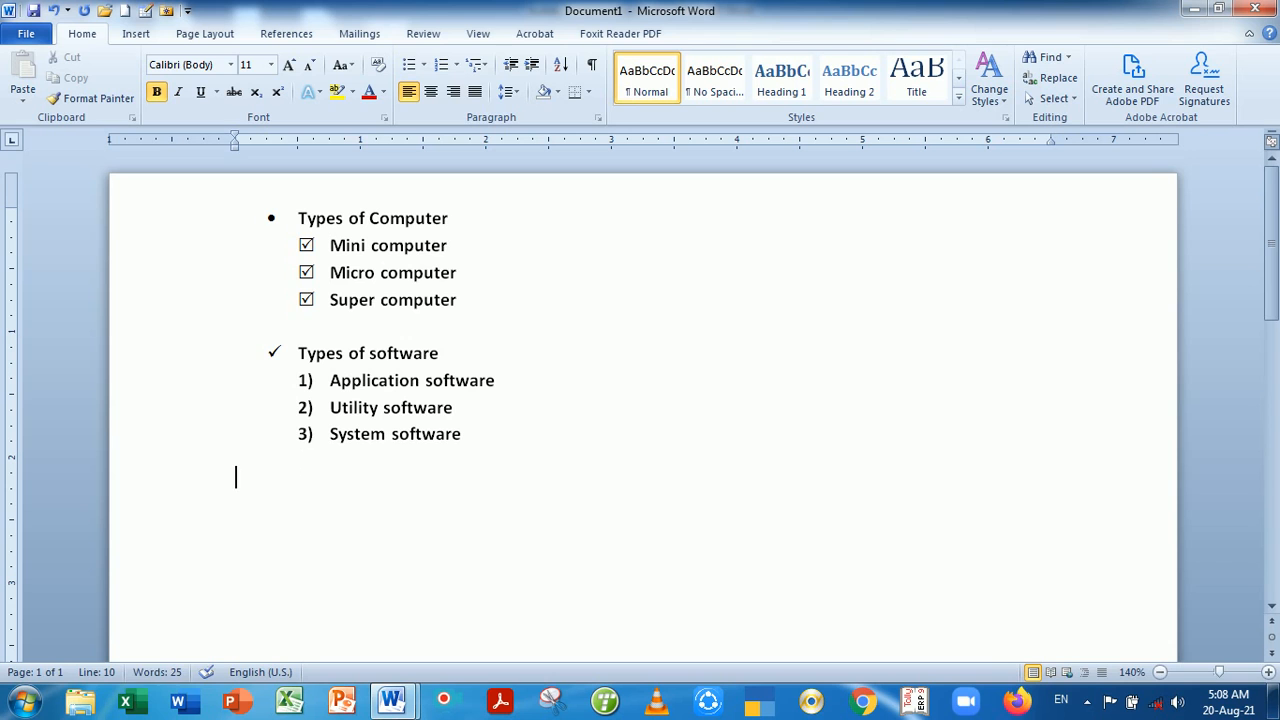
Create an automatically lettered (a) item reading "Types of input device" and add an unlettered line below it
{"action": "type", "text": "(a)"}
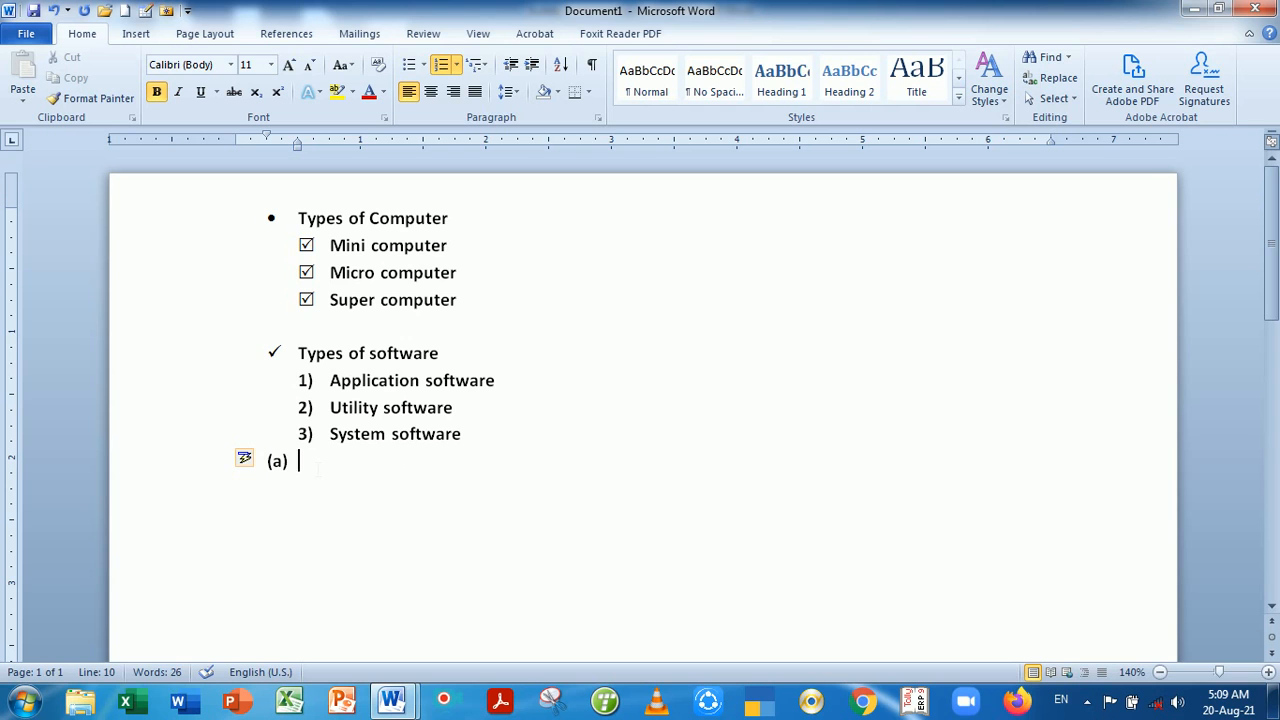
{"action": "type", "text": "Th"}
{"action": "key", "text": "BackSpace"}
{"action": "type", "text": "yps of"}
{"action": "key", "text": "BackSpace"}
{"action": "key", "text": "BackSpace"}
{"action": "key", "text": "BackSpace"}
{"action": "key", "text": "BackSpace"}
{"action": "key", "text": "BackSpace"}
{"action": "type", "text": "ps of"}
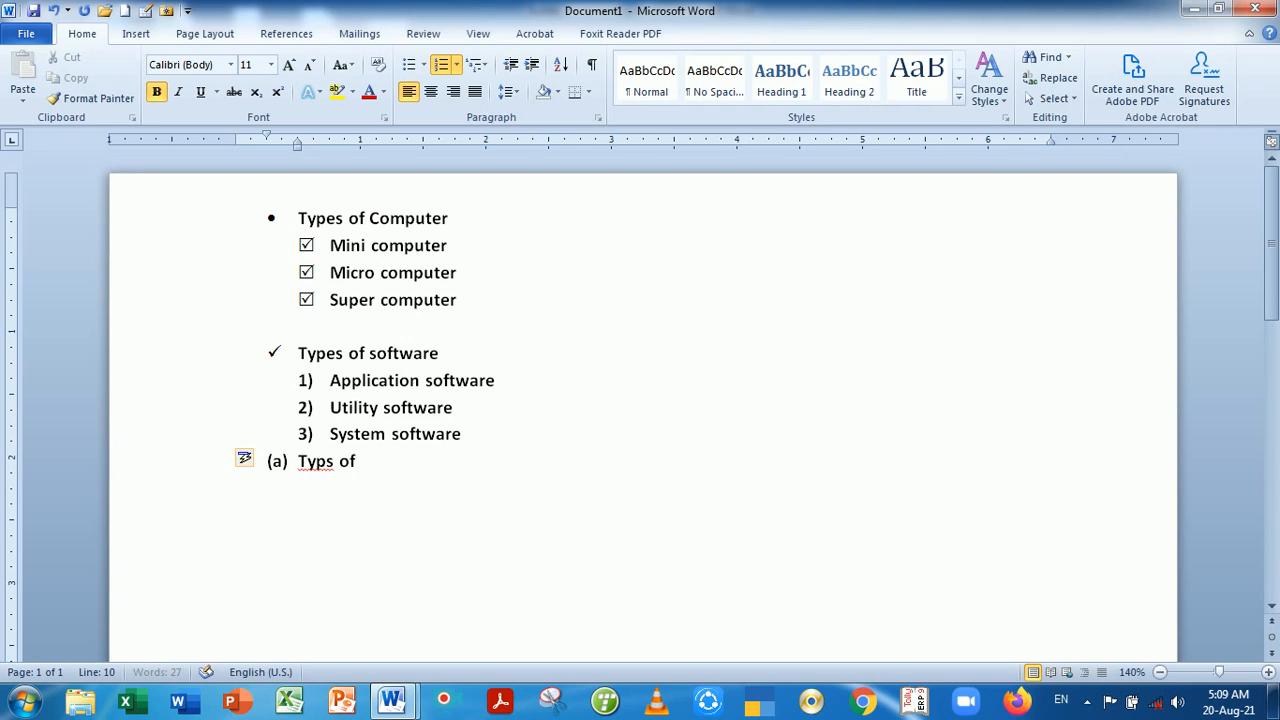
{"action": "key", "text": "BackSpace"}
{"action": "key", "text": "BackSpace"}
{"action": "key", "text": "BackSpace"}
{"action": "key", "text": "BackSpace"}
{"action": "type", "text": "es of input de"}
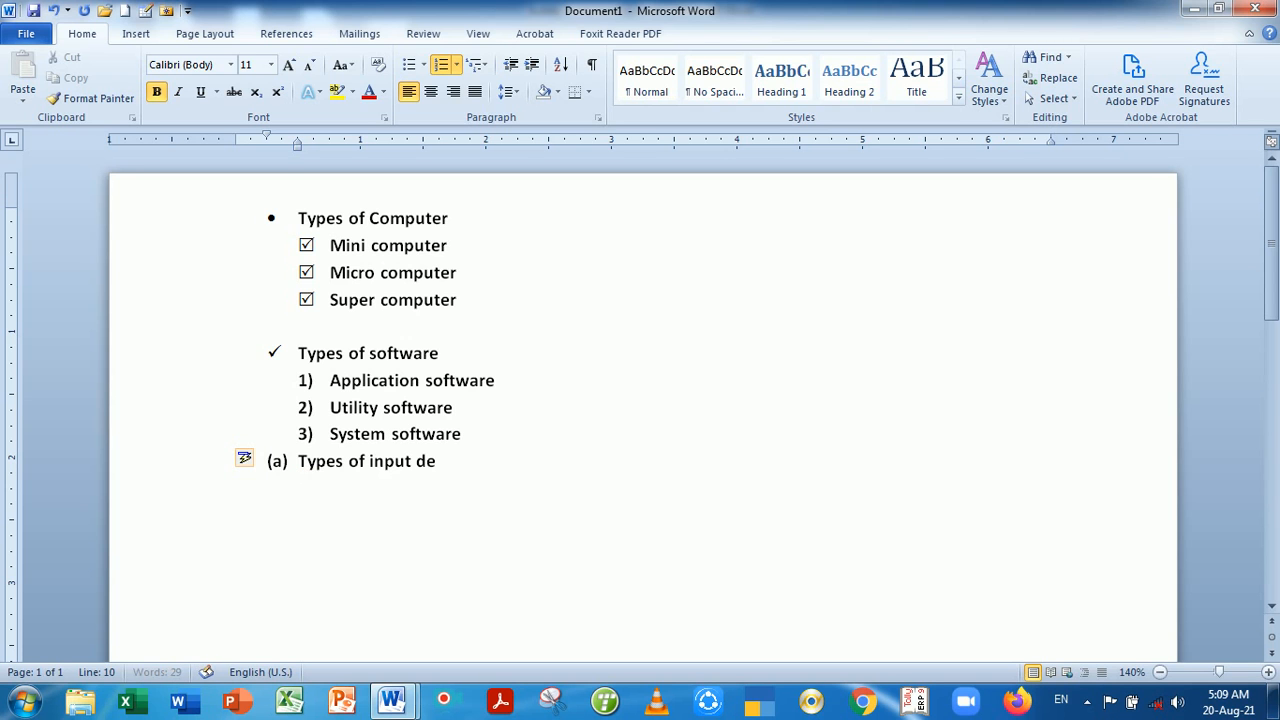
{"action": "type", "text": "vice"}
{"action": "key", "text": "Return"}
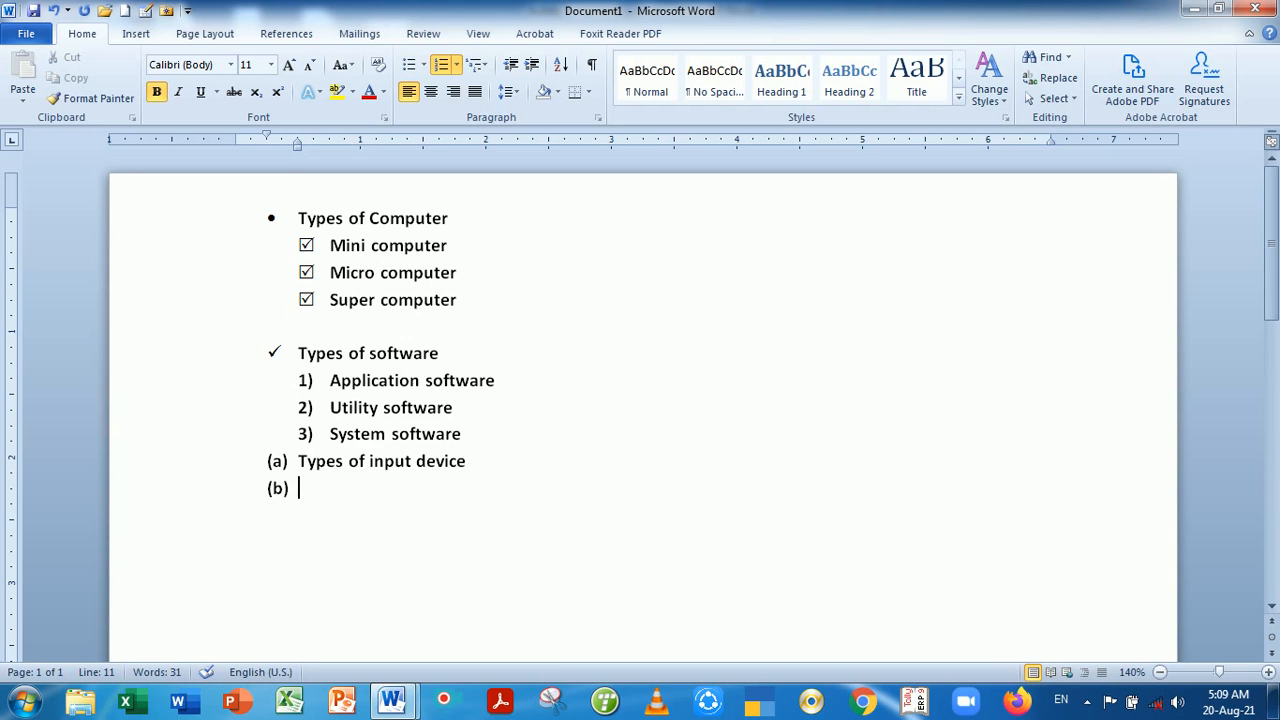
{"action": "key", "text": "Return"}
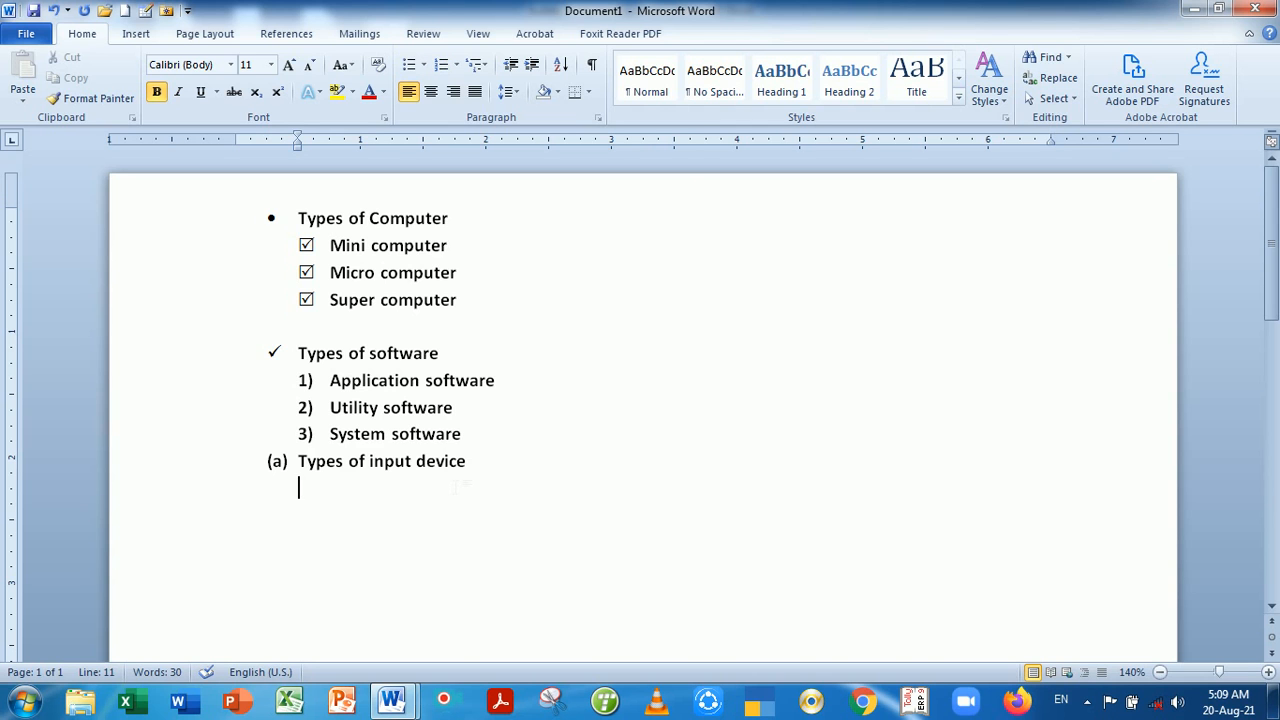
Define a number format in the 01, 02, 03 style for the line below "Types of input device"
{"action": "left_click", "coordinate": [456, 64]}
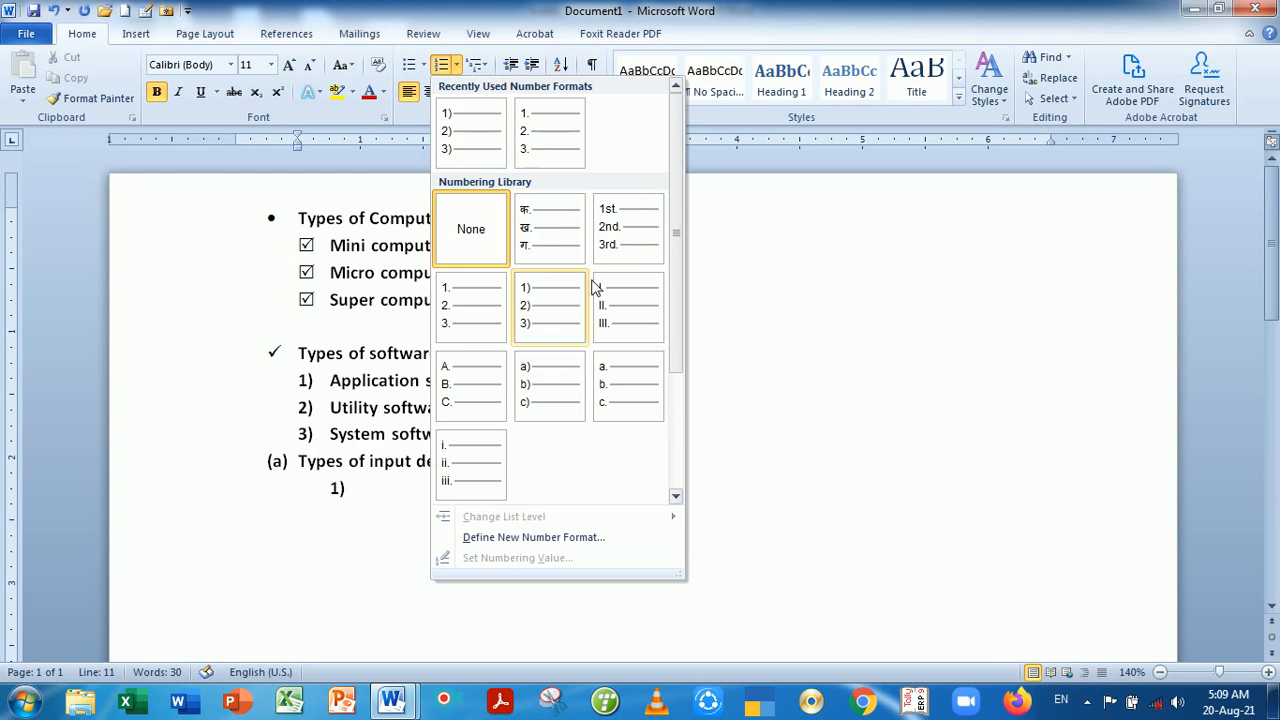
{"action": "left_click_drag", "start_coordinate": [677, 222], "coordinate": [676, 380]}
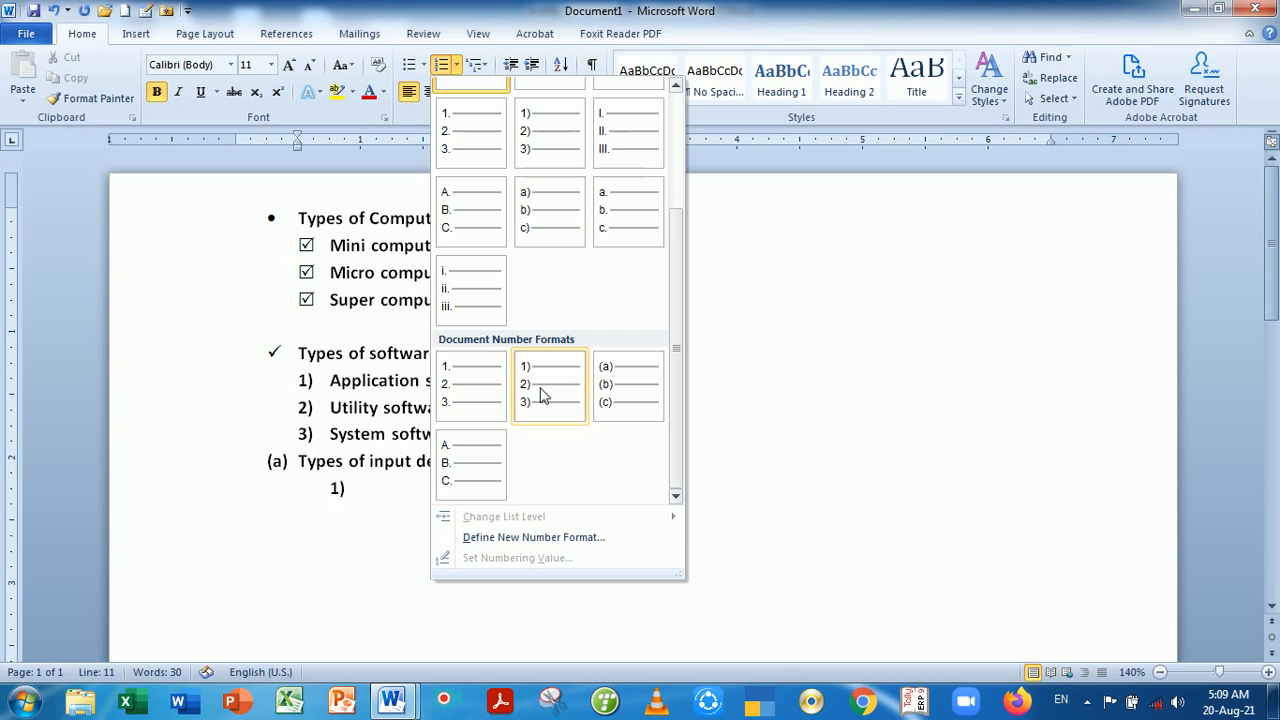
{"action": "left_click", "coordinate": [560, 540]}
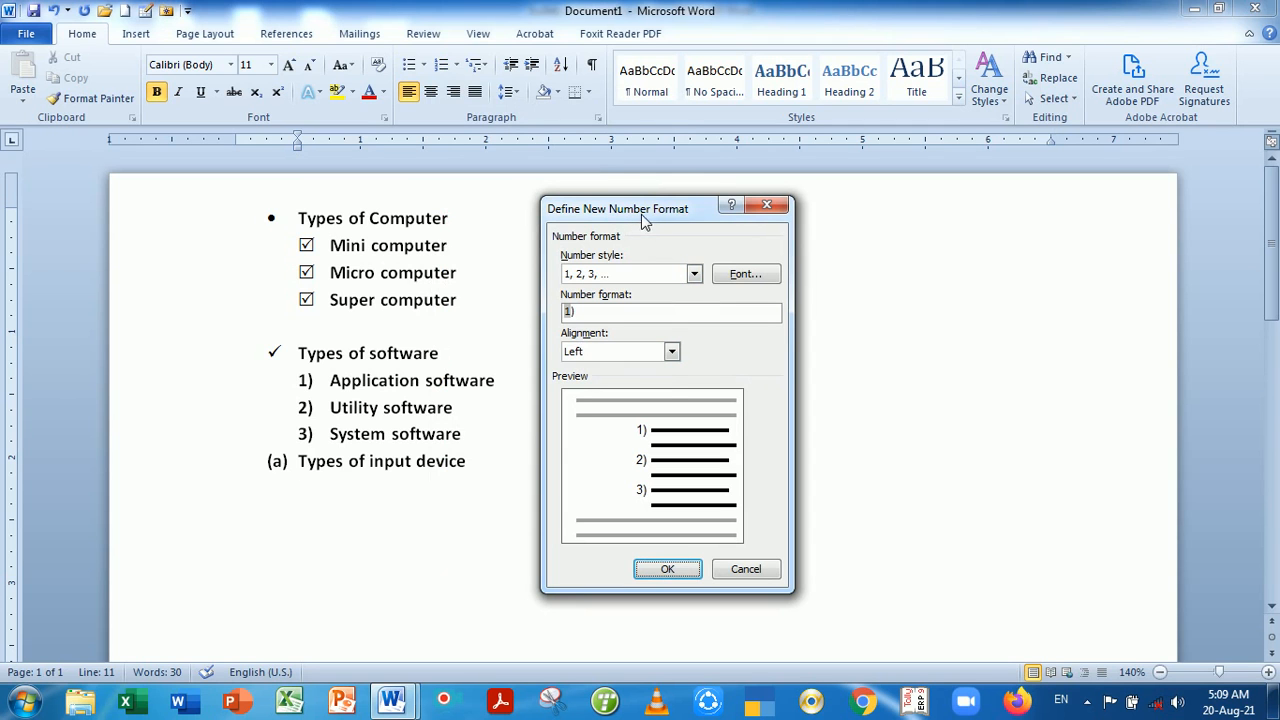
{"action": "left_click", "coordinate": [694, 273]}
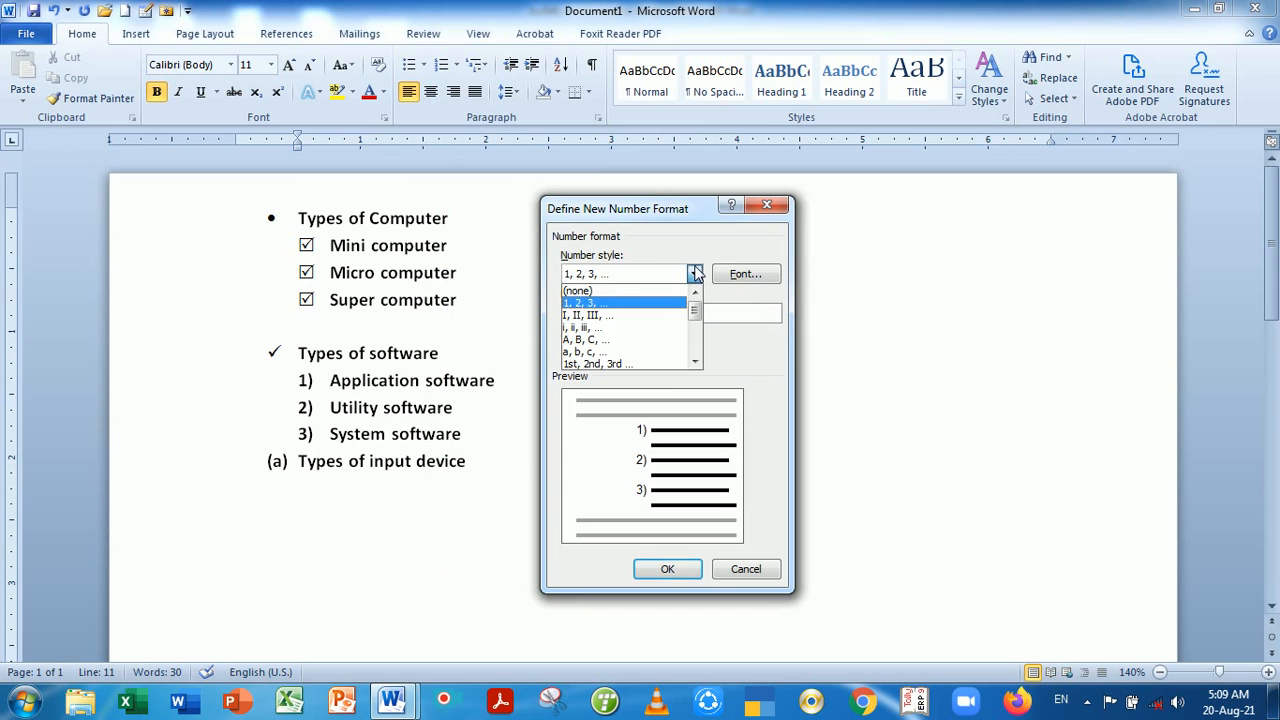
{"action": "mouse_move", "coordinate": [696, 313]}
{"action": "left_mouse_down"}
{"action": "mouse_move", "coordinate": [697, 360]}
{"action": "mouse_move", "coordinate": [694, 335]}
{"action": "left_mouse_up"}
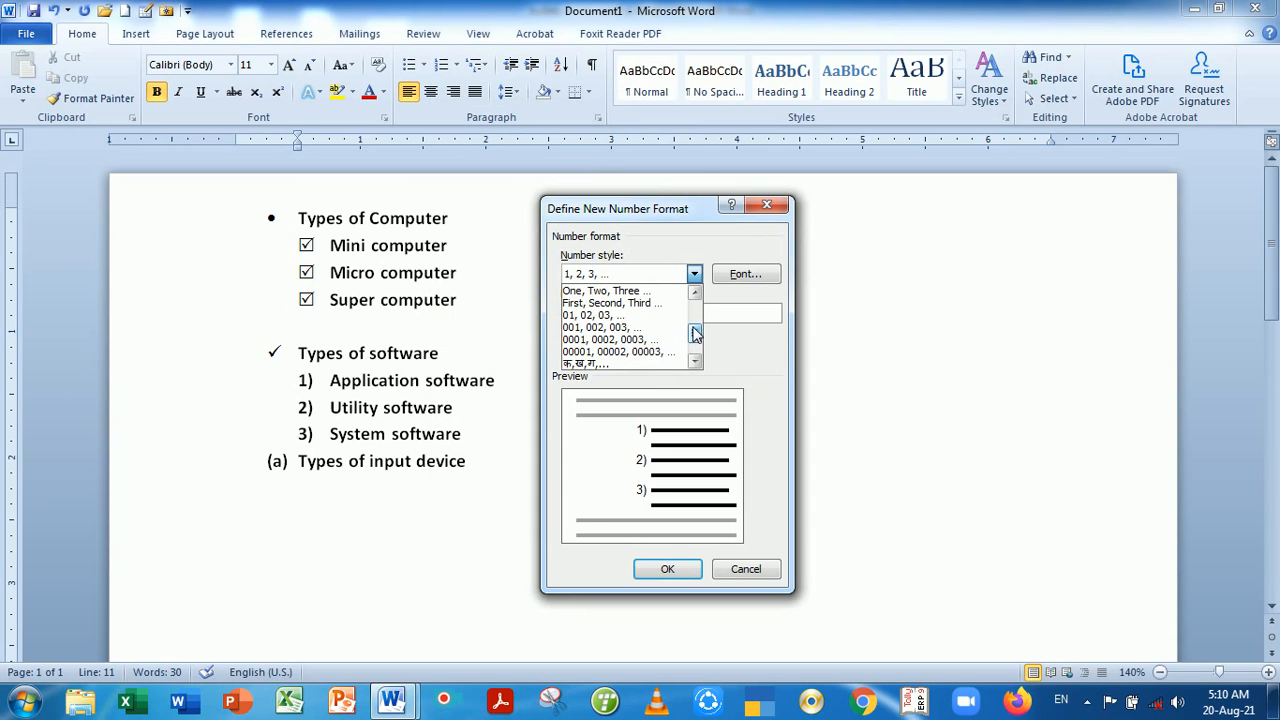
{"action": "left_click", "coordinate": [598, 316]}
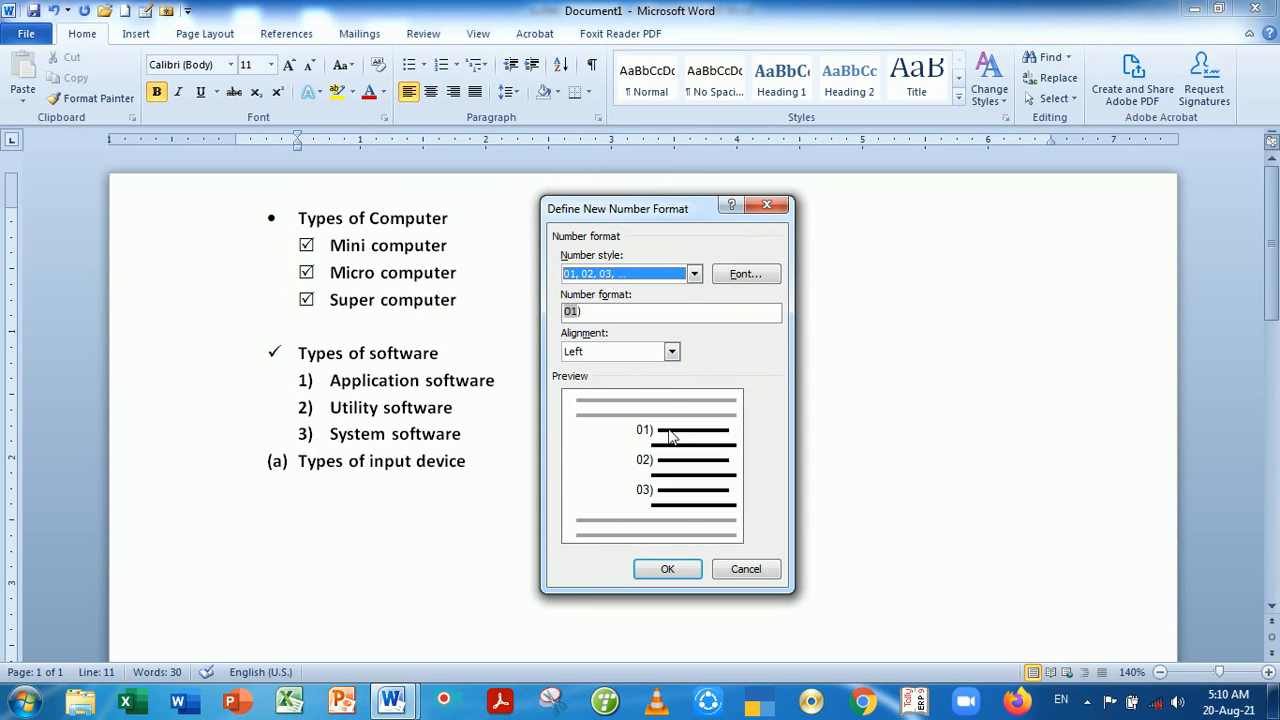
{"action": "left_click", "coordinate": [668, 570]}
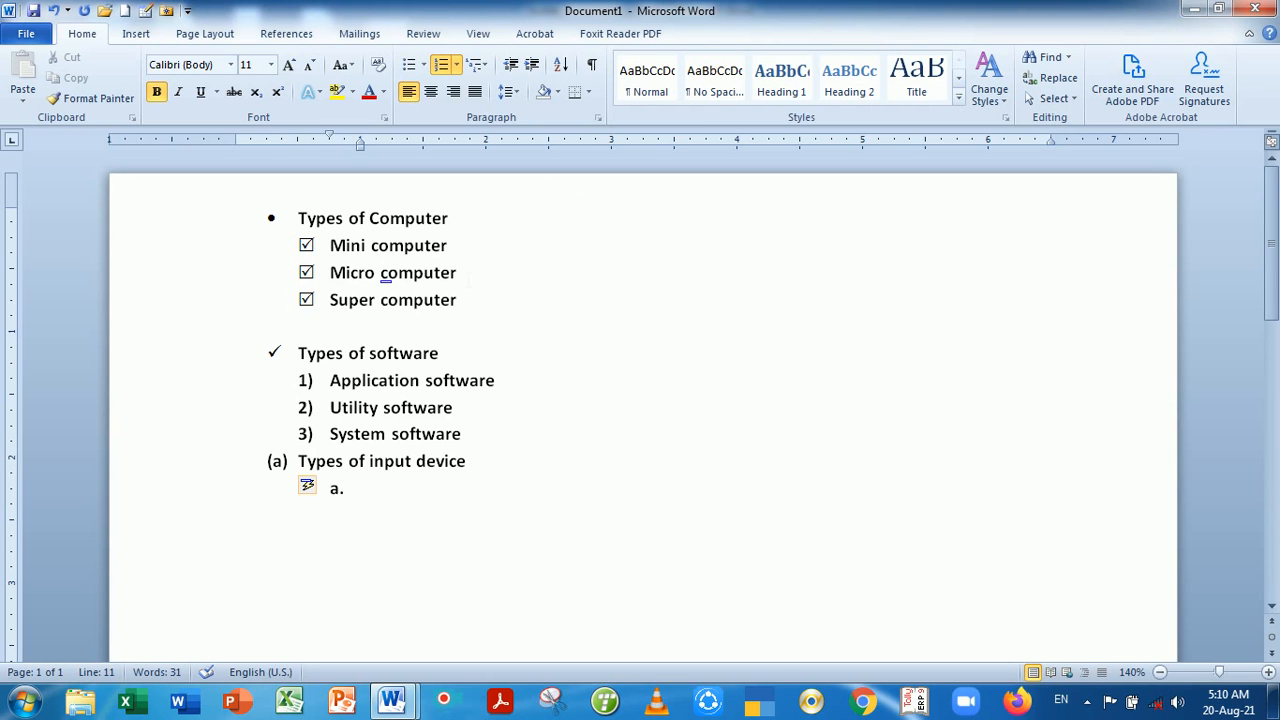
Reduce the indent of the lettered item below "Types of input device" and define its number style as 1st, 2nd, 3rd
{"action": "left_click", "coordinate": [347, 490]}
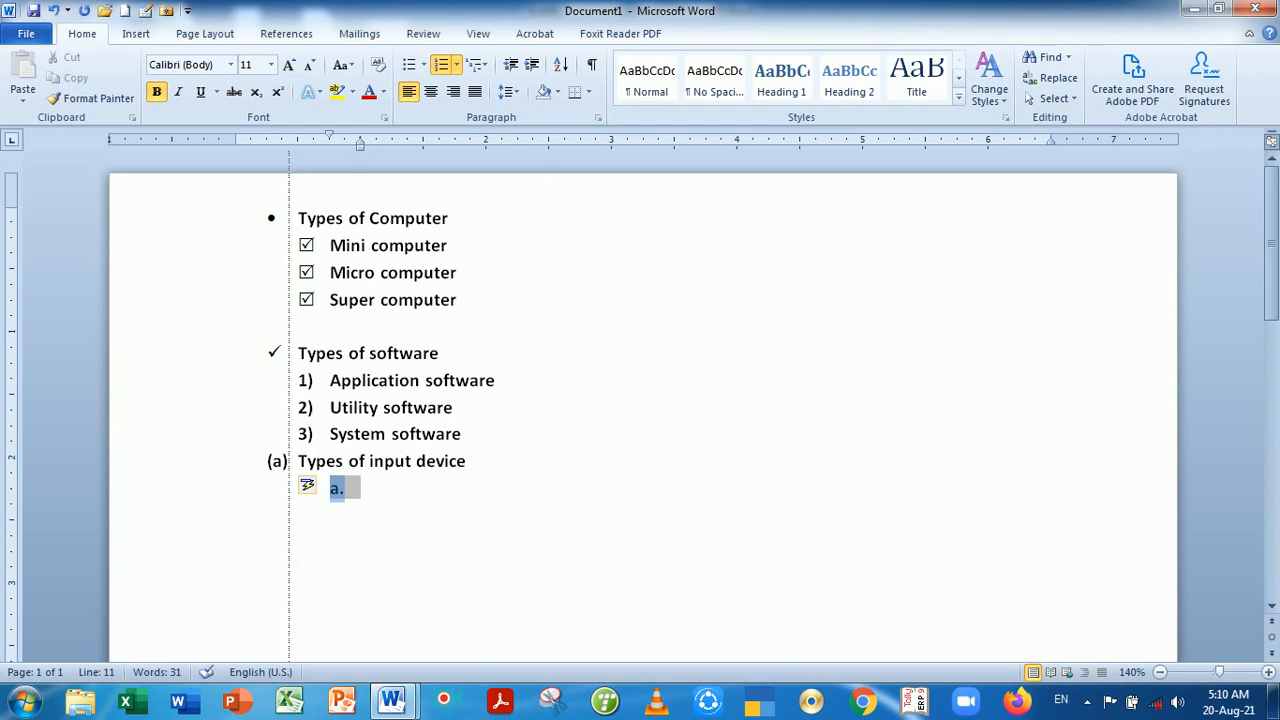
{"action": "left_click_drag", "start_coordinate": [329, 135], "coordinate": [273, 135]}
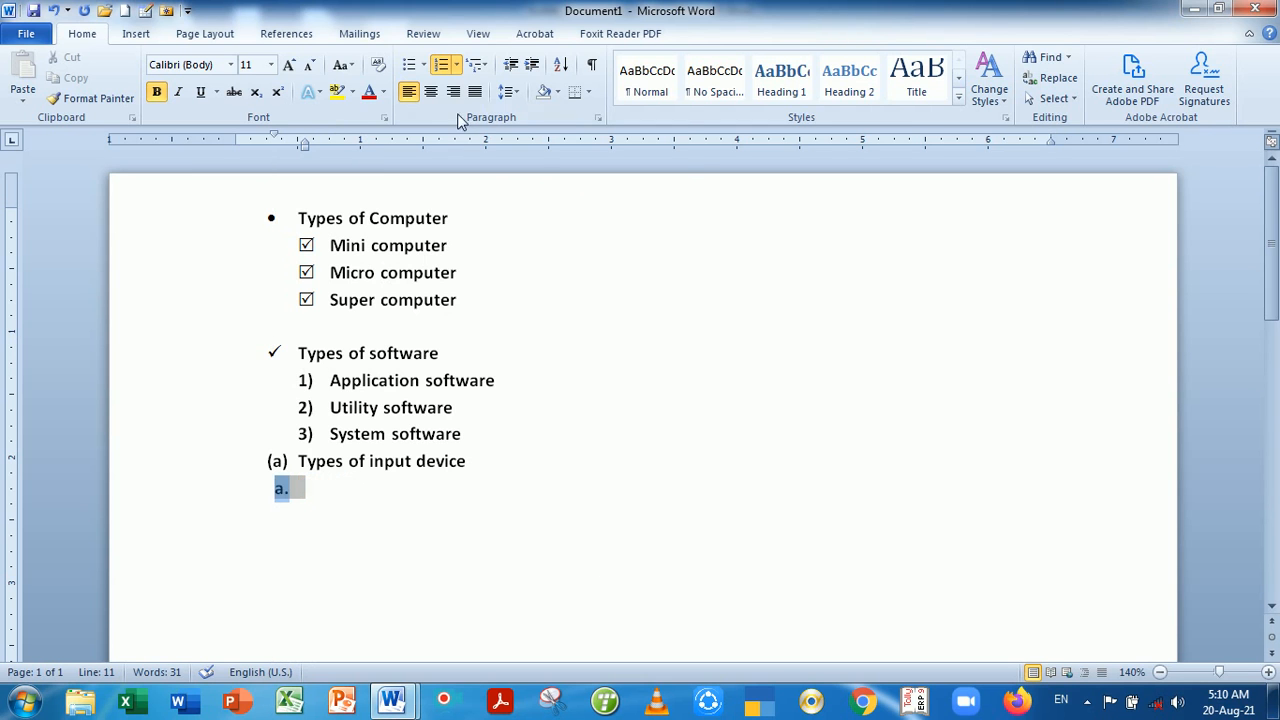
{"action": "left_click", "coordinate": [457, 64]}
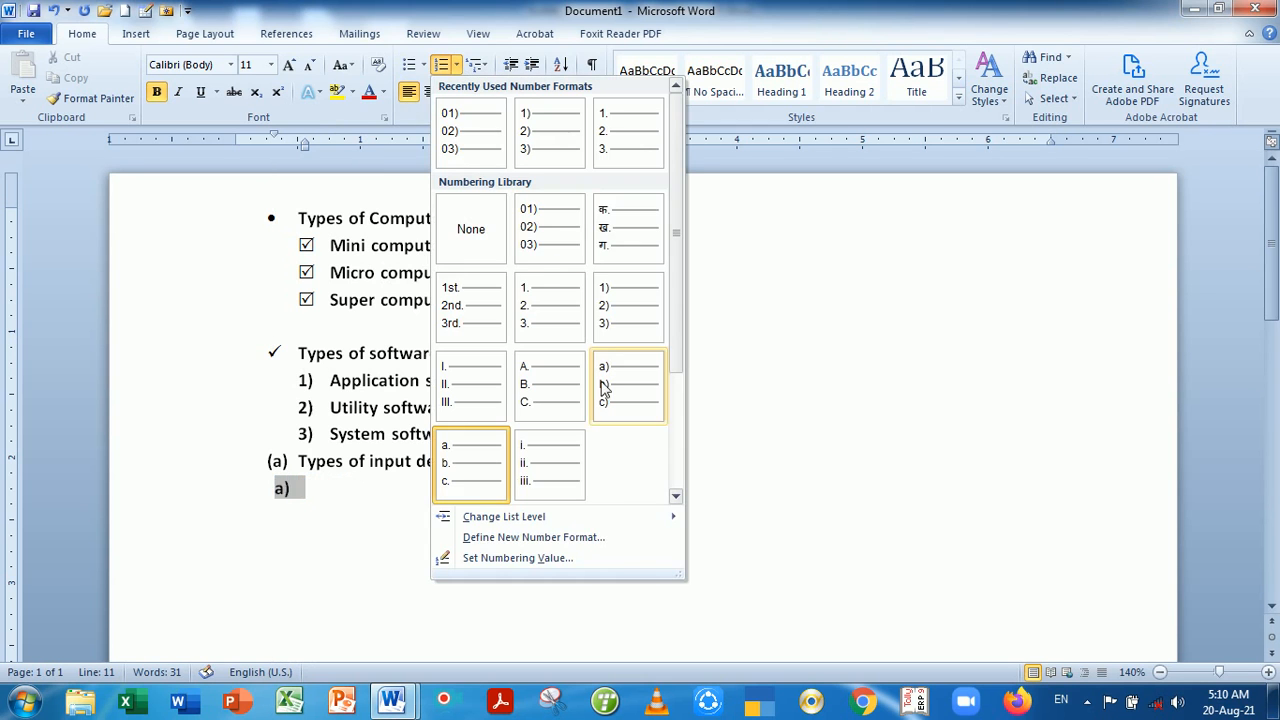
{"action": "left_click", "coordinate": [533, 541]}
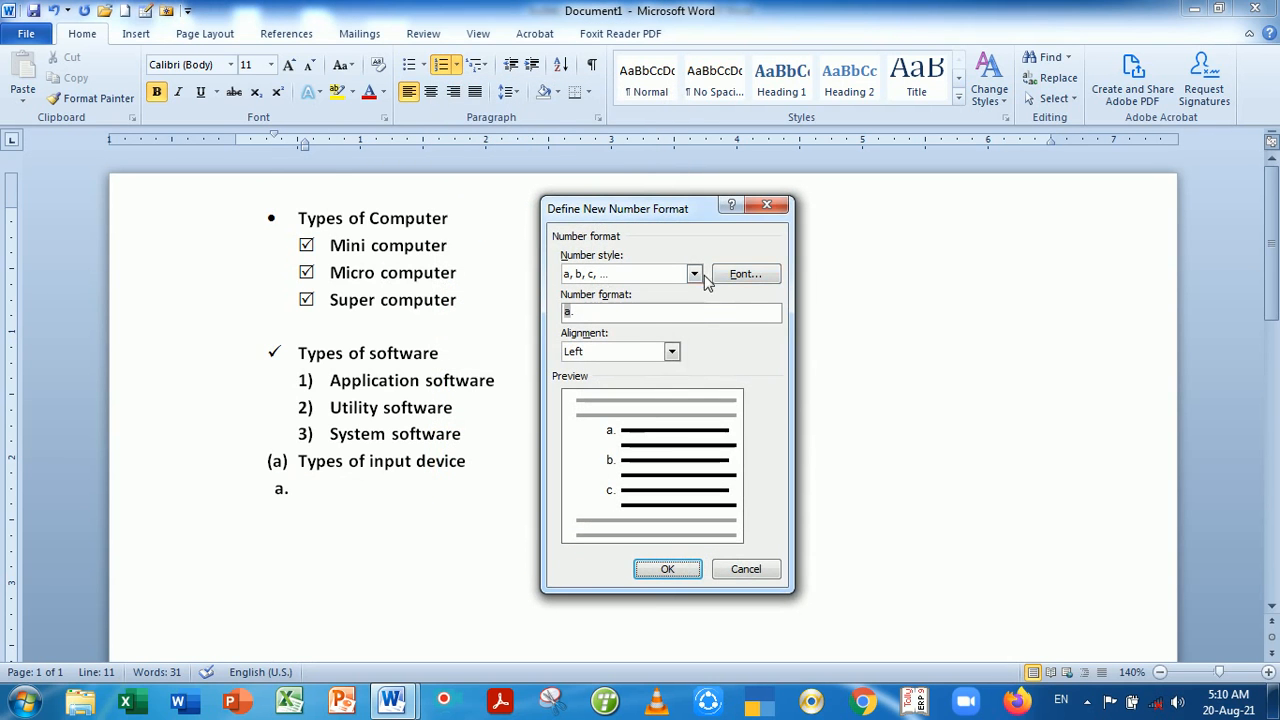
{"action": "left_click", "coordinate": [695, 275]}
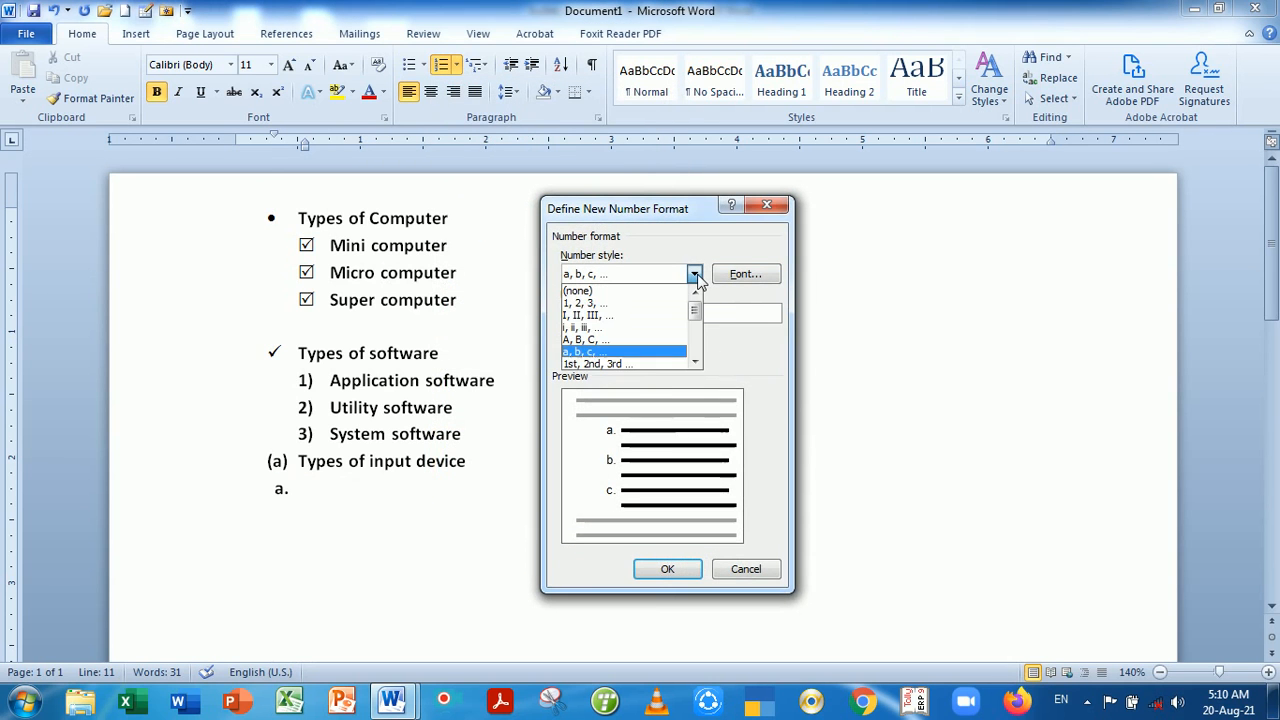
{"action": "left_click", "coordinate": [621, 365]}
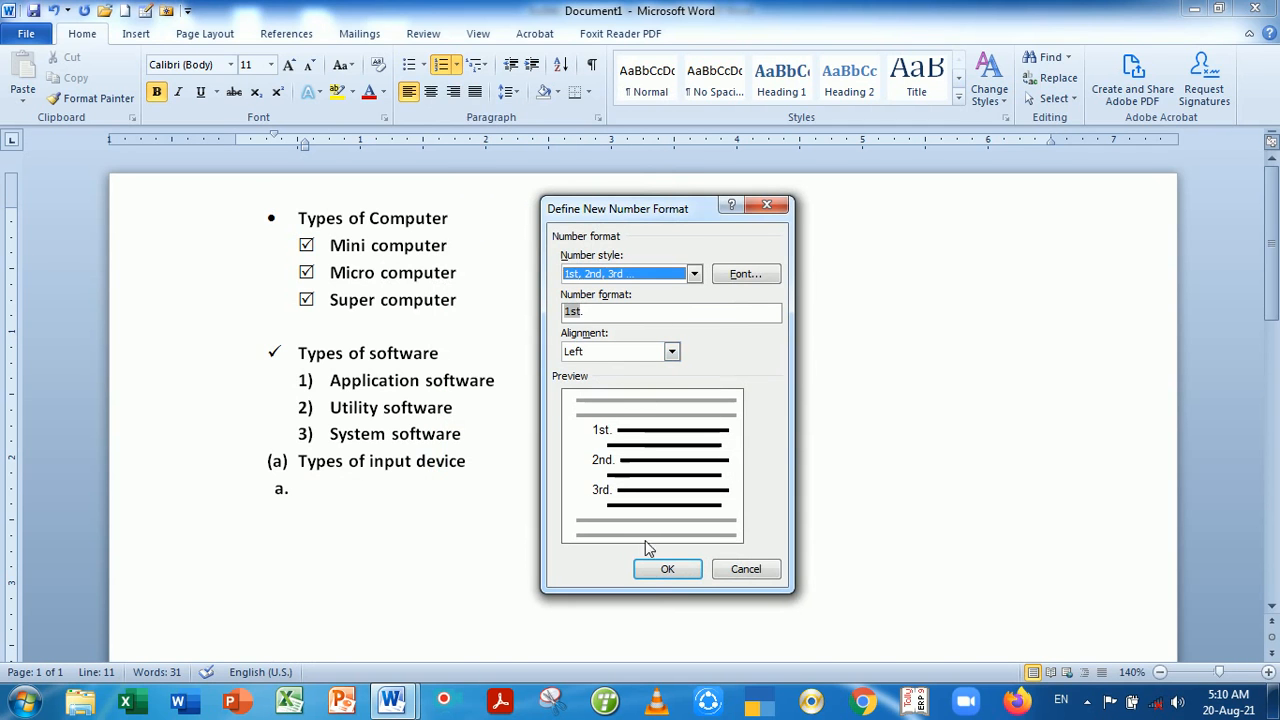
{"action": "left_click", "coordinate": [662, 568]}
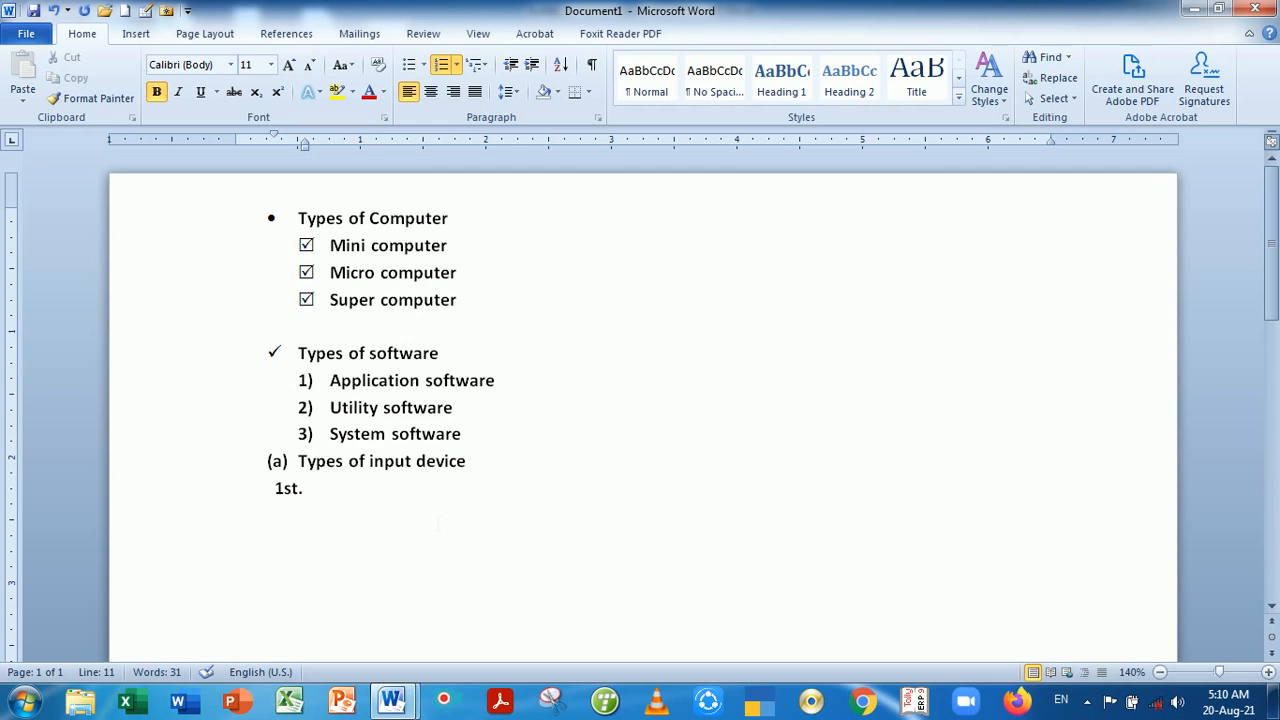
Enter "Keyboard", "Mouse" and "Joyostick" as the 1st, 2nd and 3rd items, with a tab space before the last two
{"action": "type", "text": "keybor"}
{"action": "key", "text": "BackSpace"}
{"action": "type", "text": "ard"}
{"action": "key", "text": "Return"}
{"action": "key", "text": "Tab"}
{"action": "type", "text": "mous"}
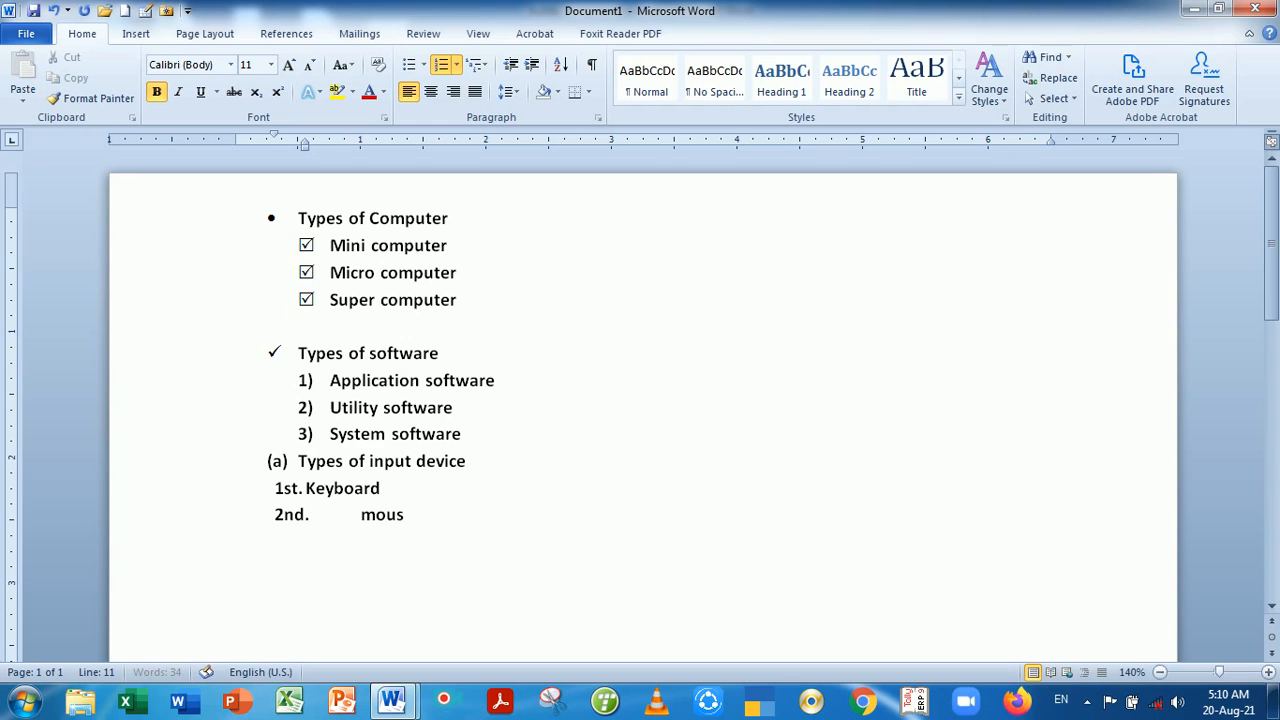
{"action": "type", "text": "e"}
{"action": "key", "text": "Return"}
{"action": "key", "text": "Tab"}
{"action": "type", "text": "jou"}
{"action": "key", "text": "BackSpace"}
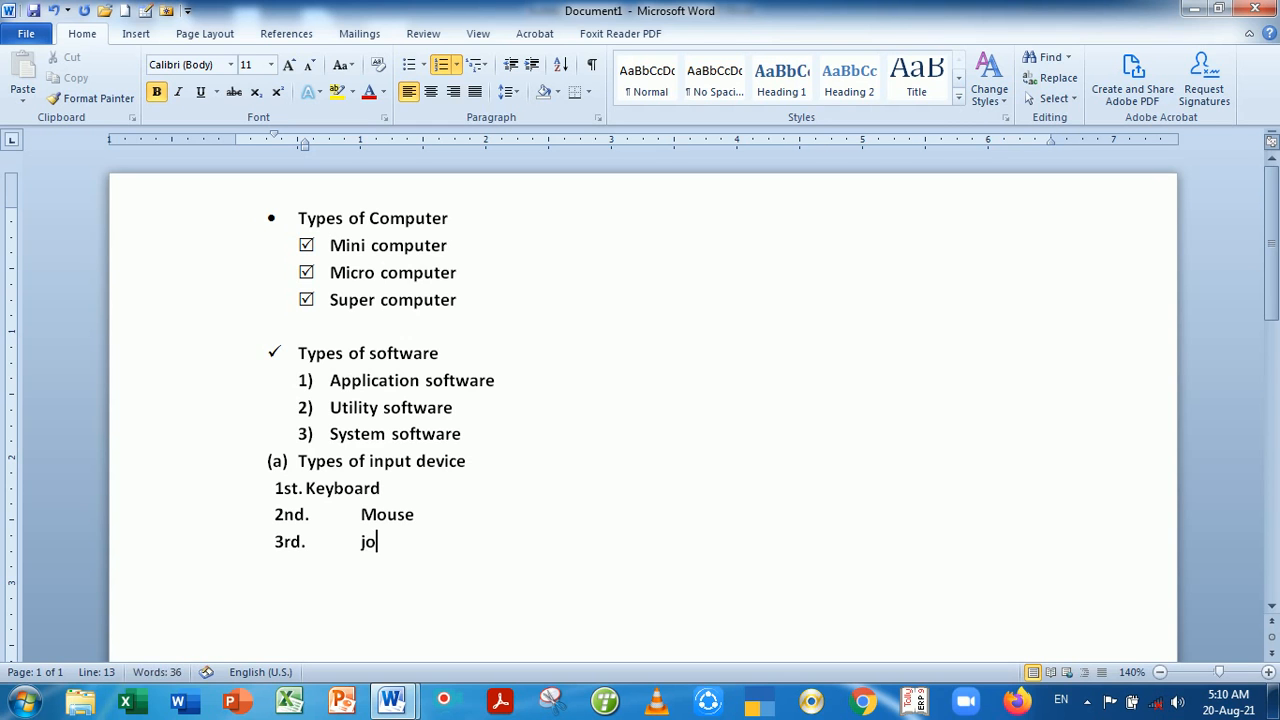
{"action": "type", "text": "yostick"}
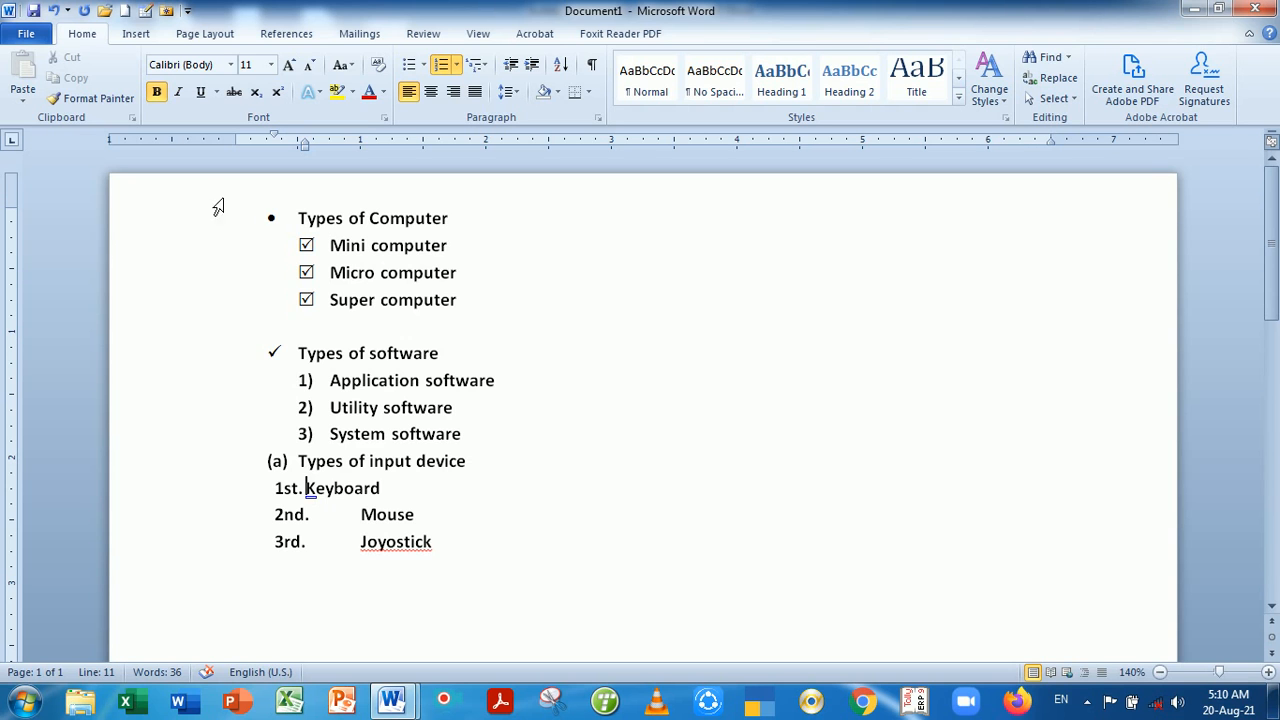
Try to copy the Keyboard item's formatting onto the Mouse and Joyostick items with Format Painter
{"action": "left_click", "coordinate": [115, 100]}
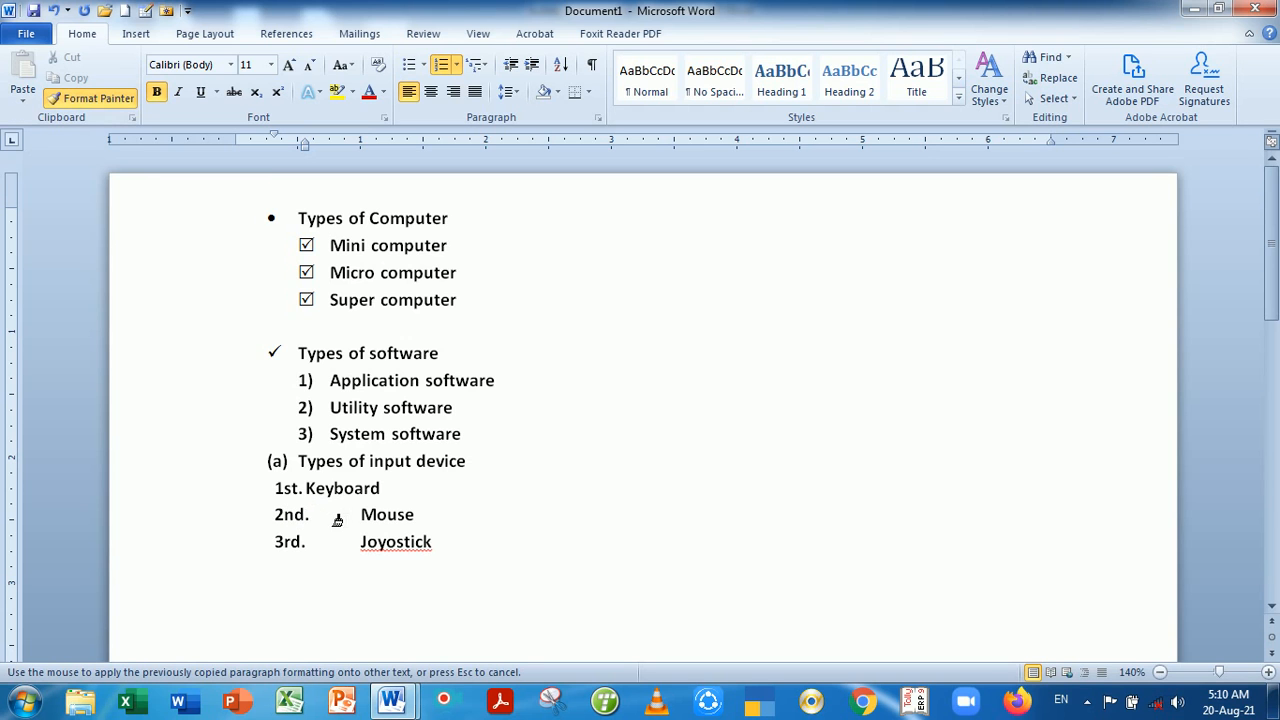
{"action": "left_click_drag", "start_coordinate": [362, 514], "coordinate": [443, 545]}
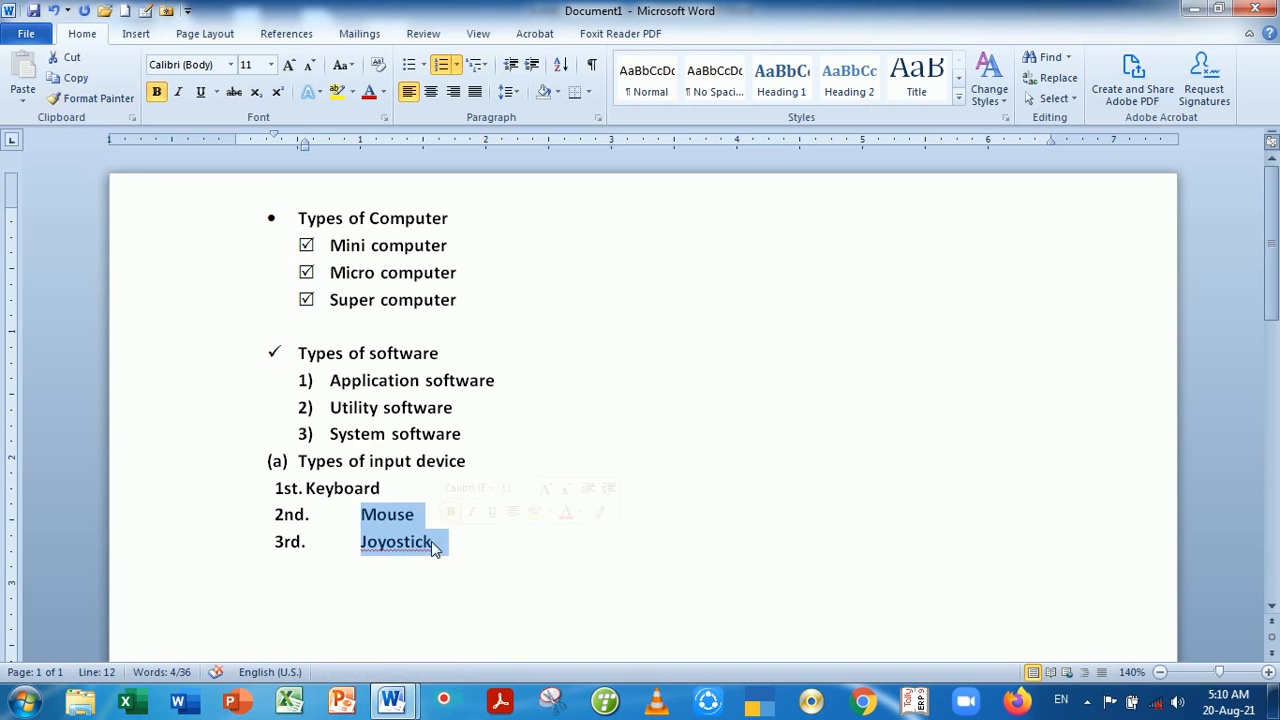
{"action": "left_click", "coordinate": [433, 542]}
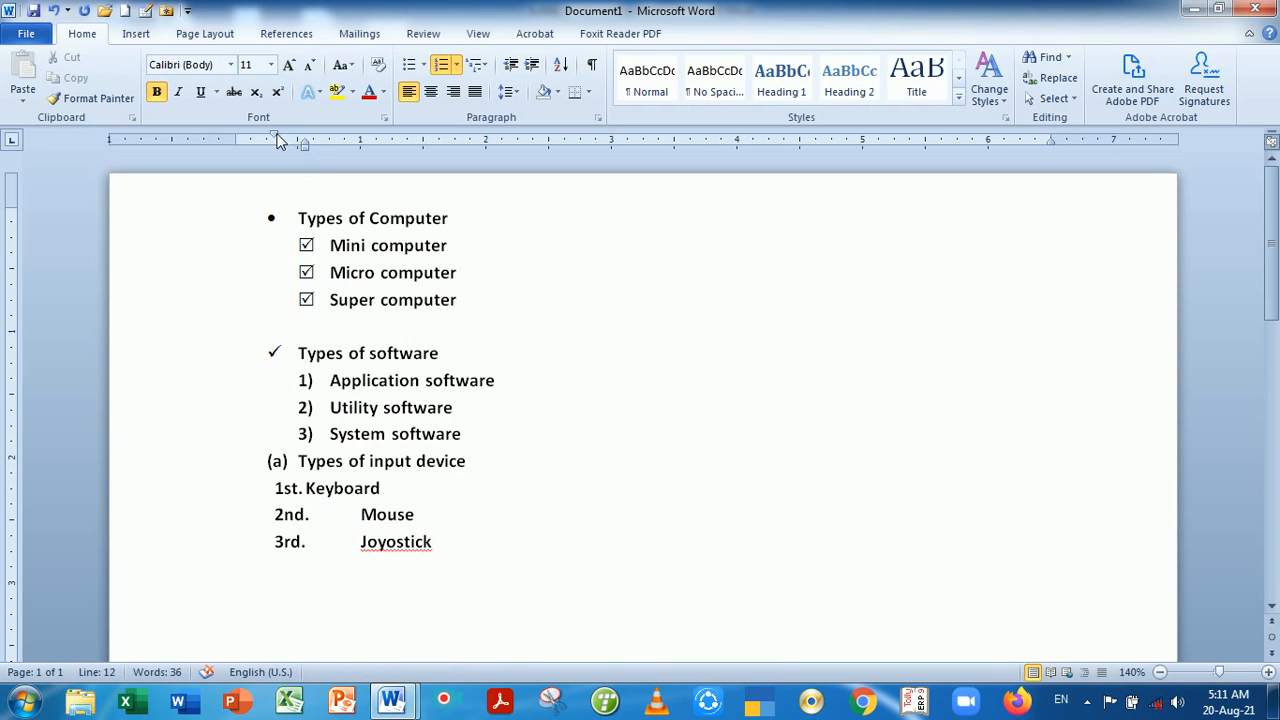
Try to align the Mouse item with the Keyboard item by adjusting its paragraph indents
{"action": "mouse_move", "coordinate": [303, 146]}
{"action": "left_mouse_down"}
{"action": "mouse_move", "coordinate": [280, 145]}
{"action": "mouse_move", "coordinate": [307, 143]}
{"action": "left_mouse_up"}
{"action": "left_click_drag", "start_coordinate": [361, 514], "coordinate": [425, 517]}
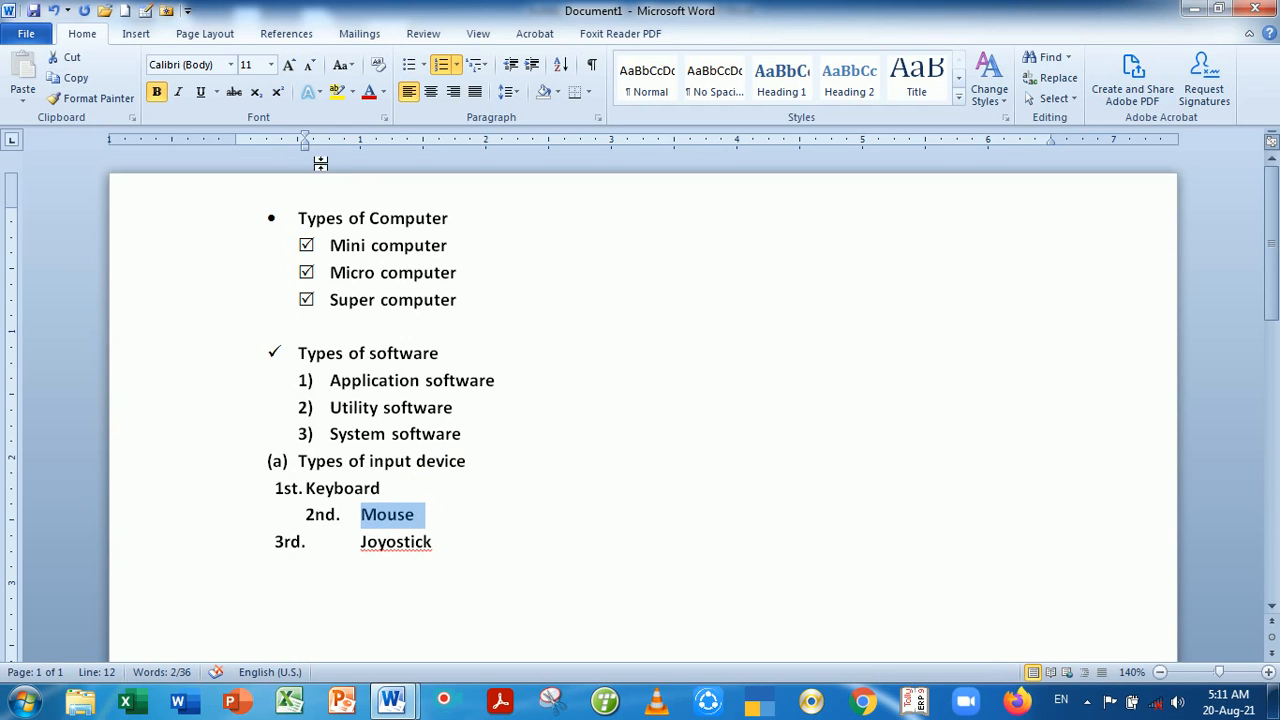
{"action": "left_click_drag", "start_coordinate": [307, 143], "coordinate": [262, 140]}
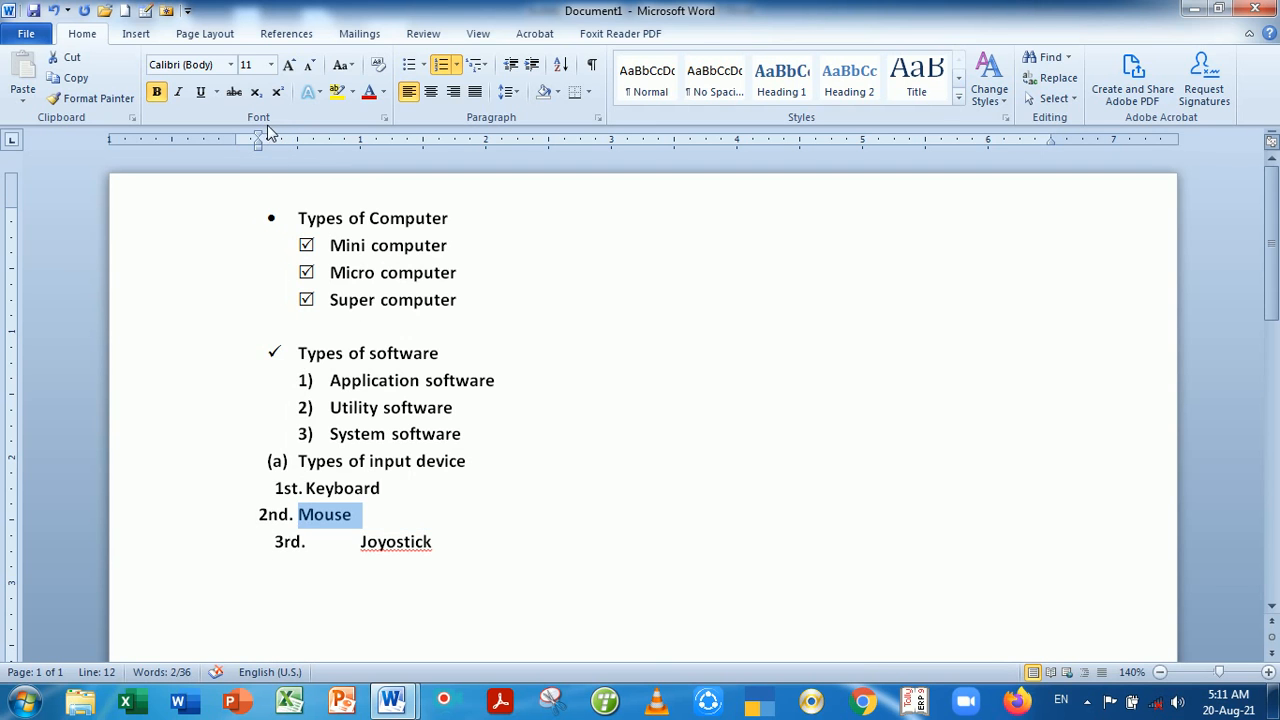
{"action": "left_click", "coordinate": [271, 516]}
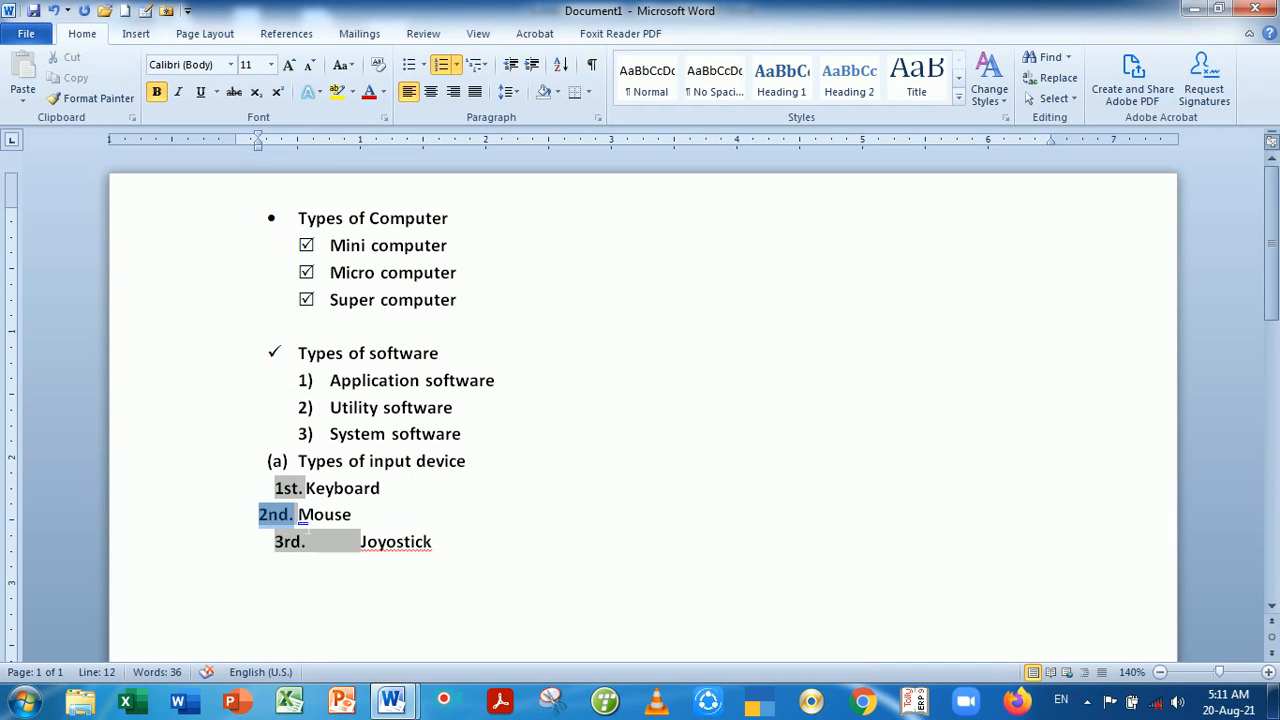
{"action": "left_click", "coordinate": [313, 514]}
{"action": "left_click", "coordinate": [276, 514]}
{"action": "left_click_drag", "start_coordinate": [256, 137], "coordinate": [265, 143]}
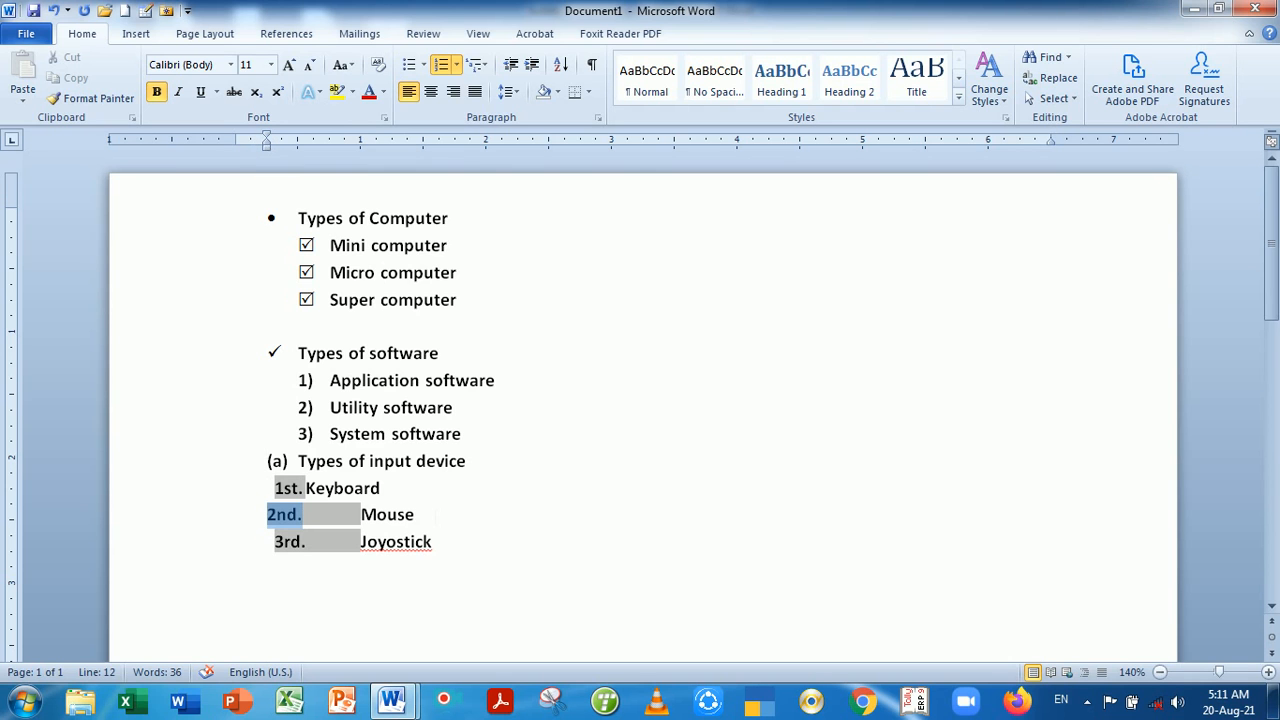
Undo the indent adjustments, the three input device entries and their 1st, 2nd, 3rd numbering
{"action": "left_click", "coordinate": [445, 525]}
{"action": "key", "text": "ctrl+z"}
{"action": "key", "text": "ctrl+z"}
{"action": "key", "text": "ctrl+z"}
{"action": "key", "text": "ctrl+z"}
{"action": "key", "text": "ctrl+z"}
{"action": "key", "text": "ctrl+z"}
{"action": "key", "text": "ctrl+z"}
{"action": "key", "text": "ctrl+z"}
{"action": "key", "text": "ctrl+z"}
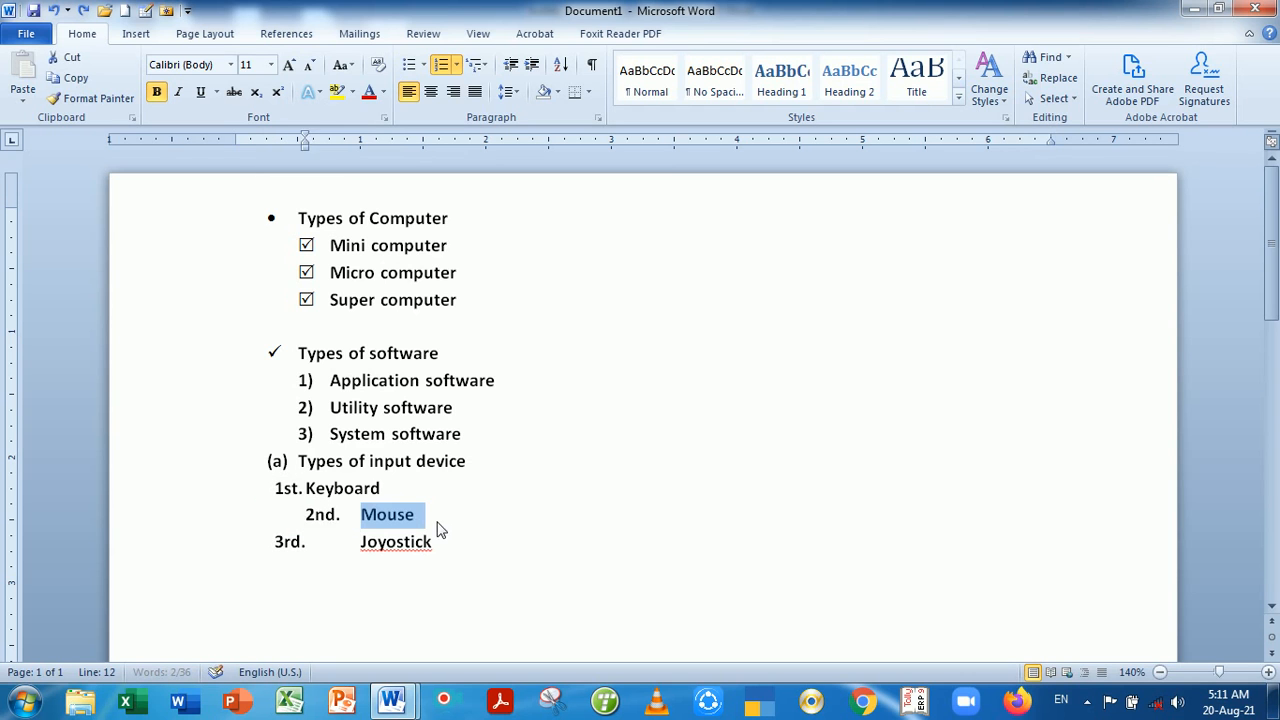
{"action": "key", "text": "ctrl+z"}
{"action": "key", "text": "ctrl+z"}
{"action": "key", "text": "ctrl+z"}
{"action": "key", "text": "ctrl+z"}
{"action": "key", "text": "ctrl+z"}
{"action": "key", "text": "ctrl+z"}
{"action": "key", "text": "ctrl+z"}
{"action": "key", "text": "ctrl+z"}
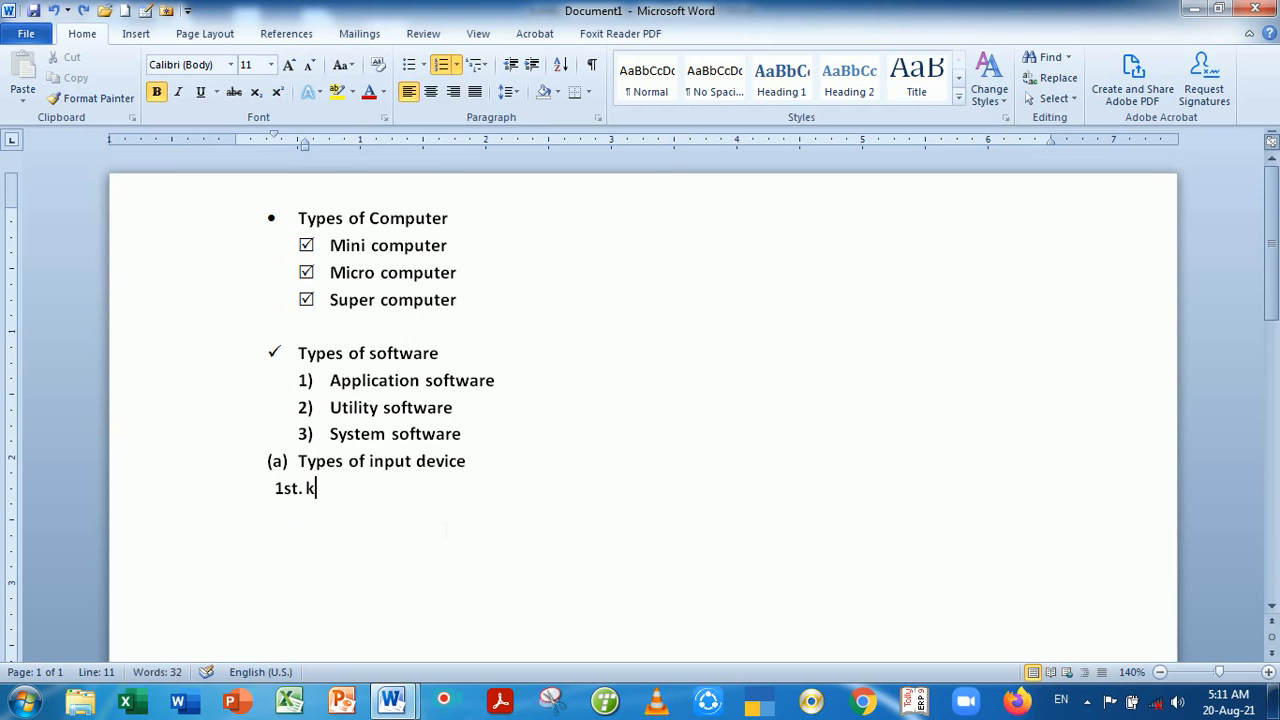
{"action": "key", "text": "ctrl+z"}
{"action": "key", "text": "ctrl+z"}
{"action": "key", "text": "ctrl+z"}
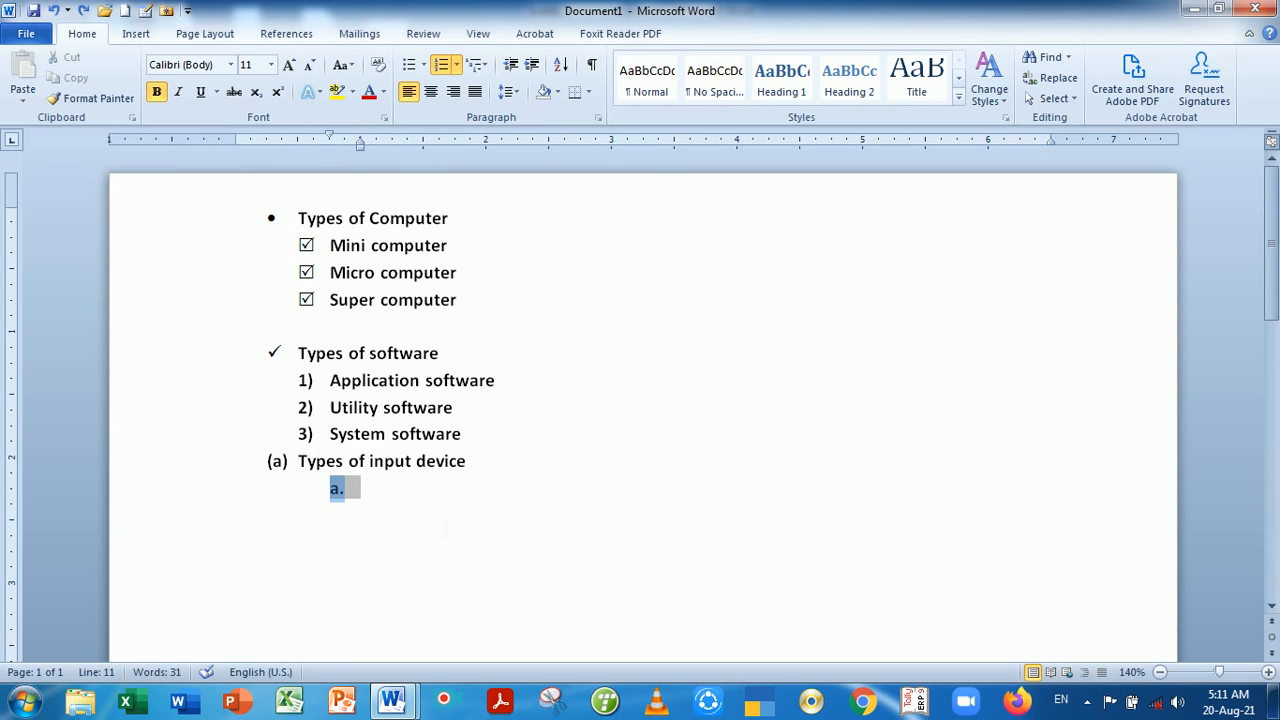
Undo the remaining lettering and indent of the line below "Types of input device" so that it starts at the page margin
{"action": "key", "text": "ctrl+z"}
{"action": "key", "text": "ctrl+z"}
{"action": "key", "text": "ctrl+z"}
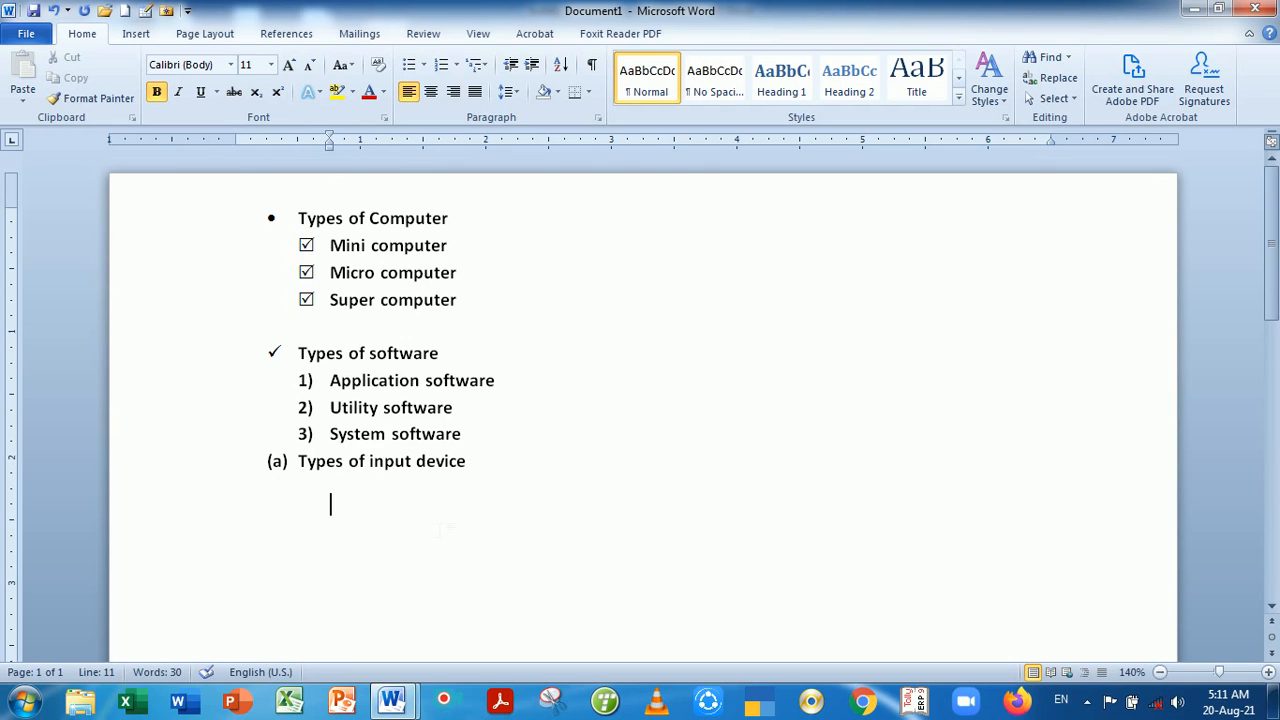
{"action": "key", "text": "ctrl+z"}
Preview the multilevel list formats in the list library, including the numbered headings and the 1., 1.1., 1.1.1. format
{"action": "left_click", "coordinate": [477, 64]}
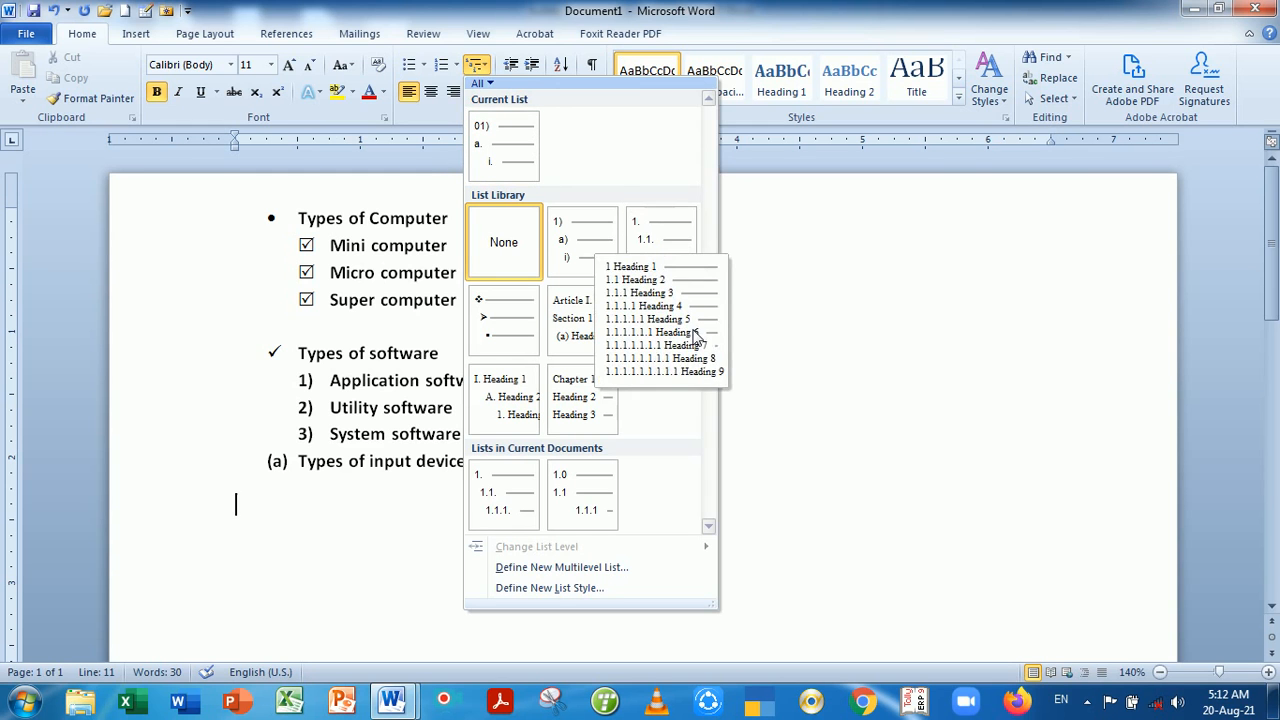
{"action": "mouse_move", "coordinate": [657, 335]}
{"action": "mouse_move", "coordinate": [656, 229]}
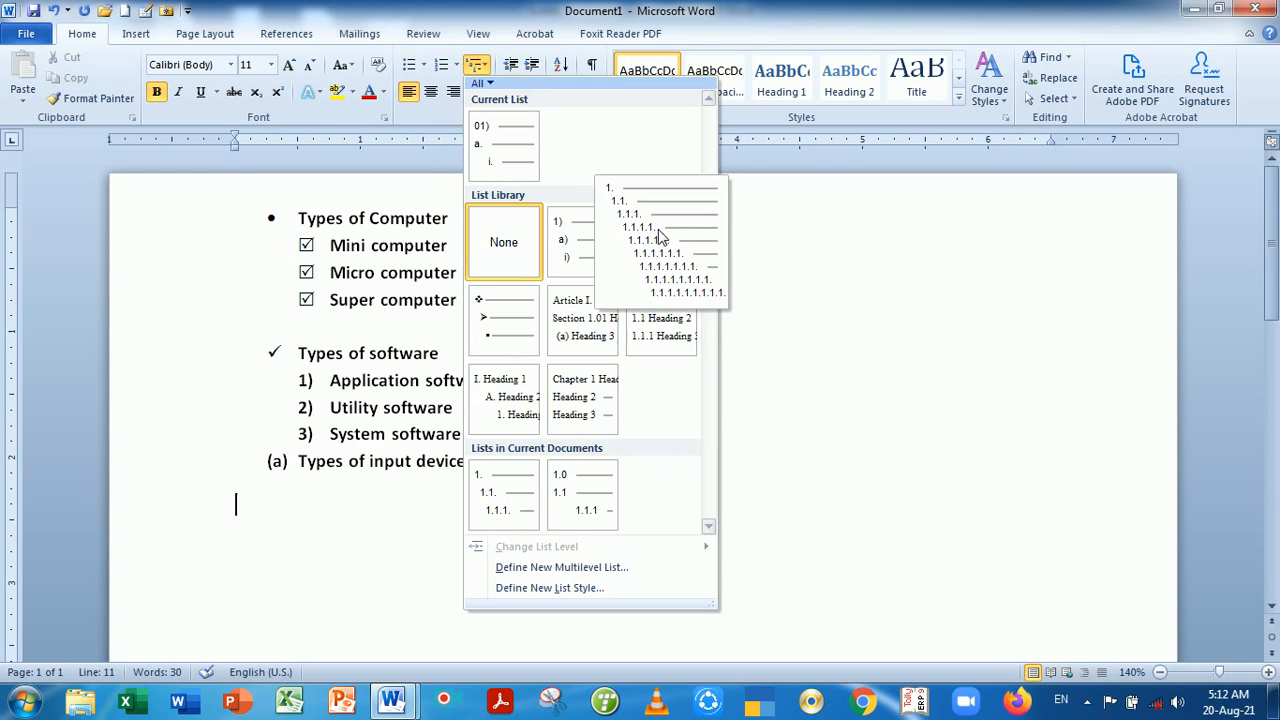
{"action": "left_click", "coordinate": [817, 418]}
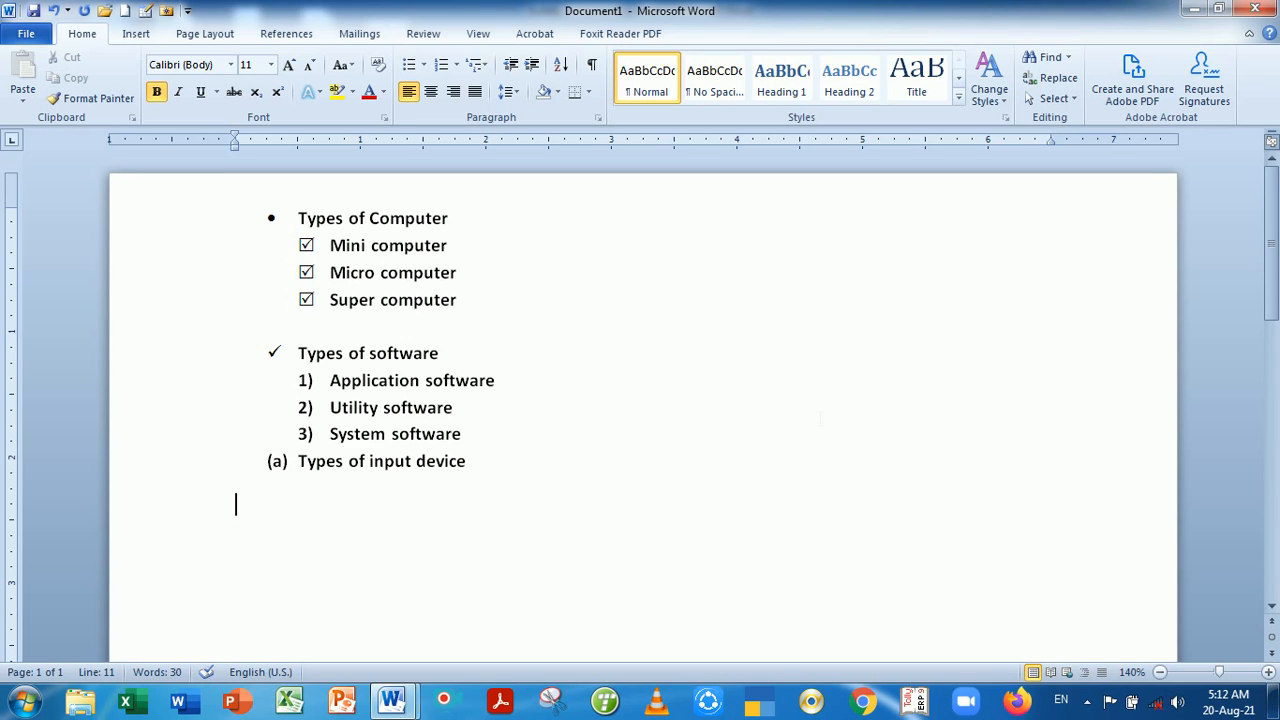
Enter "Introduction" on the line below "Types of input device", correcting its spelling with the suggested word
{"action": "type", "text": "In"}
{"action": "key", "text": "BackSpace"}
{"action": "type", "text": "ntor"}
{"action": "key", "text": "BackSpace"}
{"action": "key", "text": "BackSpace"}
{"action": "type", "text": "roudction"}
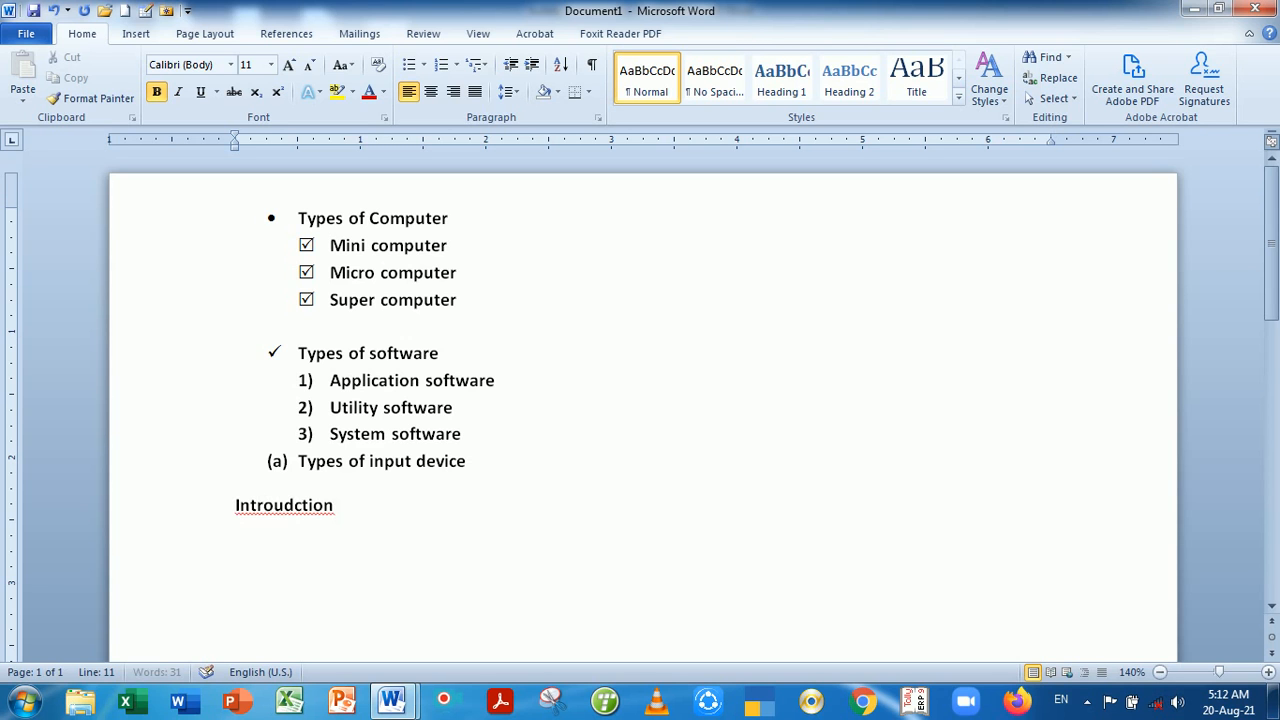
{"action": "key", "text": "BackSpace"}
{"action": "key", "text": "BackSpace"}
{"action": "key", "text": "BackSpace"}
{"action": "key", "text": "BackSpace"}
{"action": "key", "text": "BackSpace"}
{"action": "key", "text": "BackSpace"}
{"action": "key", "text": "BackSpace"}
{"action": "key", "text": "BackSpace"}
{"action": "type", "text": "cution"}
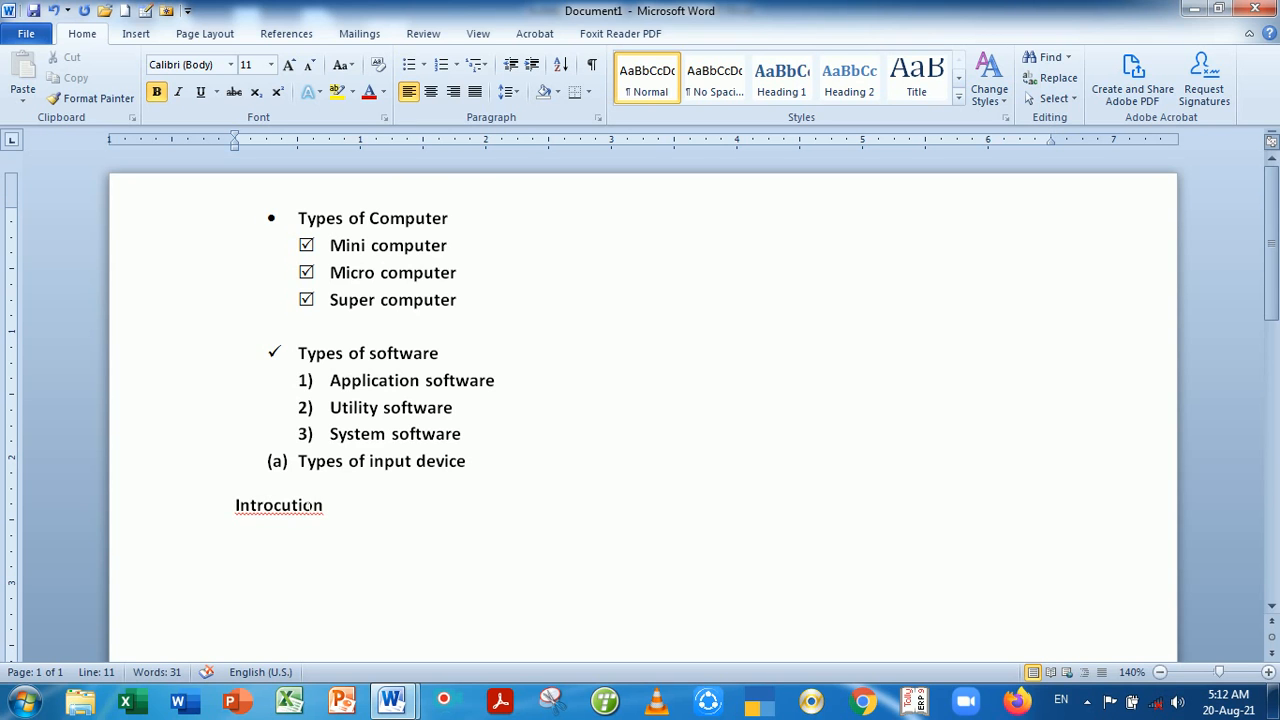
{"action": "right_click", "coordinate": [291, 505]}
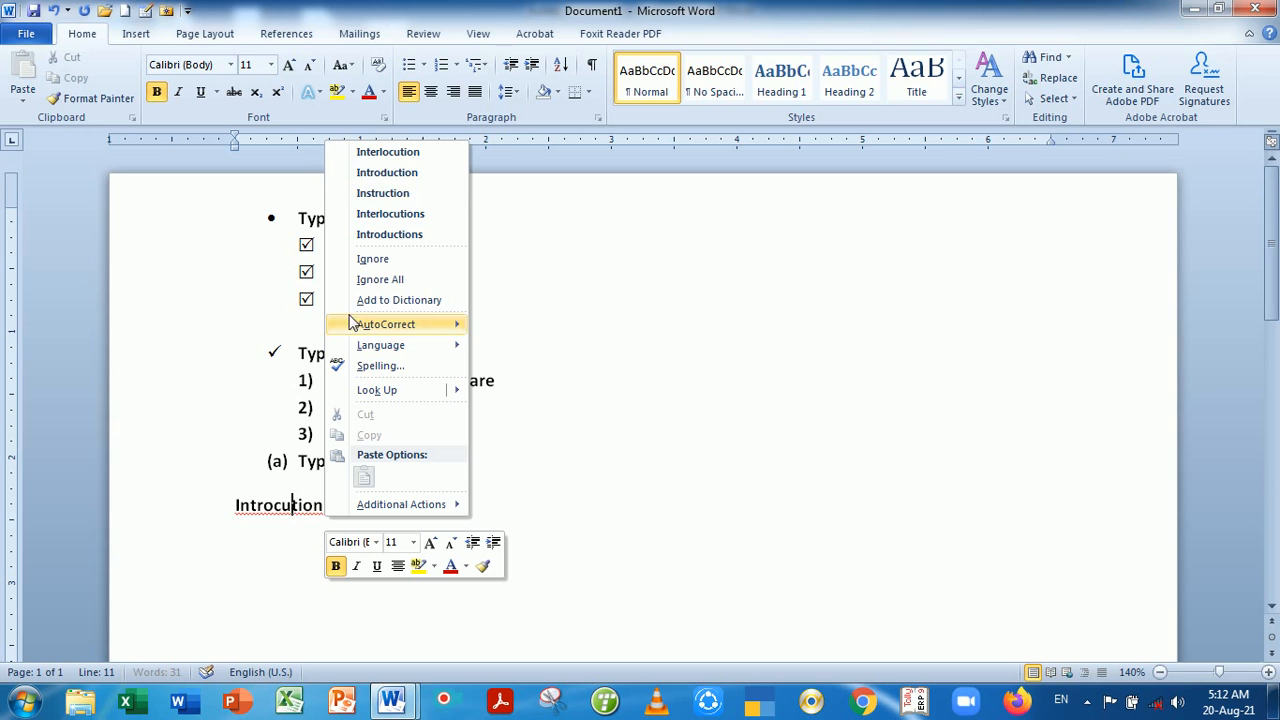
{"action": "left_click", "coordinate": [394, 174]}
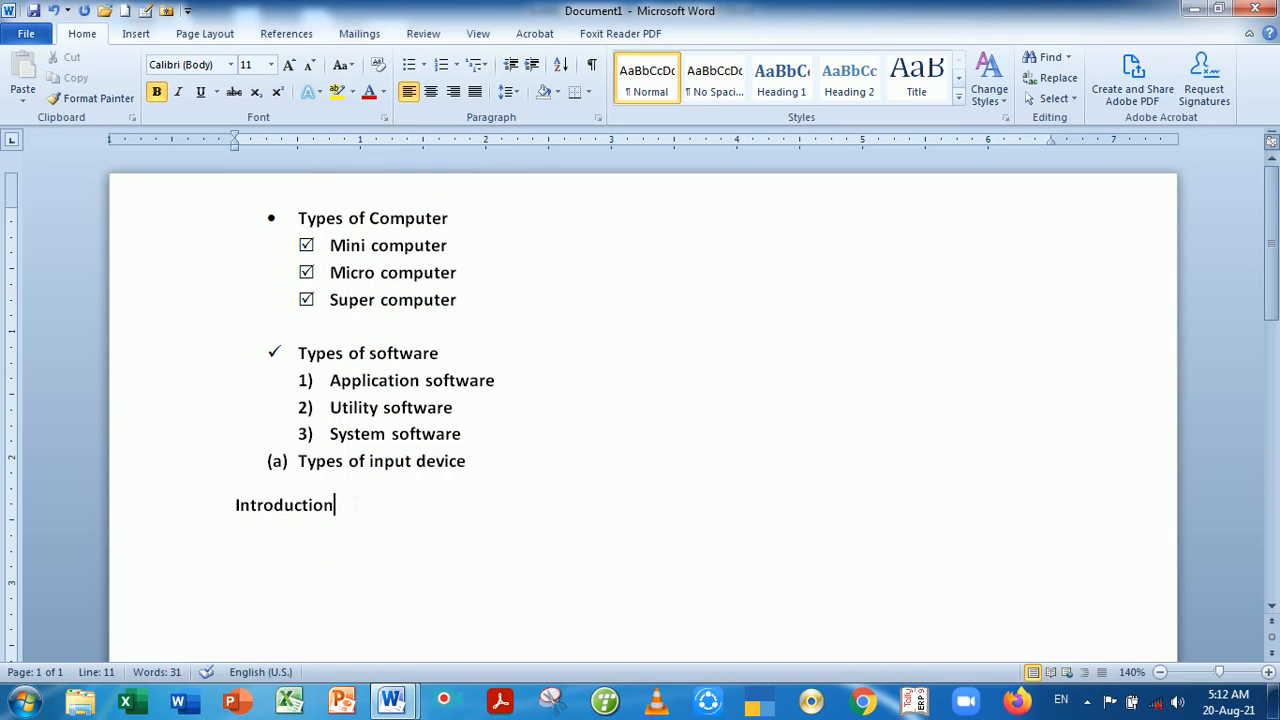
Complete the heading as "Introduction:-" and insert random sample paragraphs on the line below it with =rand()
{"action": "type", "text": ":-"}
{"action": "type", "text": "pane"}
{"action": "key", "text": "BackSpace"}
{"action": "key", "text": "BackSpace"}
{"action": "key", "text": "BackSpace"}
{"action": "key", "text": "BackSpace"}
{"action": "type", "text": "=rand()"}
{"action": "key", "text": "Return"}
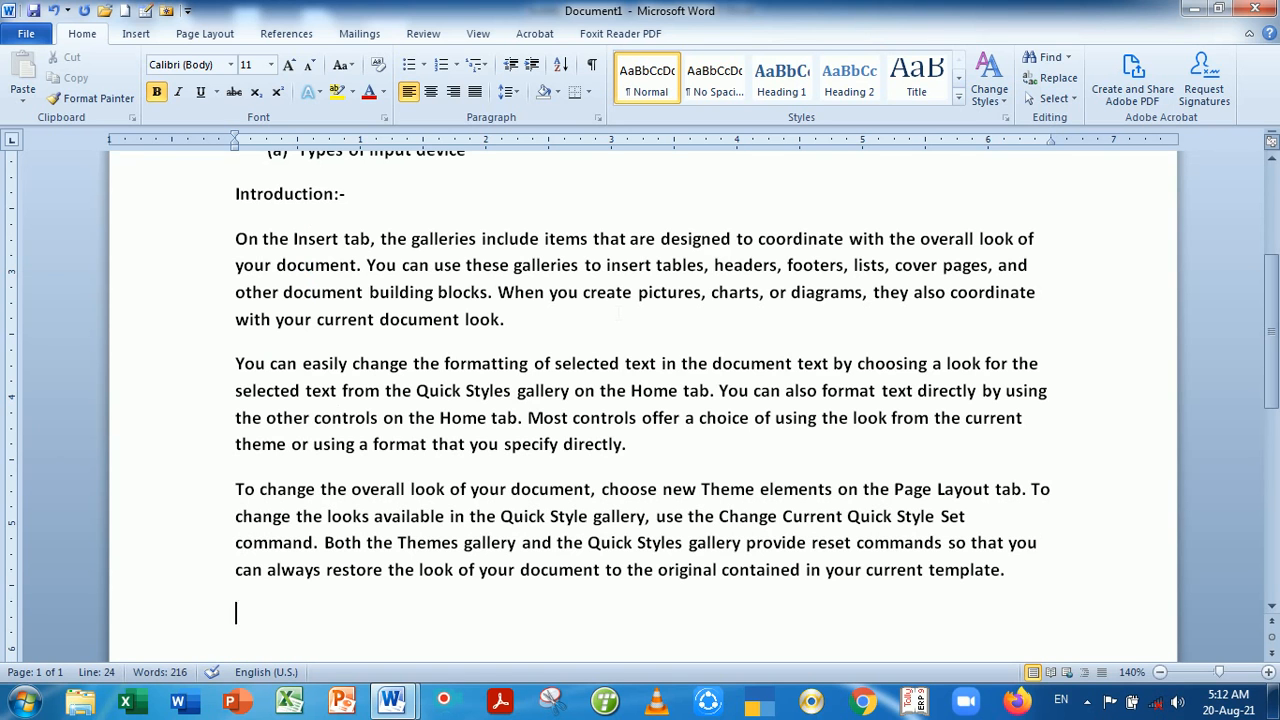
Look over the text from the sample paragraphs up to the computer list and back to the "Introduction:-" heading
{"action": "key", "text": "Up"}
{"action": "key", "text": "Up"}
{"action": "key", "text": "Up"}
{"action": "key", "text": "Up"}
{"action": "key", "text": "Up"}
{"action": "key", "text": "Up"}
{"action": "key", "text": "Up"}
{"action": "key", "text": "Up"}
{"action": "key", "text": "Up"}
{"action": "key", "text": "Up"}
{"action": "key", "text": "Up"}
{"action": "key", "text": "Up"}
{"action": "key", "text": "Up"}
{"action": "key", "text": "Up"}
{"action": "key", "text": "Up"}
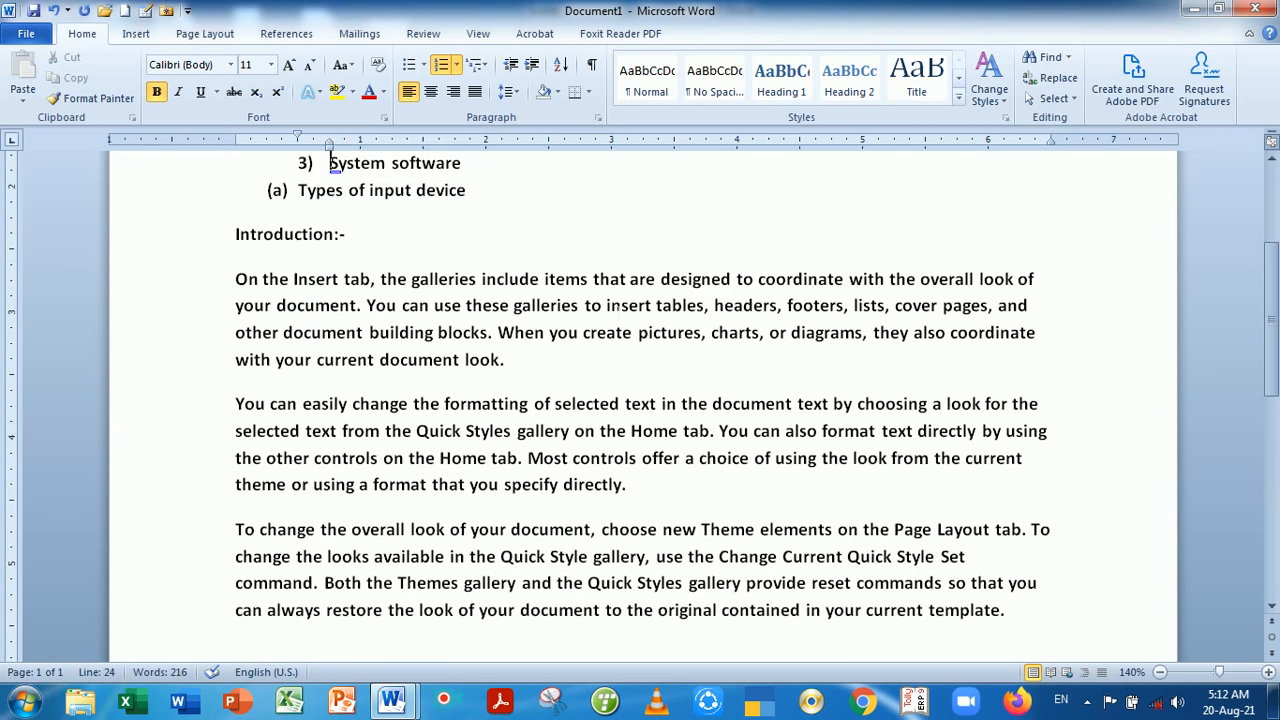
{"action": "key", "text": "Up"}
{"action": "key", "text": "Up"}
{"action": "key", "text": "Up"}
{"action": "key", "text": "Up"}
{"action": "key", "text": "Up"}
{"action": "key", "text": "Up"}
{"action": "key", "text": "Up"}
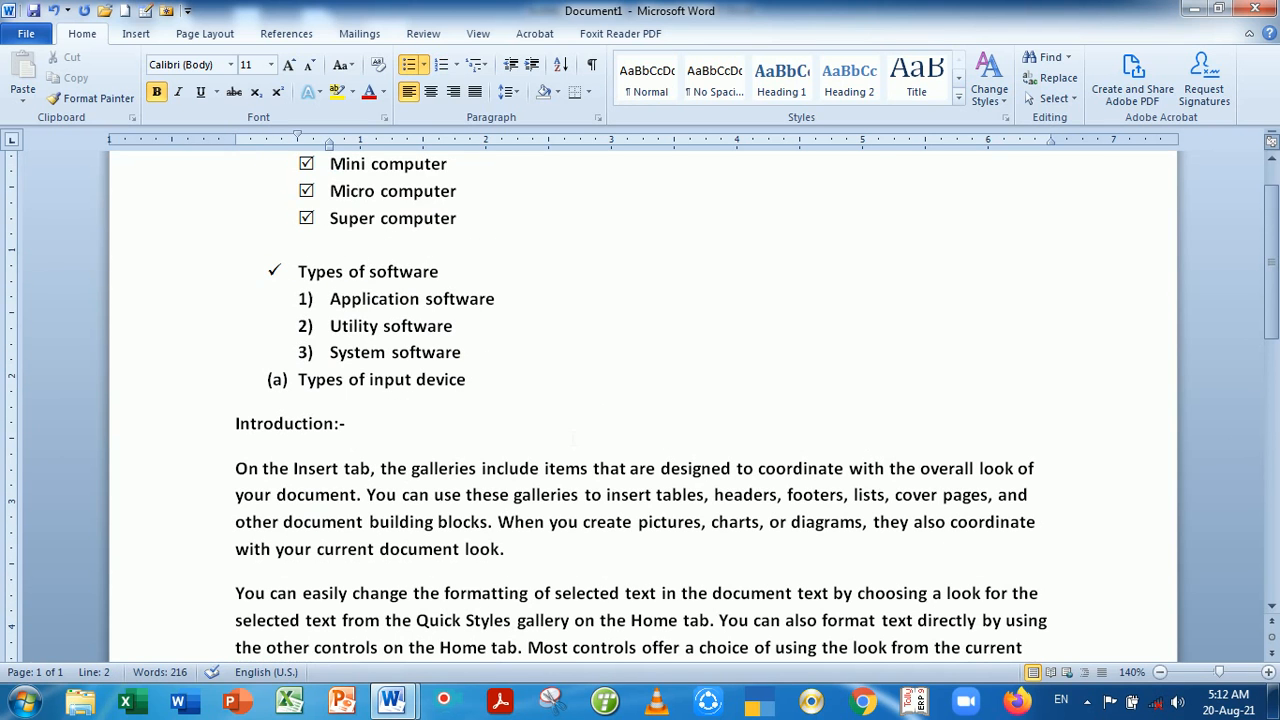
{"action": "key", "text": "Down"}
{"action": "key", "text": "Down"}
{"action": "key", "text": "Down"}
{"action": "key", "text": "Down"}
{"action": "key", "text": "Down"}
{"action": "key", "text": "Down"}
{"action": "key", "text": "Down"}
{"action": "key", "text": "Down"}
{"action": "key", "text": "Down"}
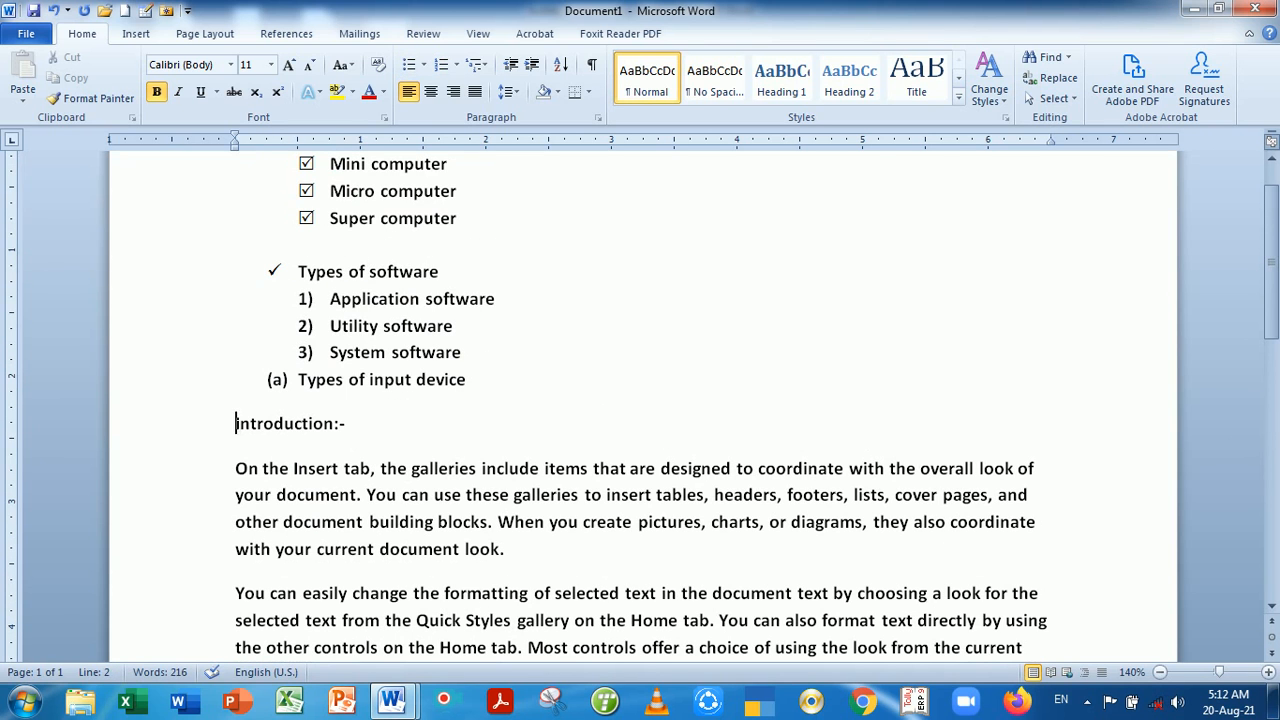
Remove the full stop ending the first sample paragraph and leave one blank line before the second paragraph
{"action": "left_click", "coordinate": [536, 562]}
{"action": "key", "text": "Return"}
{"action": "key", "text": "Return"}
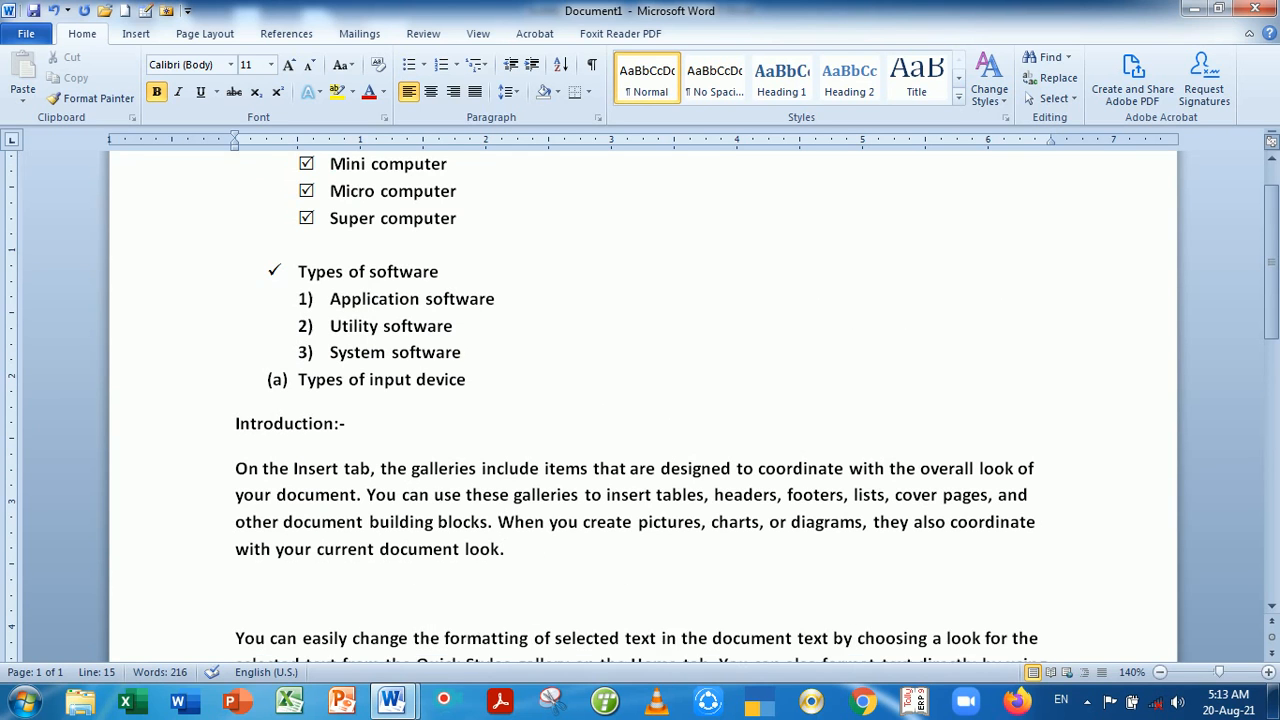
{"action": "key", "text": "BackSpace"}
{"action": "key", "text": "BackSpace"}
{"action": "key", "text": "BackSpace"}
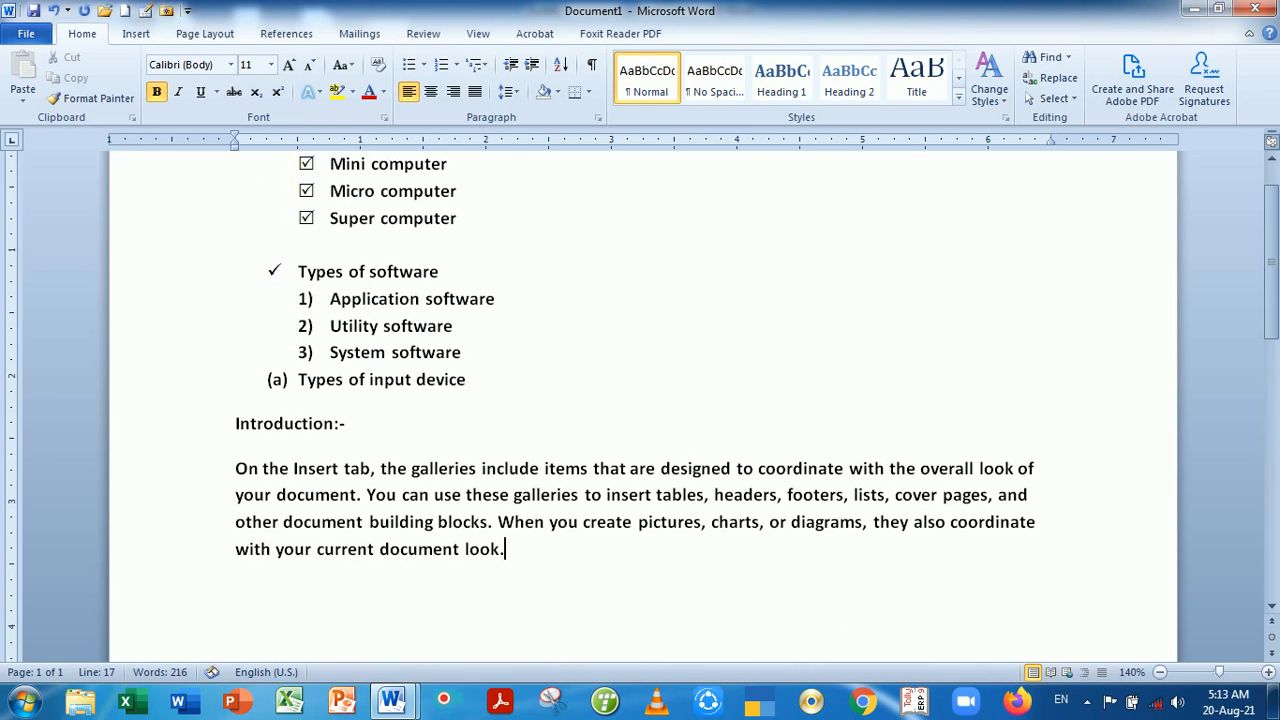
{"action": "key", "text": "Delete"}
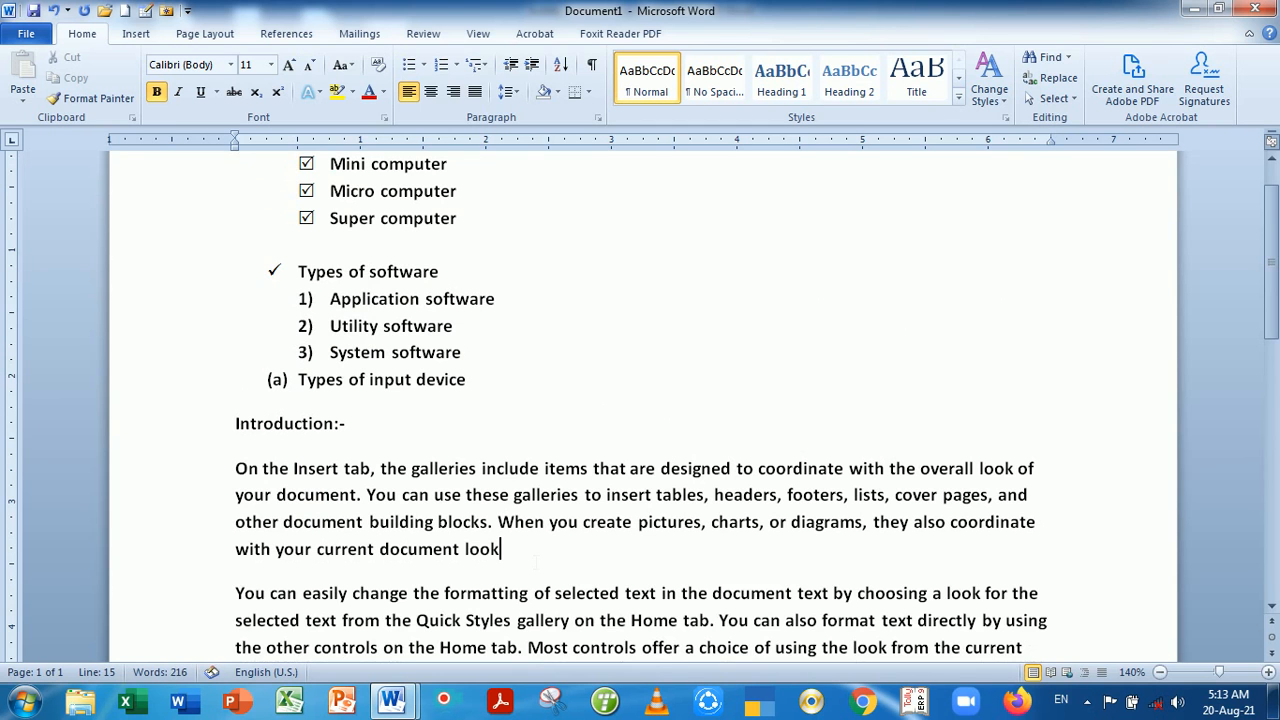
{"action": "key", "text": "Return"}
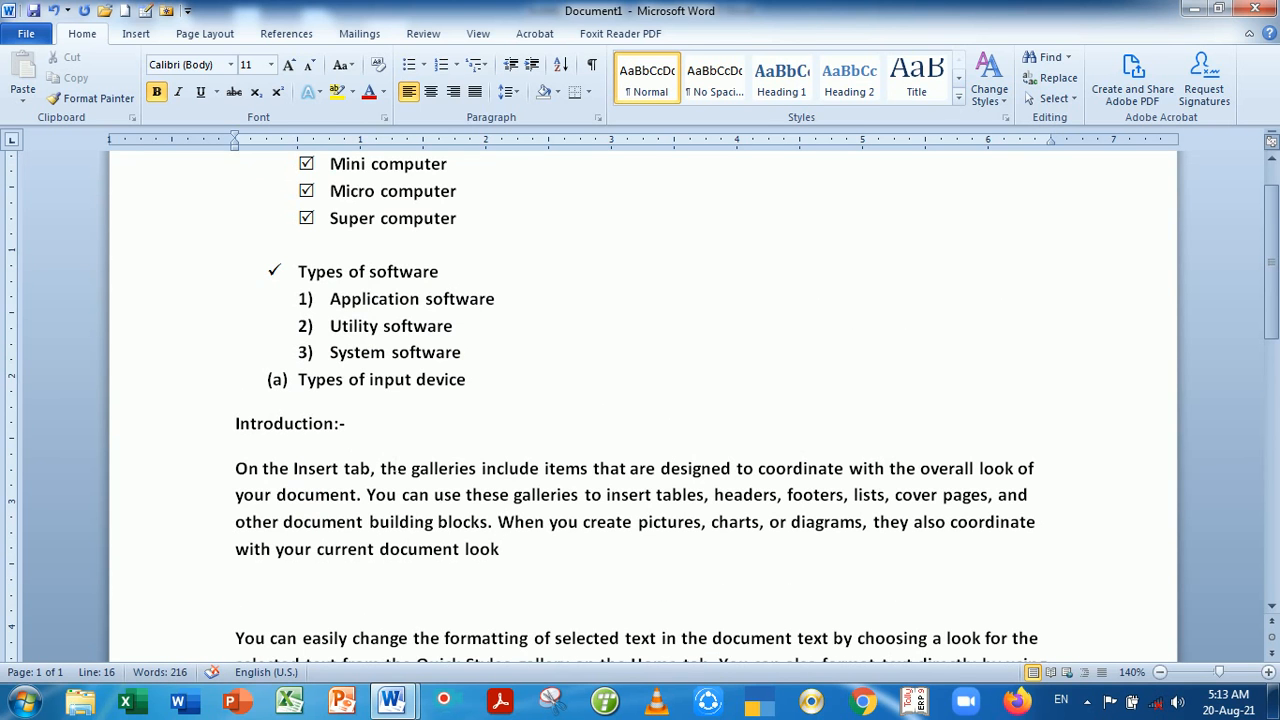
Apply the 1., 1.1., 1.1.1. multilevel list format to "Introduction:-" and insert an unnumbered blank line above it
{"action": "left_click", "coordinate": [238, 424]}
{"action": "left_click", "coordinate": [477, 64]}
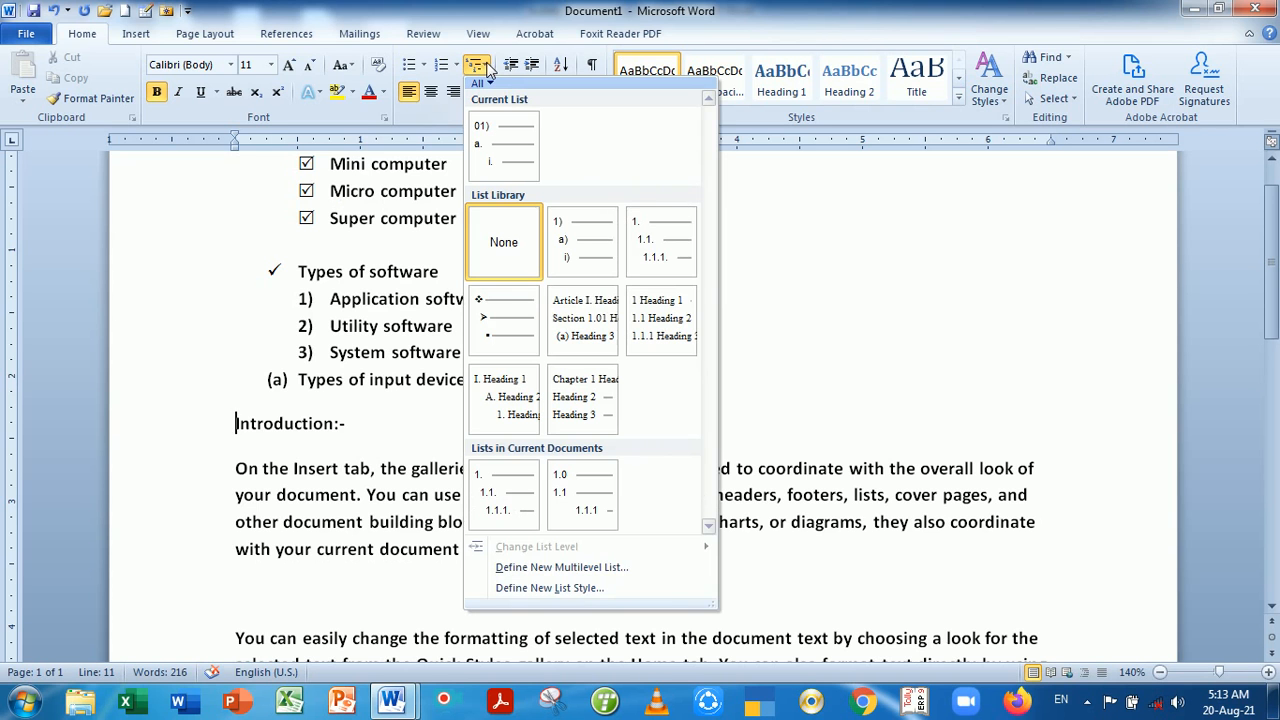
{"action": "left_click", "coordinate": [656, 244]}
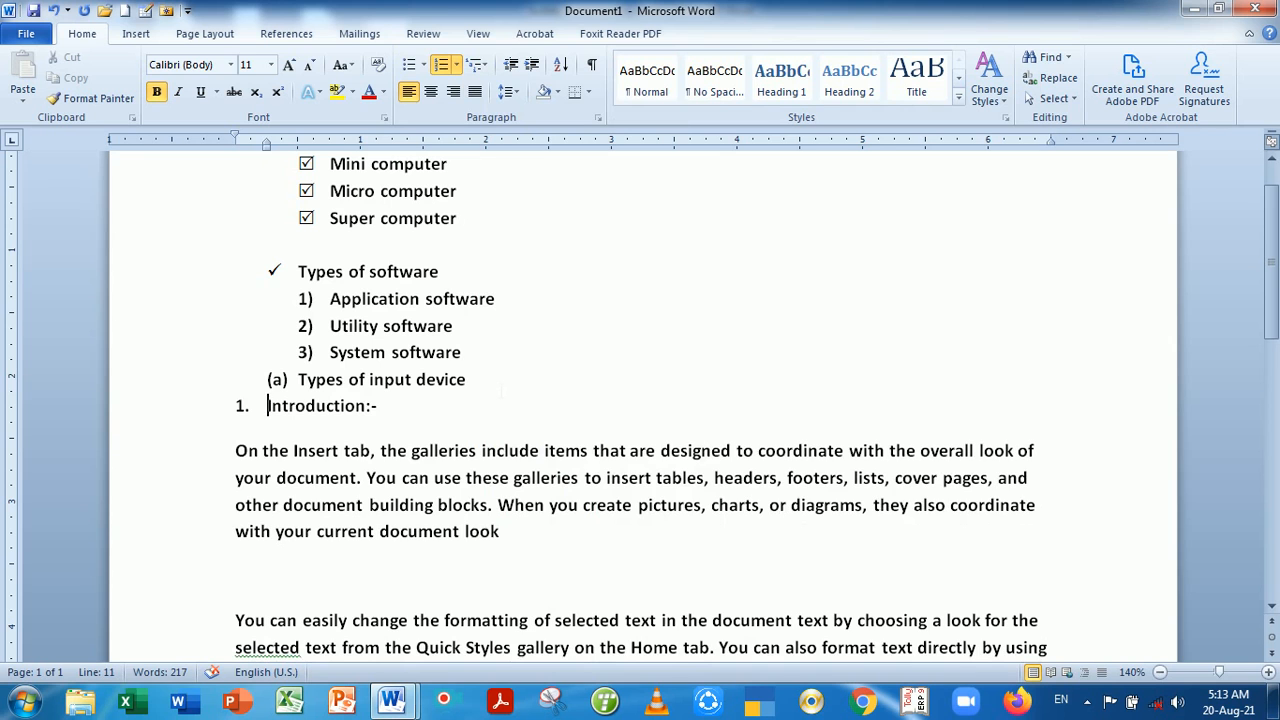
{"action": "key", "text": "Left"}
{"action": "key", "text": "Return"}
{"action": "key", "text": "Return"}
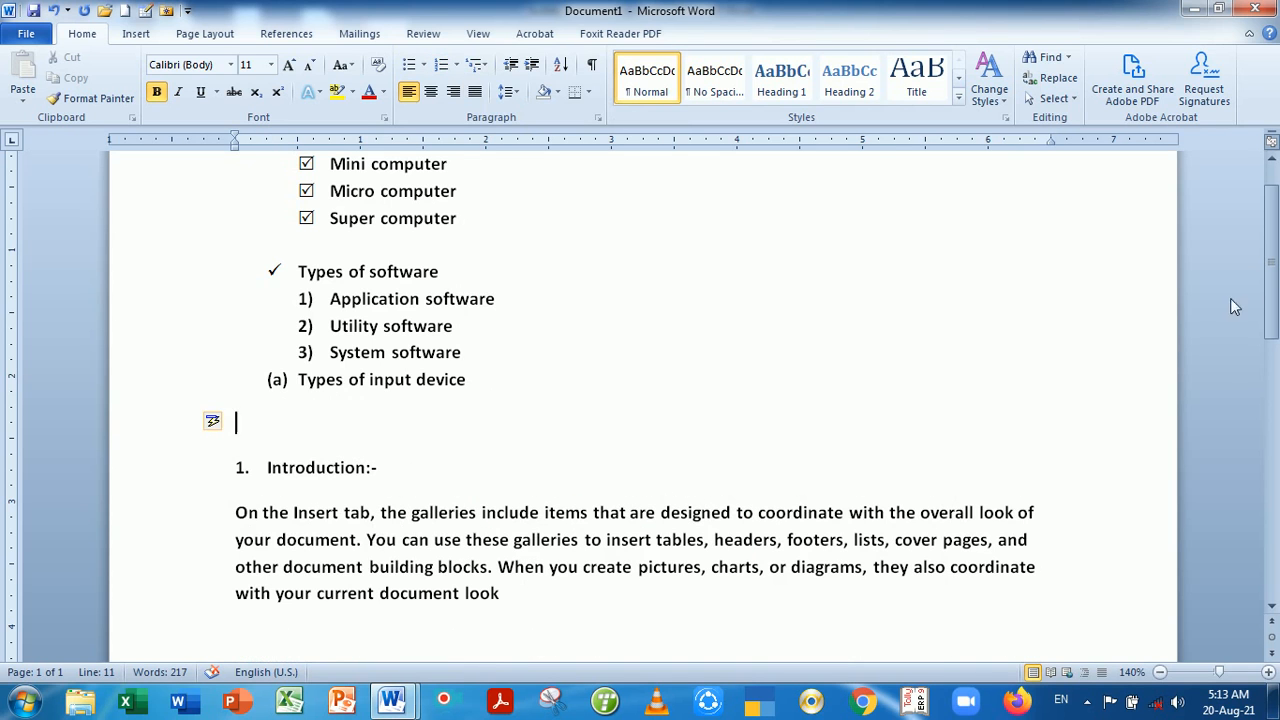
Enlarge the word "Introduction" in the numbered heading to 13 pt, keeping it bold
{"action": "left_click_drag", "start_coordinate": [1273, 250], "coordinate": [1273, 279]}
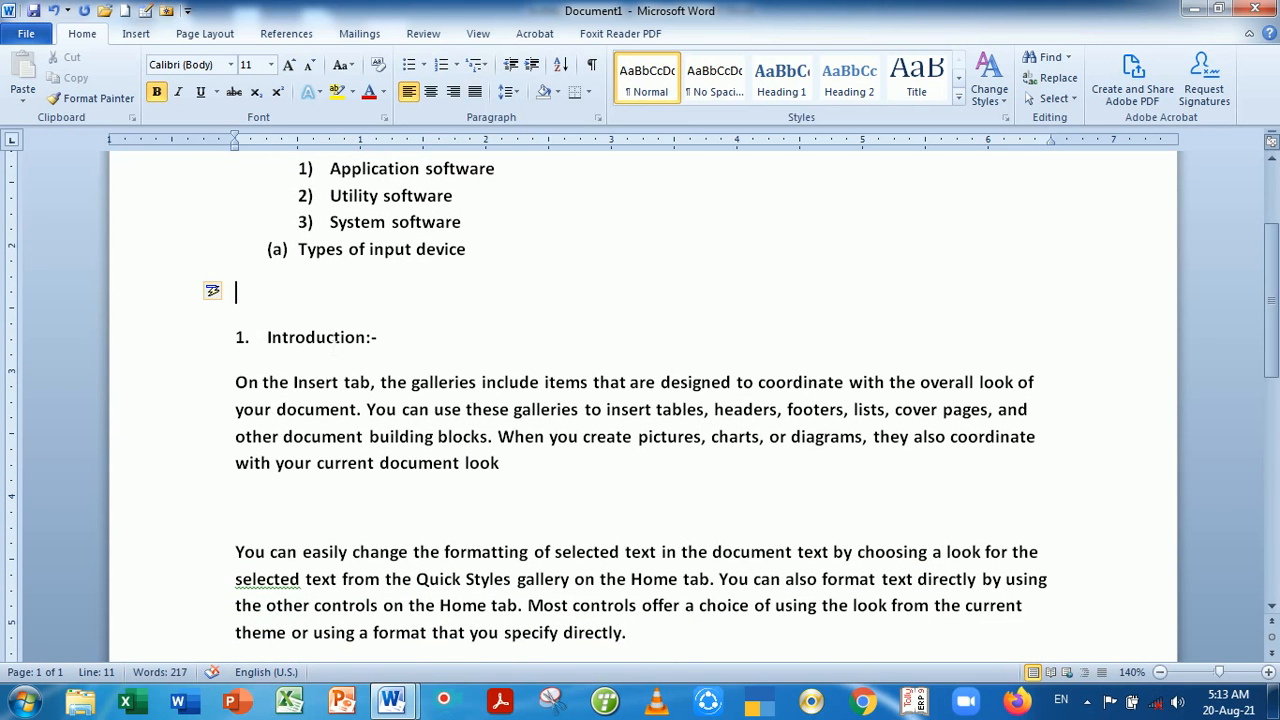
{"action": "double_click", "coordinate": [324, 339]}
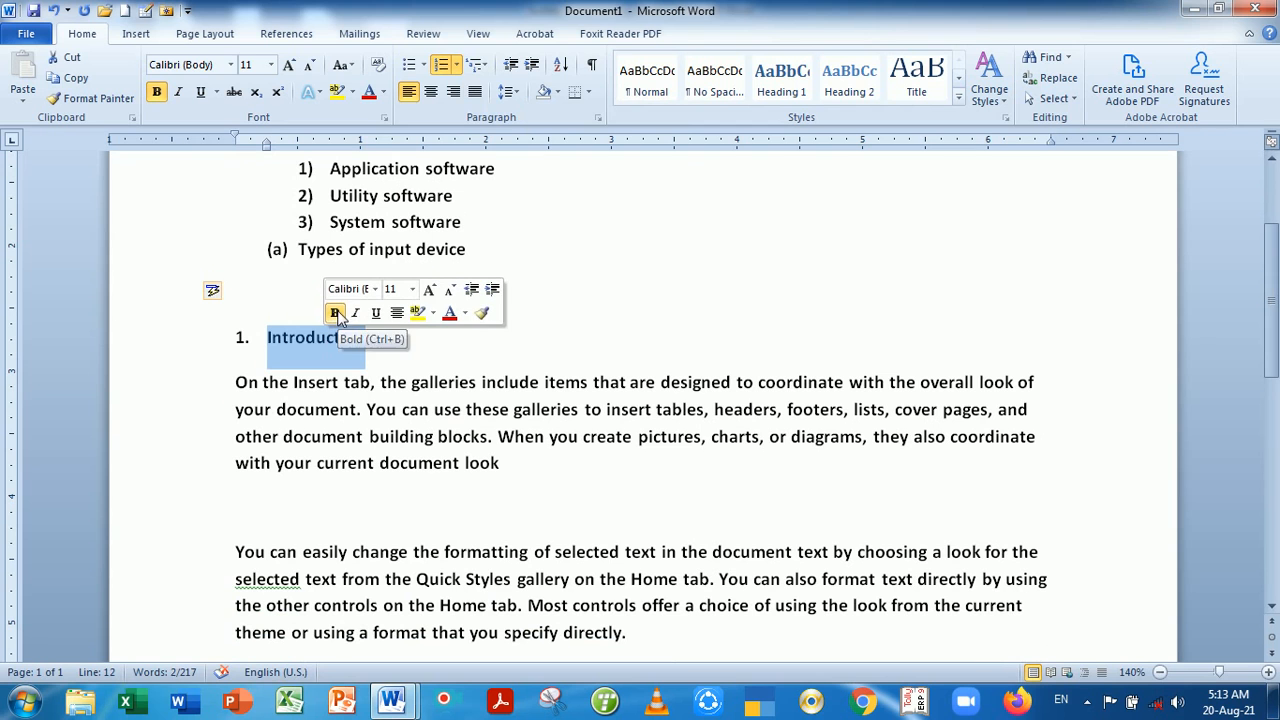
{"action": "left_click", "coordinate": [336, 313]}
{"action": "left_click", "coordinate": [336, 313]}
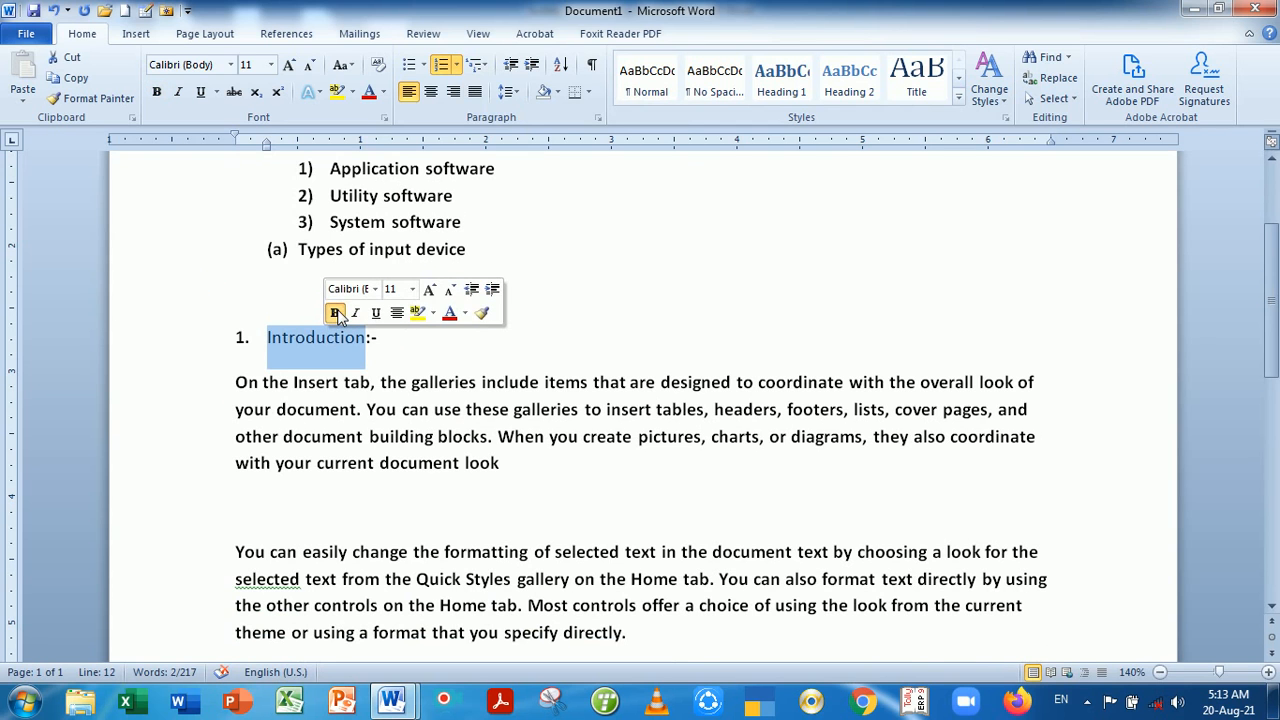
{"action": "key", "text": "ctrl+bracketright"}
{"action": "key", "text": "ctrl+bracketright"}
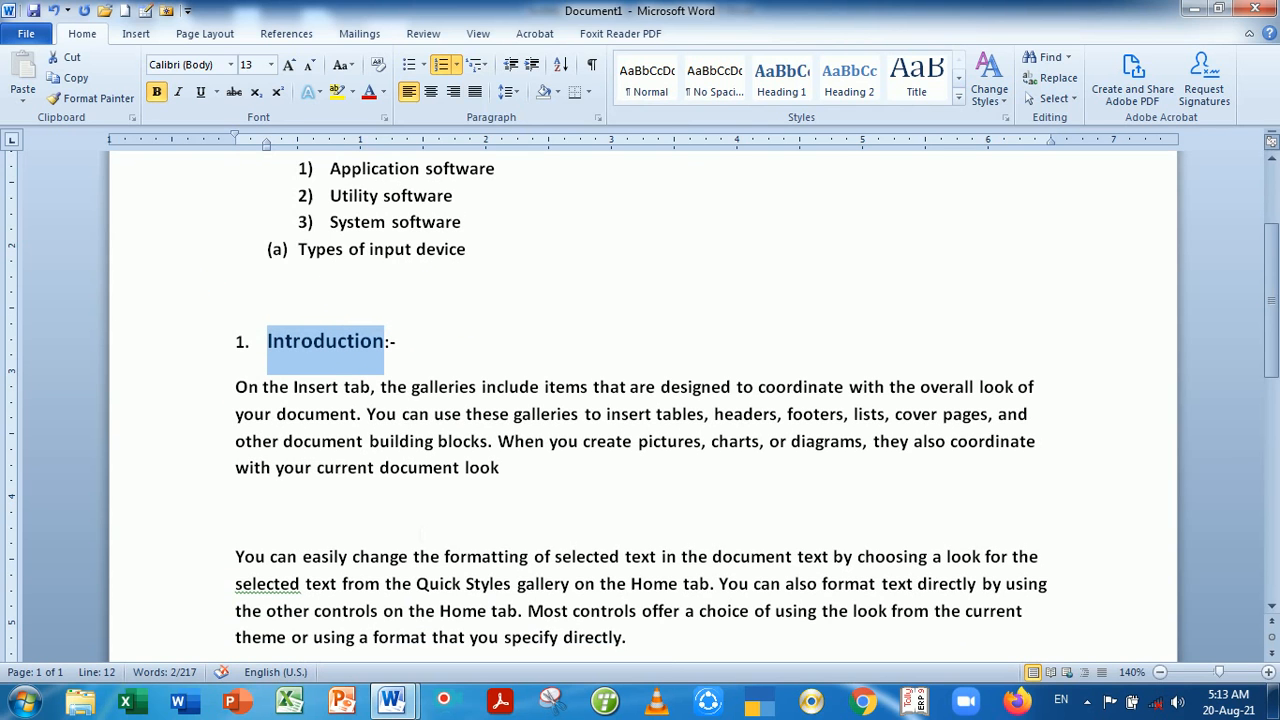
Enter "1.0 History of computer" as an automatically numbered heading above the second sample paragraph, and remove the extra numbered line
{"action": "left_click", "coordinate": [254, 515]}
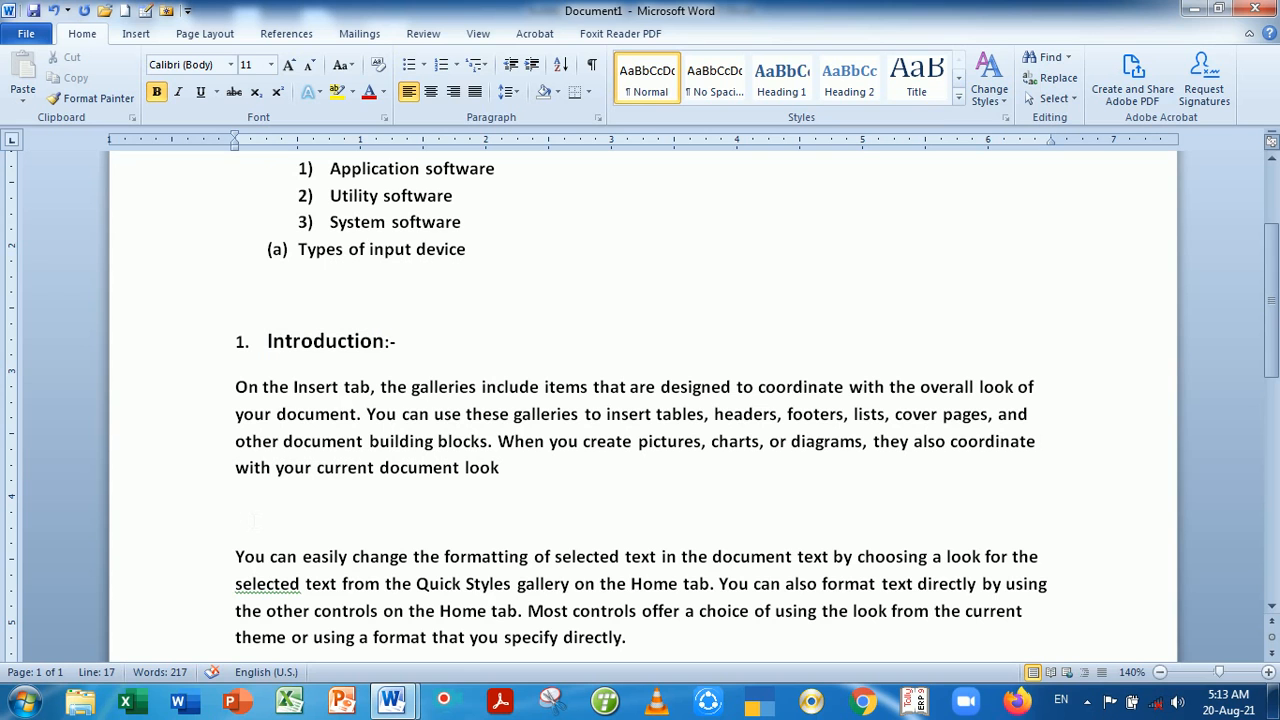
{"action": "type", "text": "1.0 His"}
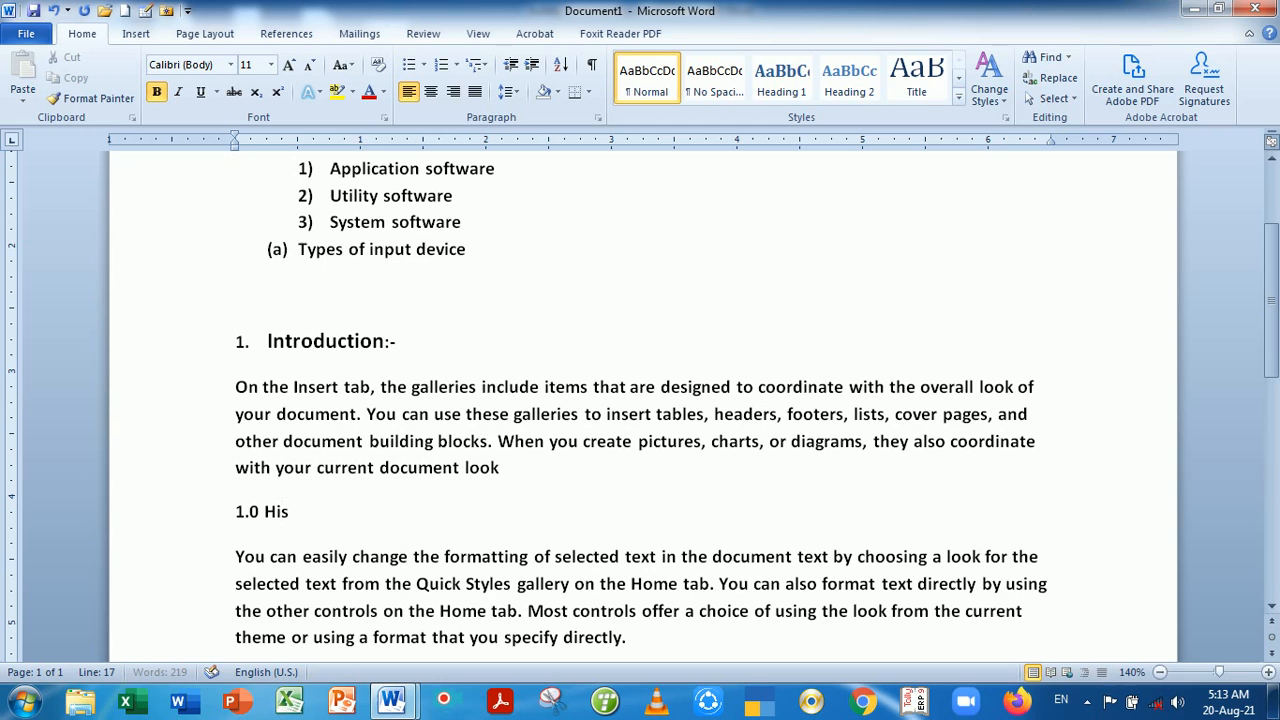
{"action": "type", "text": "tory oc"}
{"action": "key", "text": "BackSpace"}
{"action": "type", "text": "f o"}
{"action": "key", "text": "BackSpace"}
{"action": "type", "text": "computer"}
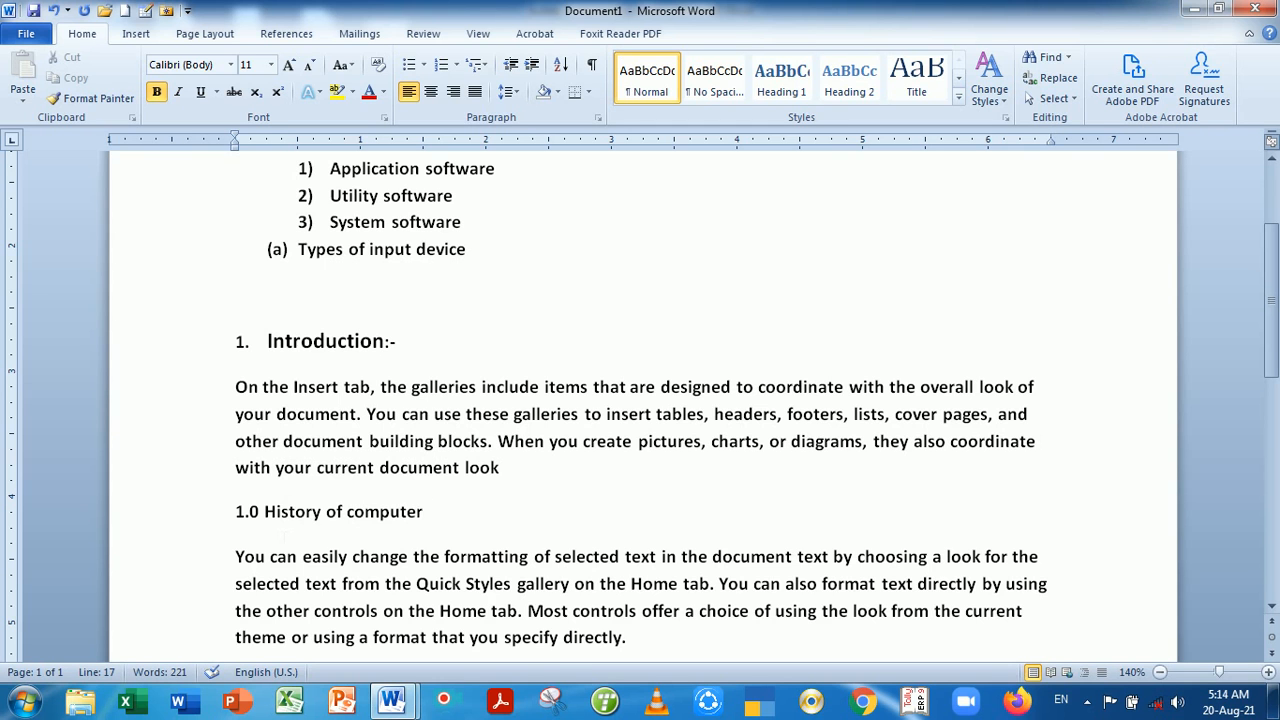
{"action": "key", "text": "Return"}
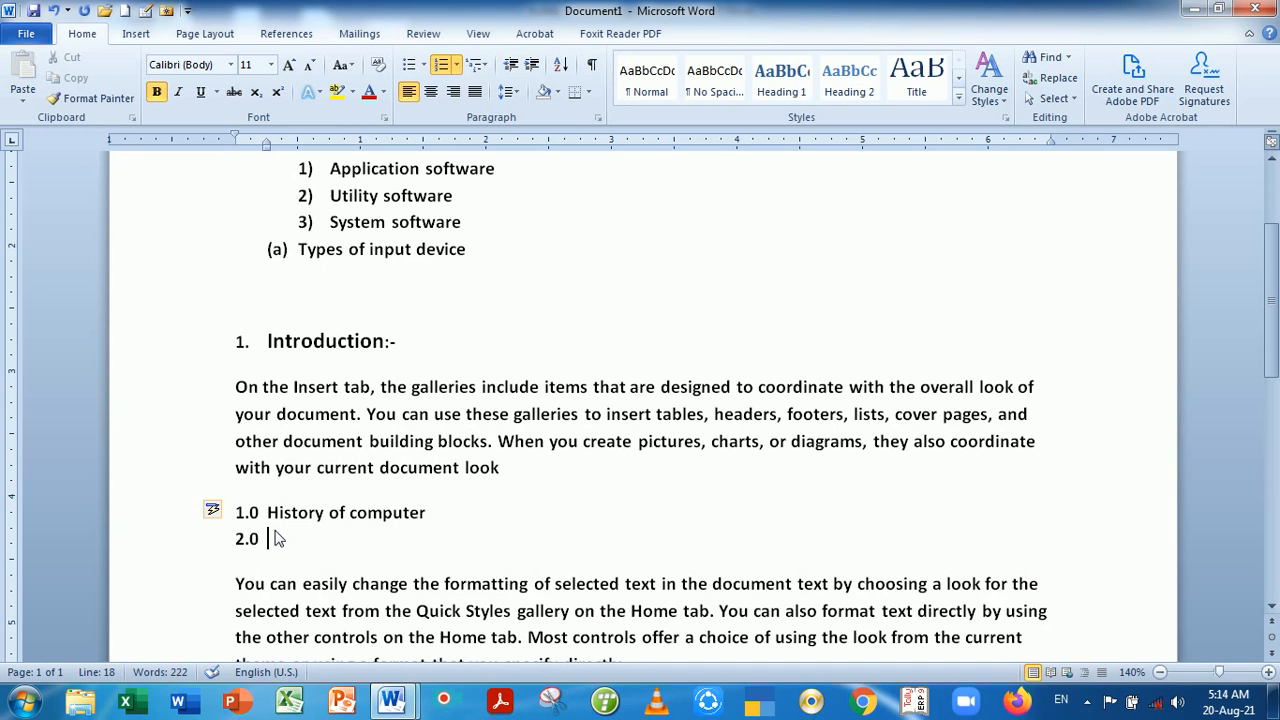
{"action": "key", "text": "BackSpace"}
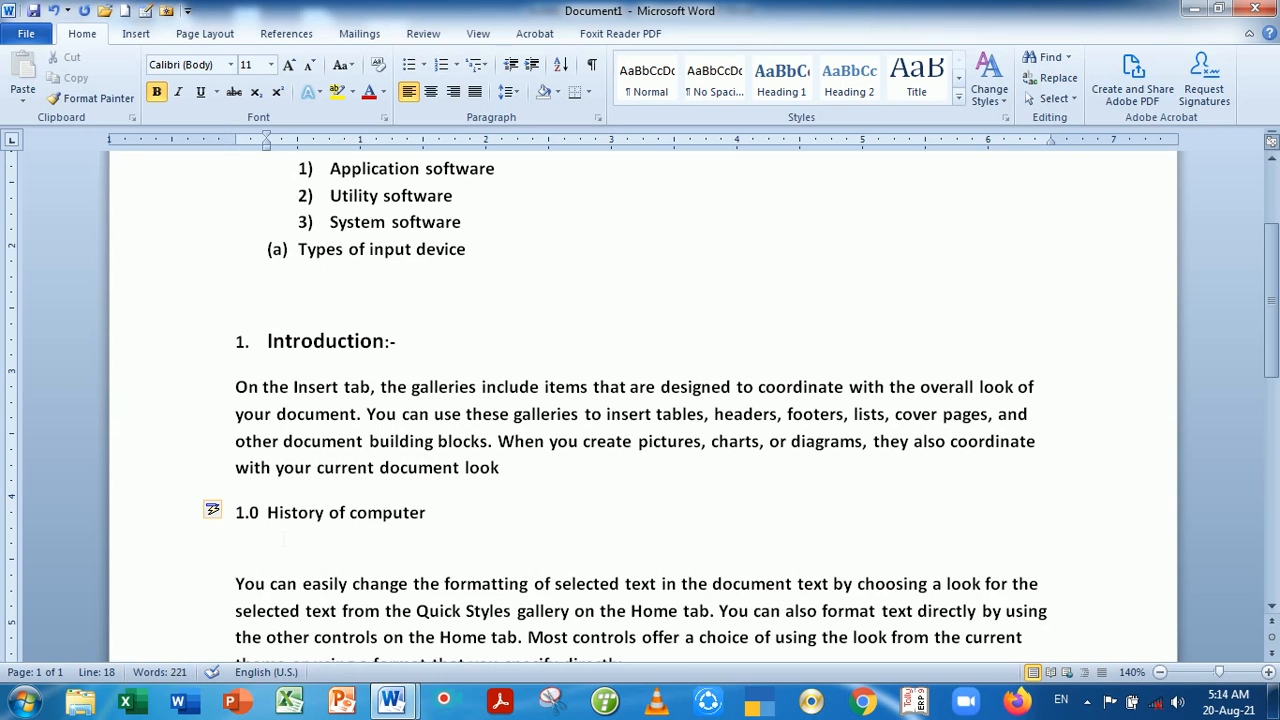
{"action": "key", "text": "Delete"}
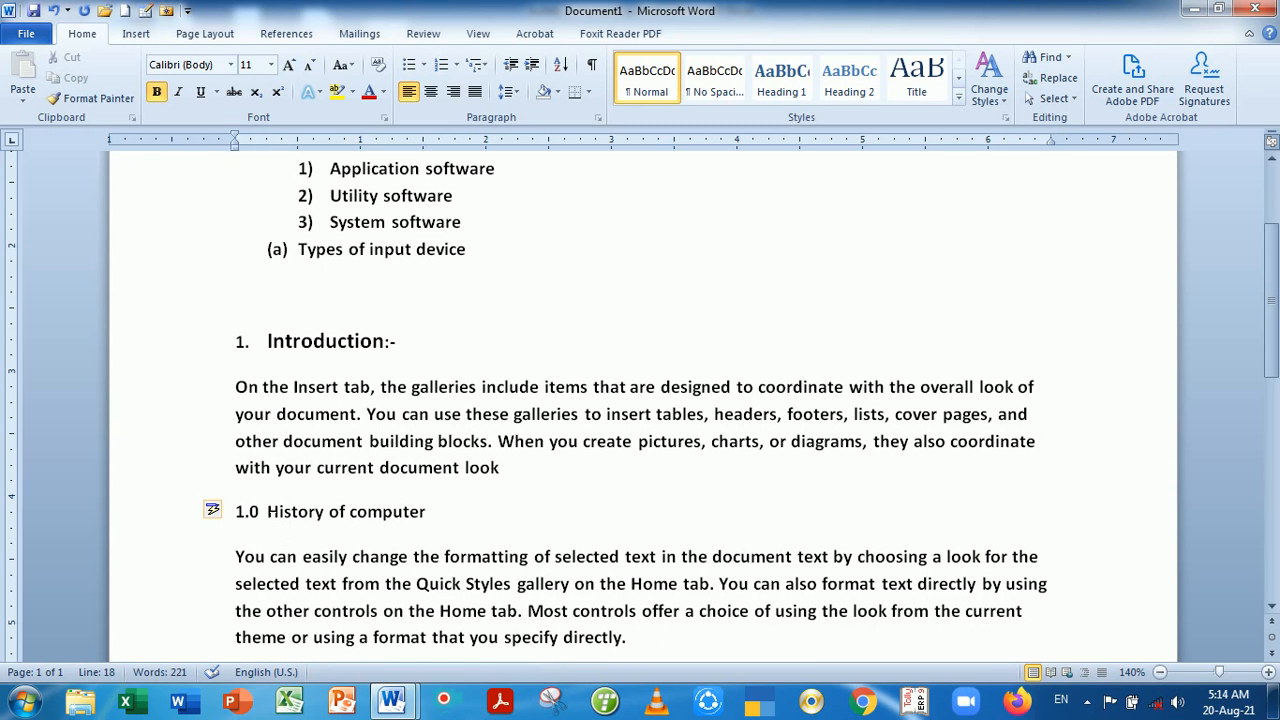
{"action": "left_click", "coordinate": [253, 511]}
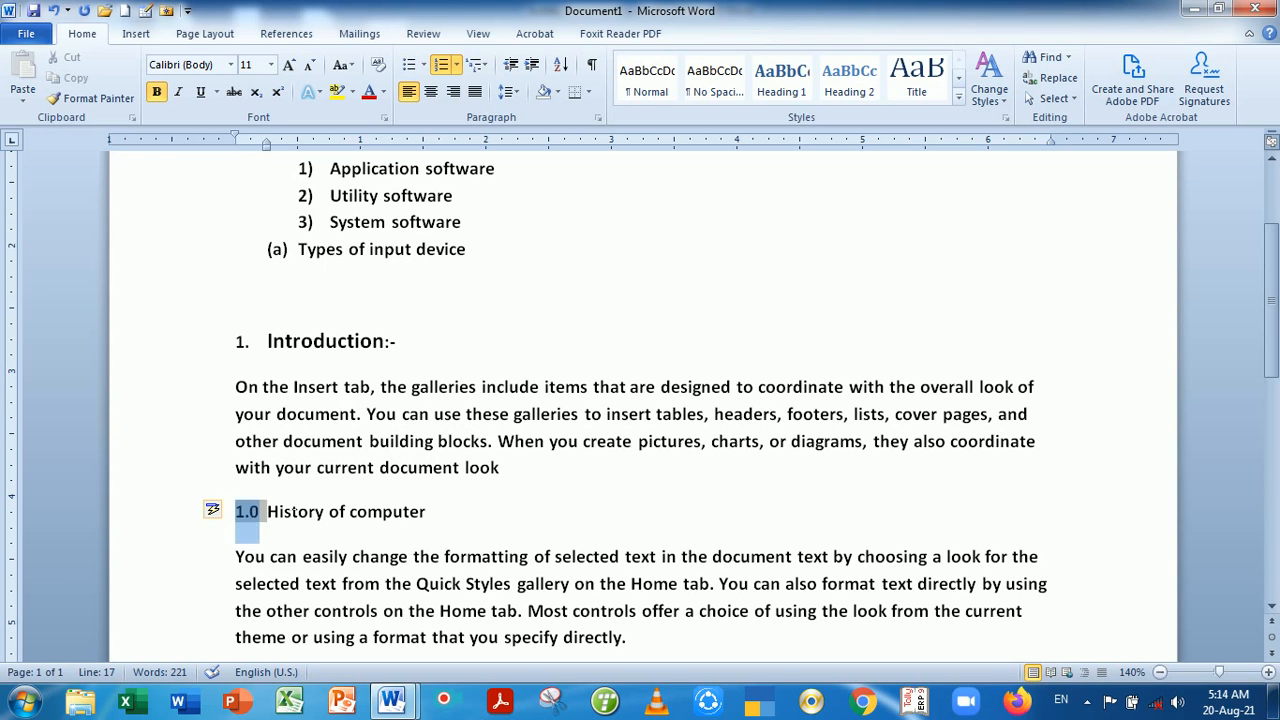
{"action": "left_click", "coordinate": [285, 511]}
{"action": "left_click", "coordinate": [293, 340]}
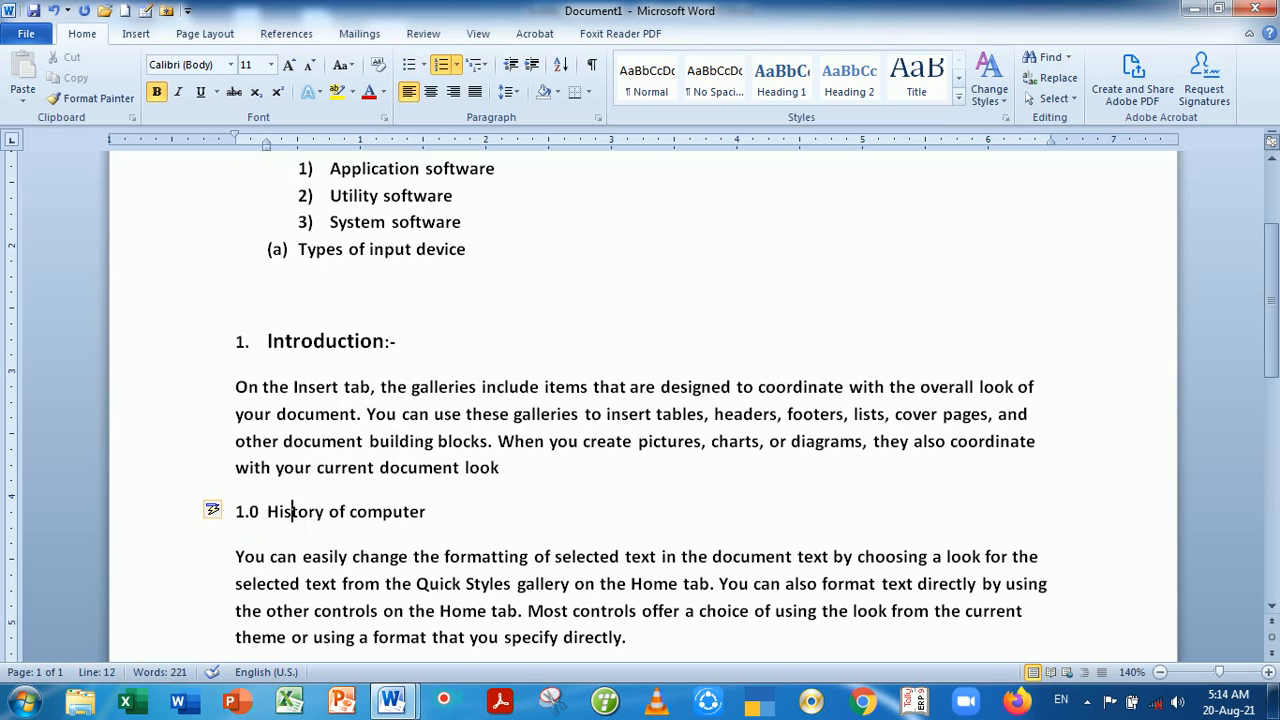
{"action": "left_click", "coordinate": [291, 511]}
{"action": "left_click", "coordinate": [280, 511]}
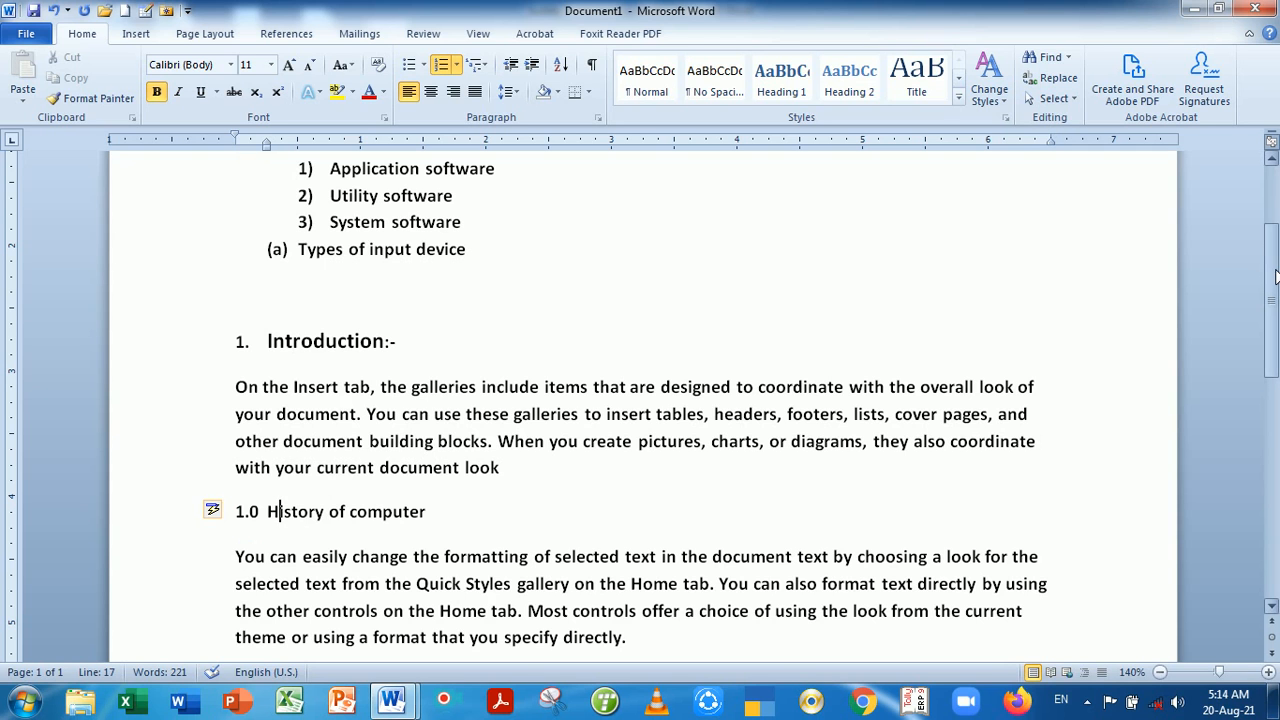
Enter "1.1 What is computer ?" below the second sample paragraph as an automatically numbered entry and start the next list line
{"action": "left_click_drag", "start_coordinate": [1275, 276], "coordinate": [1276, 318]}
{"action": "left_click", "coordinate": [660, 505]}
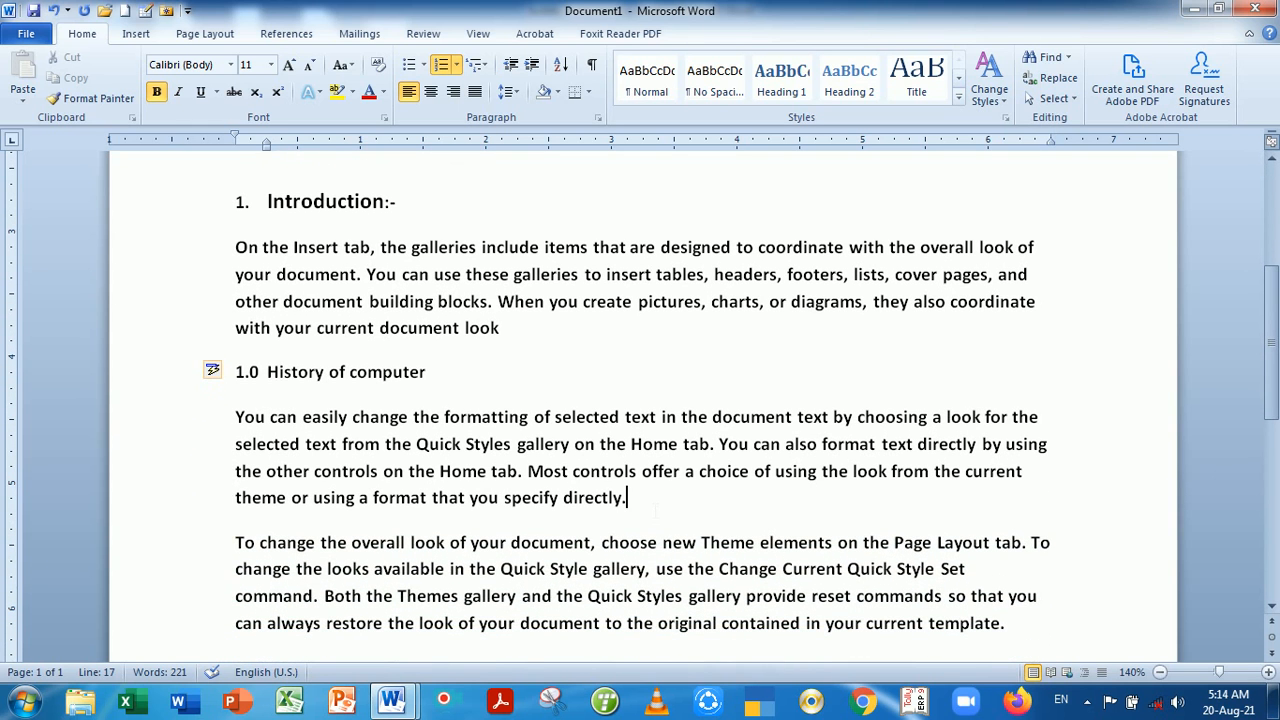
{"action": "key", "text": "Return"}
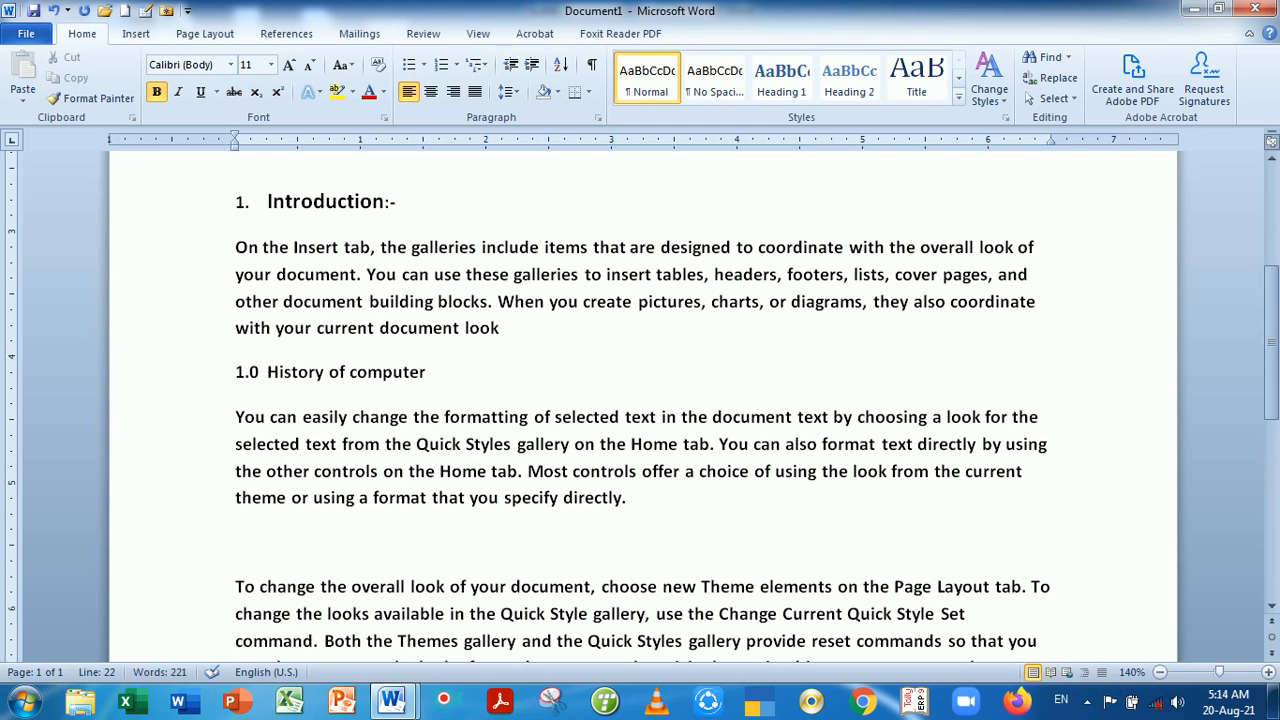
{"action": "type", "text": "1.1 What"}
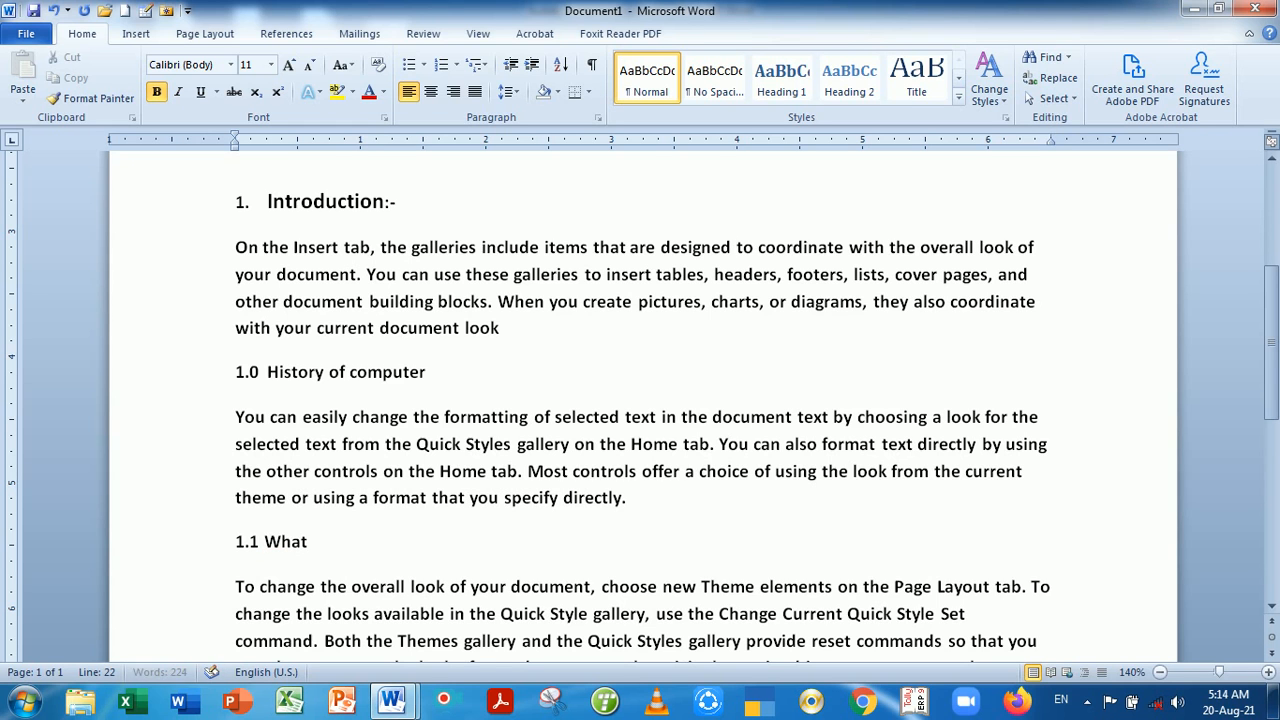
{"action": "type", "text": "is computer ?"}
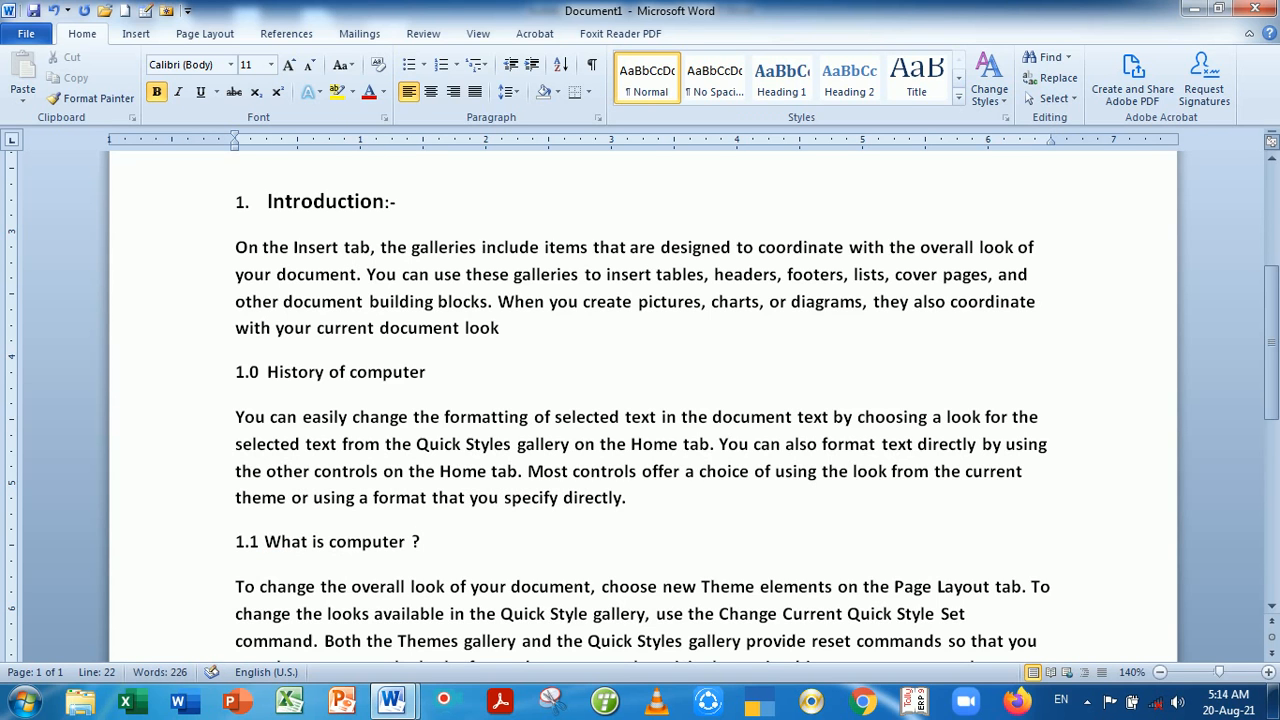
{"action": "key", "text": "Return"}
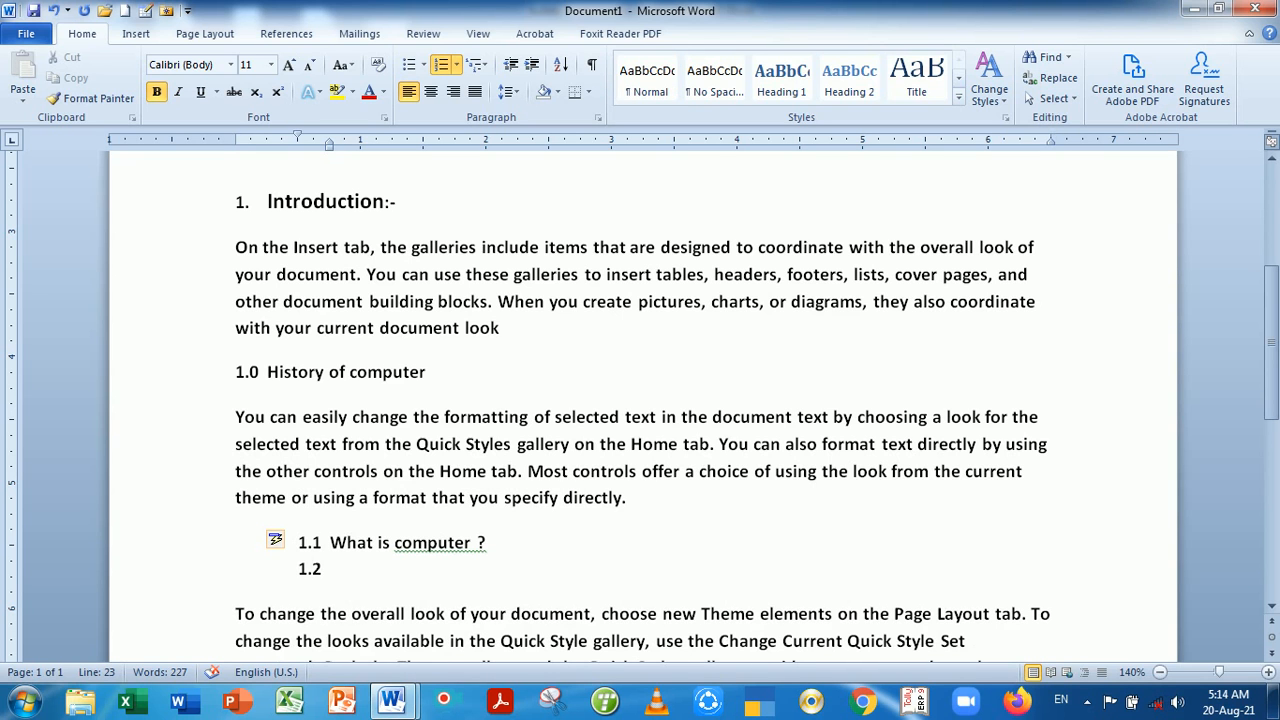
Move the 1.1 list level back near the page margin and enter "What is cpu?" as item 1.2
{"action": "left_click_drag", "start_coordinate": [310, 543], "coordinate": [254, 543]}
{"action": "left_click", "coordinate": [321, 578]}
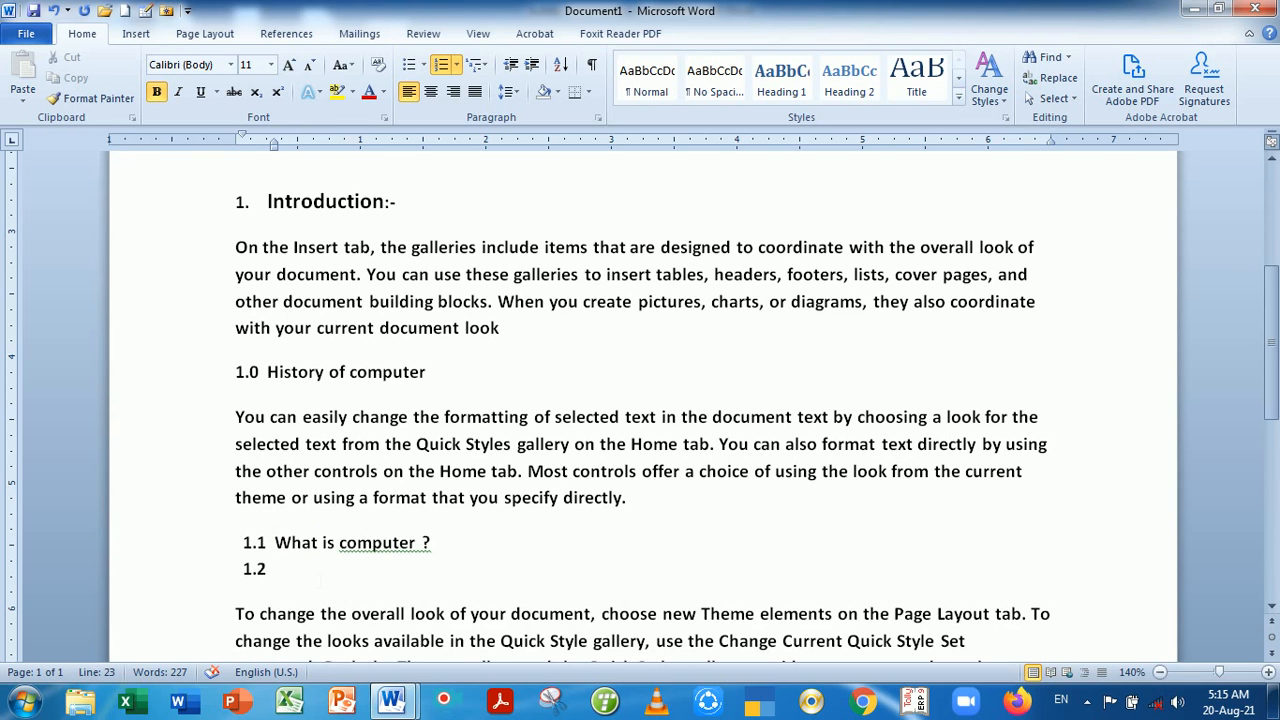
{"action": "type", "text": "What is cpu"}
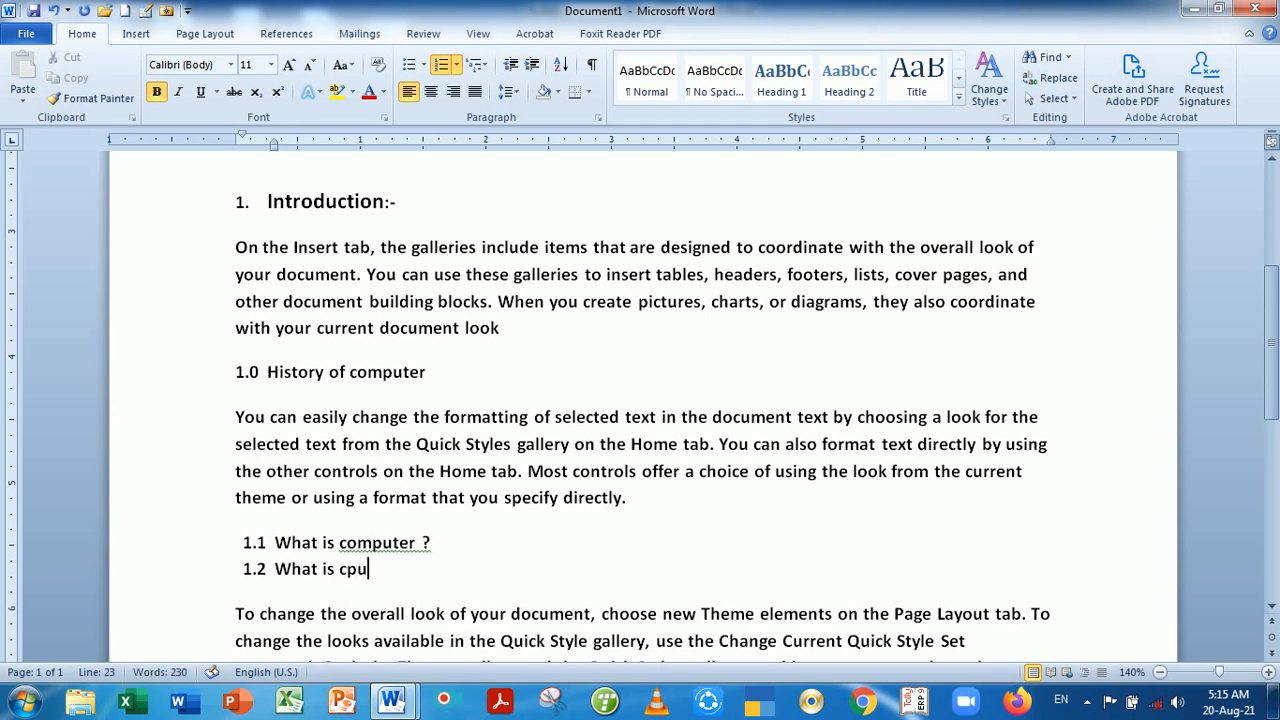
{"action": "type", "text": "?"}
Apply the 1., 1.1., 1.1.1. library format to the history list and align its second-level entries with the page margin
{"action": "left_click", "coordinate": [478, 66]}
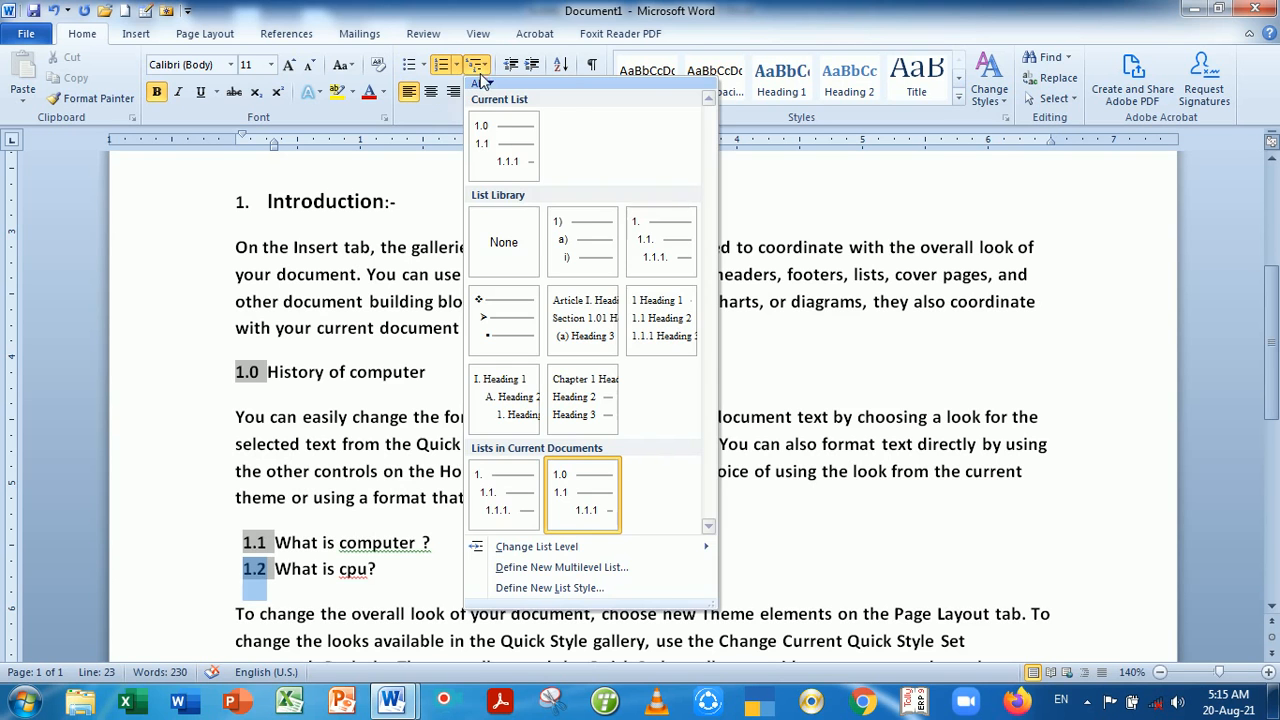
{"action": "mouse_move", "coordinate": [645, 228]}
{"action": "left_click", "coordinate": [660, 250]}
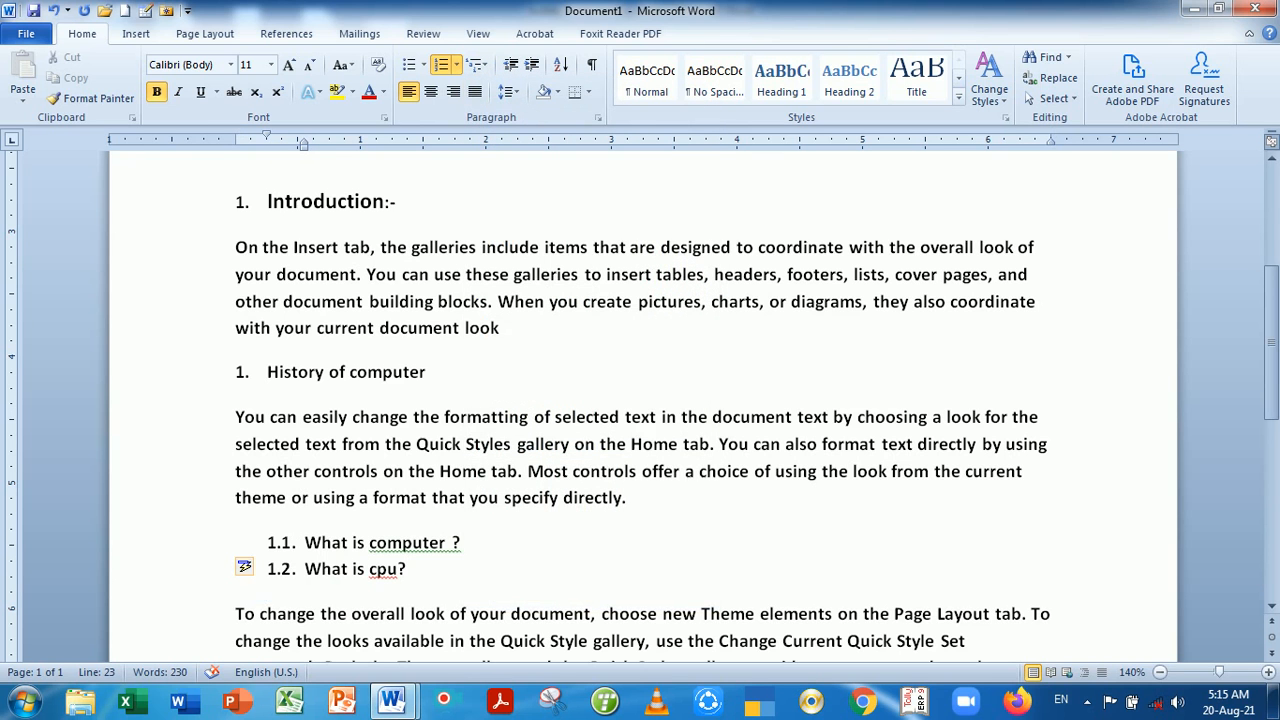
{"action": "left_click_drag", "start_coordinate": [279, 551], "coordinate": [243, 550]}
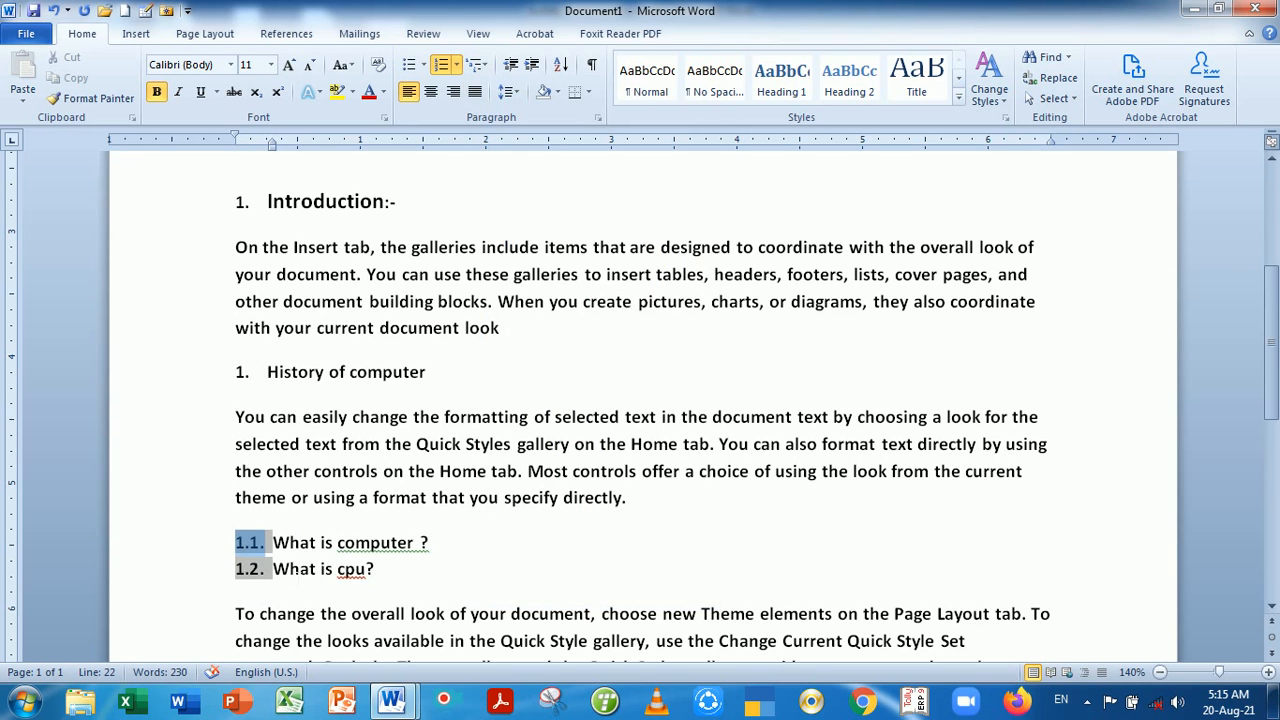
{"action": "left_click", "coordinate": [293, 553]}
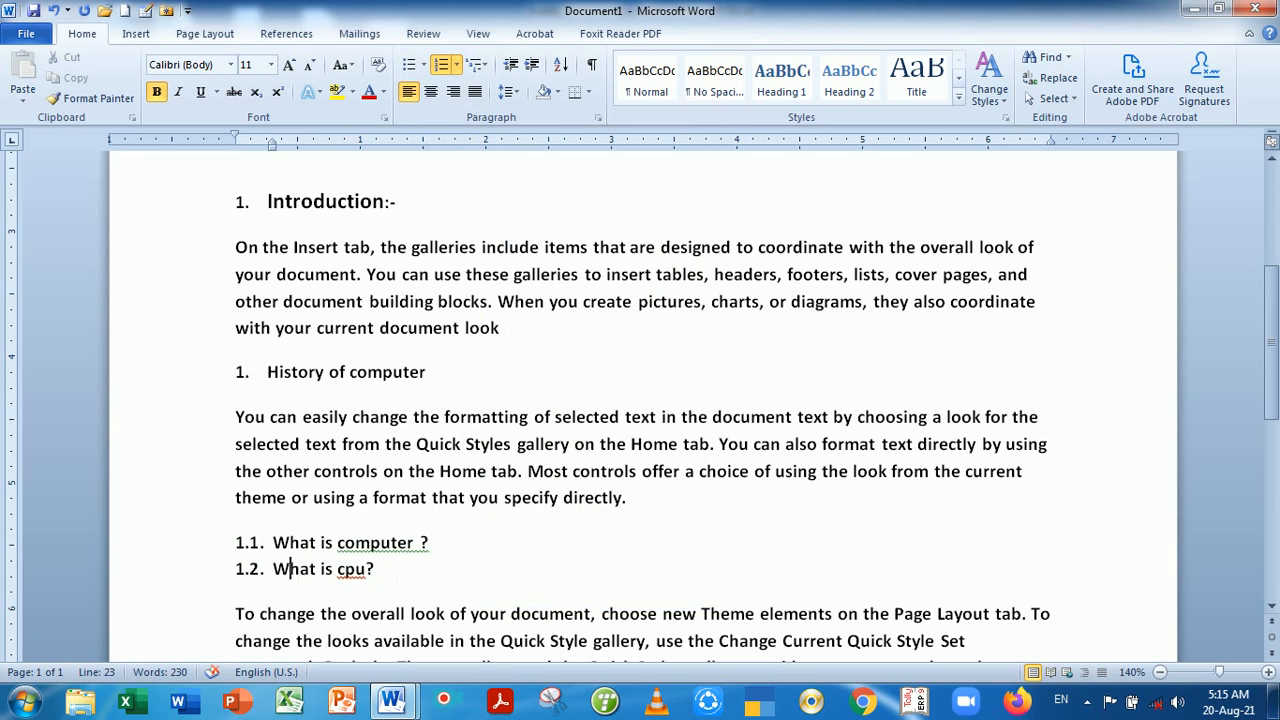
Add "What input device ?" as item 1.3 below "What is cpu?" and start the next list line
{"action": "left_click", "coordinate": [397, 578]}
{"action": "key", "text": "Return"}
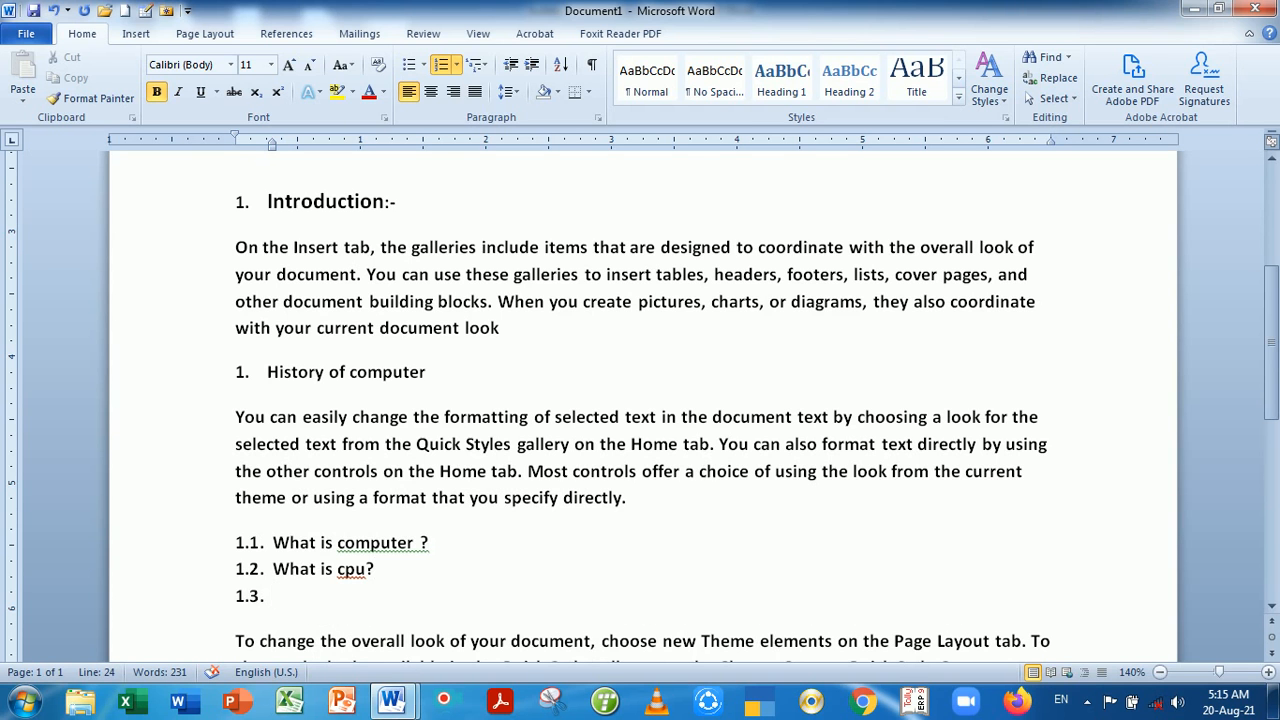
{"action": "type", "text": "What input devie?"}
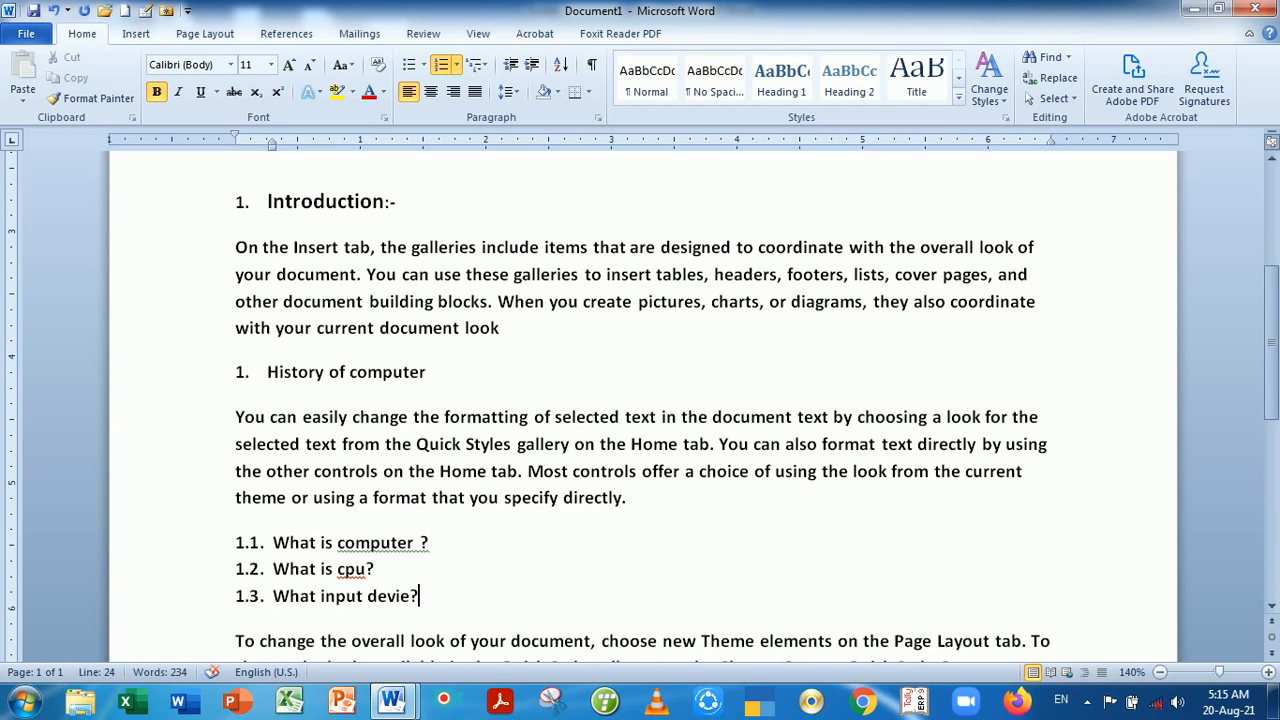
{"action": "key", "text": "BackSpace"}
{"action": "key", "text": "BackSpace"}
{"action": "type", "text": "ce ?"}
{"action": "key", "text": "Return"}
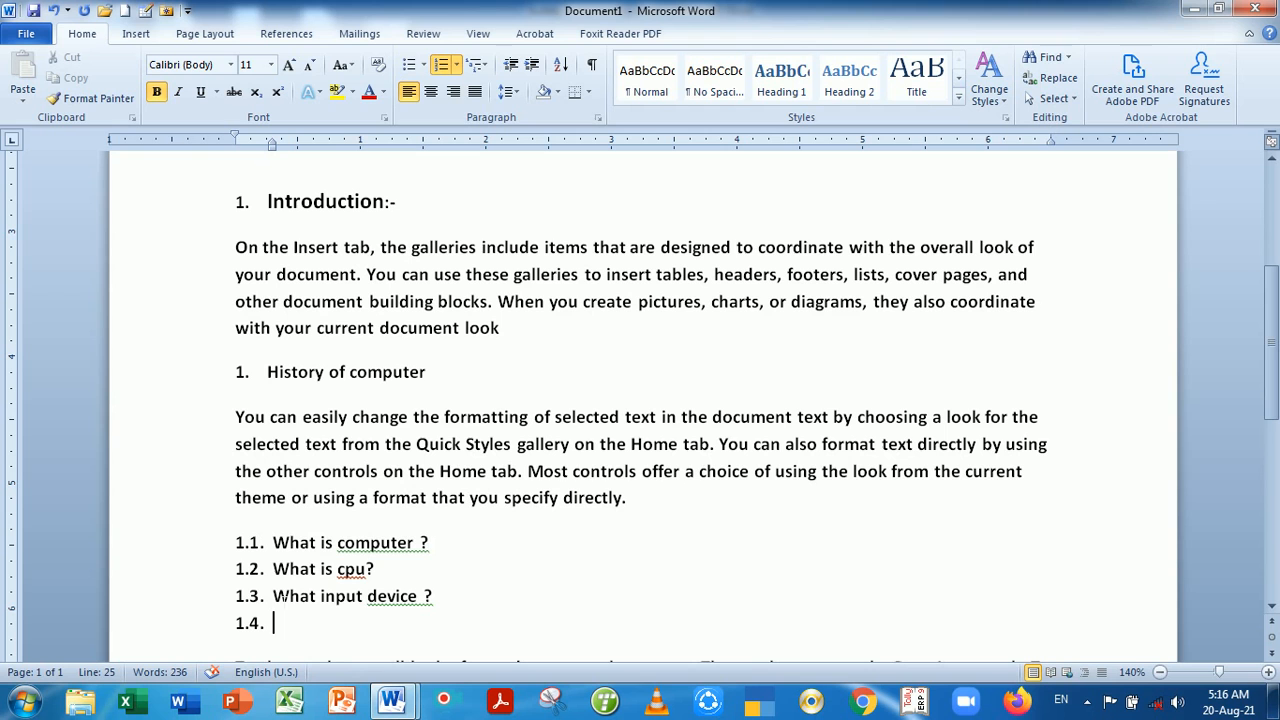
Demote the new line below item 1.3 to the third list level and enter "Keyboard" and "Mouse" as sub-items
{"action": "left_click", "coordinate": [531, 66]}
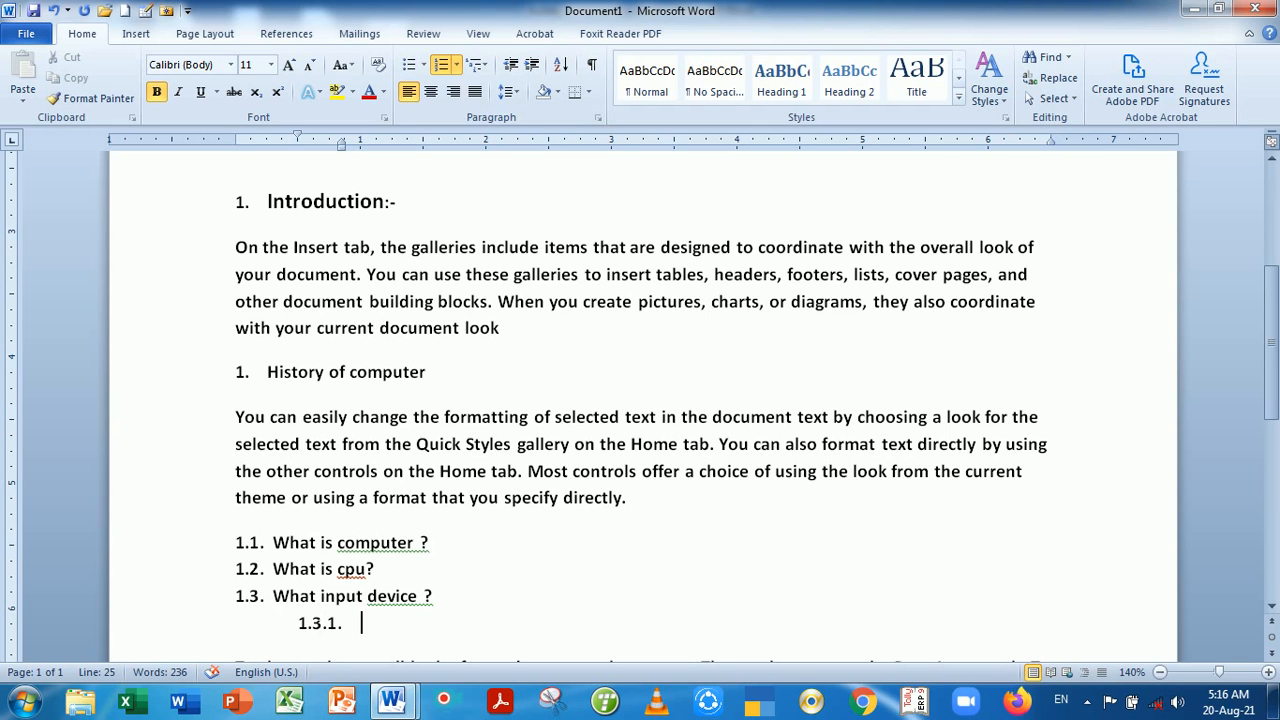
{"action": "type", "text": "keyobard"}
{"action": "key", "text": "BackSpace"}
{"action": "key", "text": "BackSpace"}
{"action": "key", "text": "BackSpace"}
{"action": "key", "text": "BackSpace"}
{"action": "key", "text": "BackSpace"}
{"action": "type", "text": "boea"}
{"action": "key", "text": "BackSpace"}
{"action": "key", "text": "BackSpace"}
{"action": "type", "text": "ard"}
{"action": "key", "text": "Return"}
{"action": "type", "text": "mouse"}
{"action": "key", "text": "Return"}
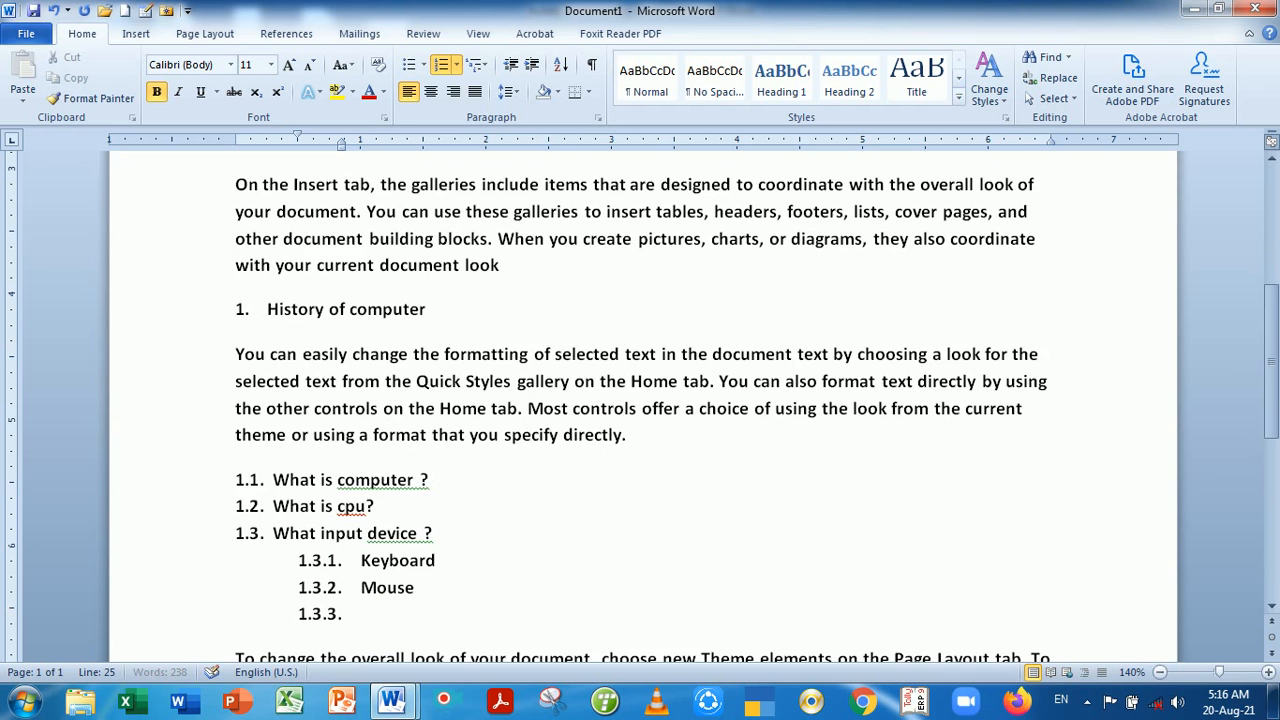
Continue the third-level list below "Mouse" with "Joystick", "Light pen" and "Camera", and start another line
{"action": "type", "text": "joystick"}
{"action": "key", "text": "Return"}
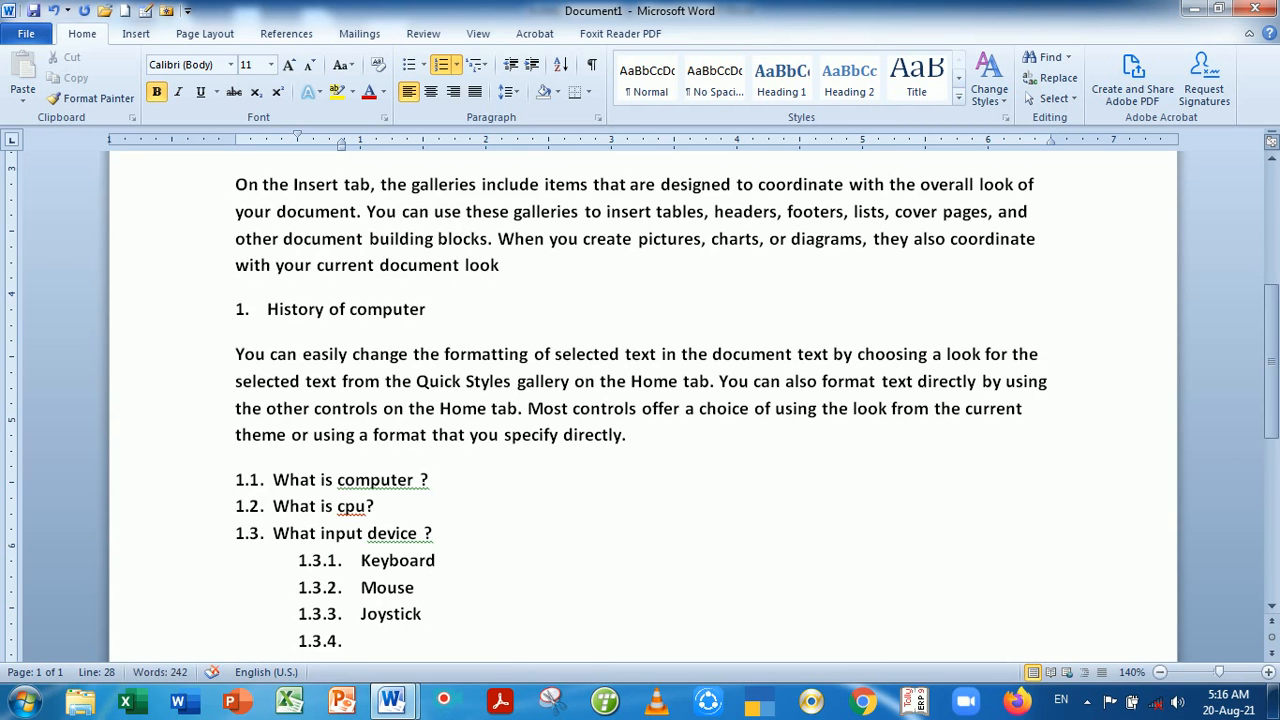
{"action": "type", "text": "light pen"}
{"action": "key", "text": "Return"}
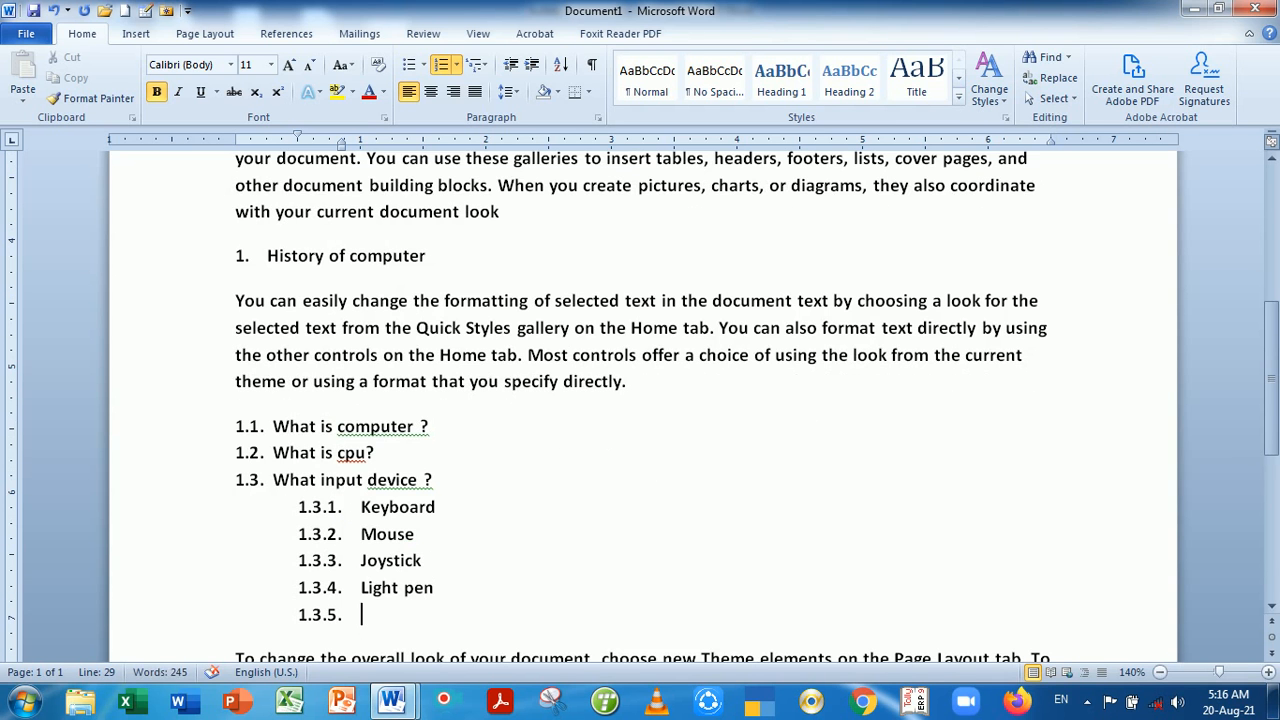
{"action": "type", "text": "camera"}
{"action": "key", "text": "Return"}
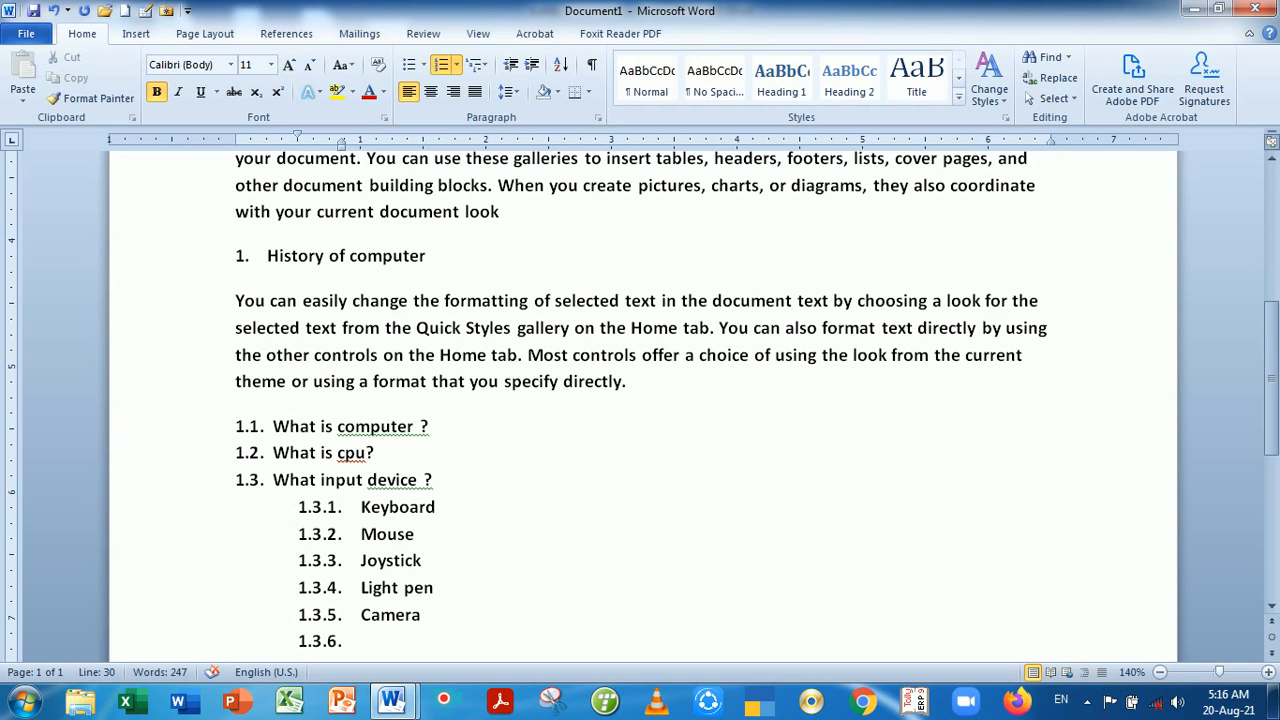
Remove the numbering from the empty line below "Camera" and reduce its indent
{"action": "left_click", "coordinate": [267, 255]}
{"action": "left_click", "coordinate": [359, 642]}
{"action": "key", "text": "BackSpace"}
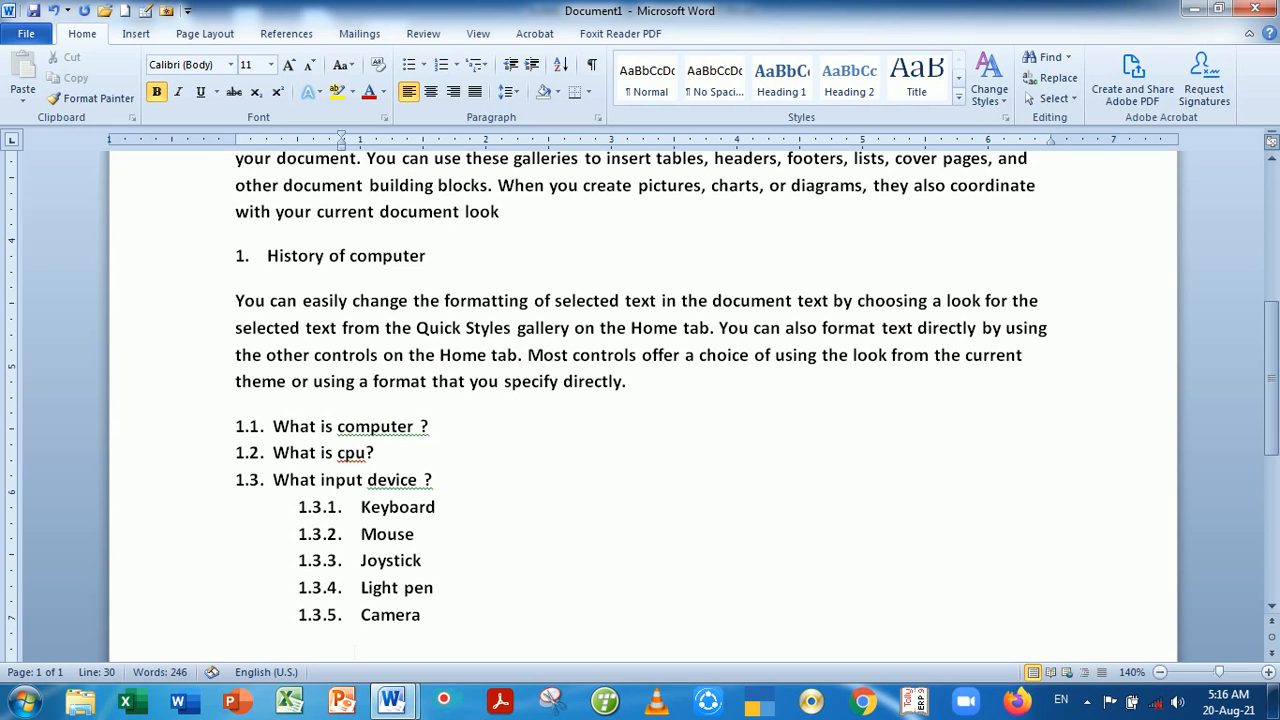
{"action": "key", "text": "BackSpace"}
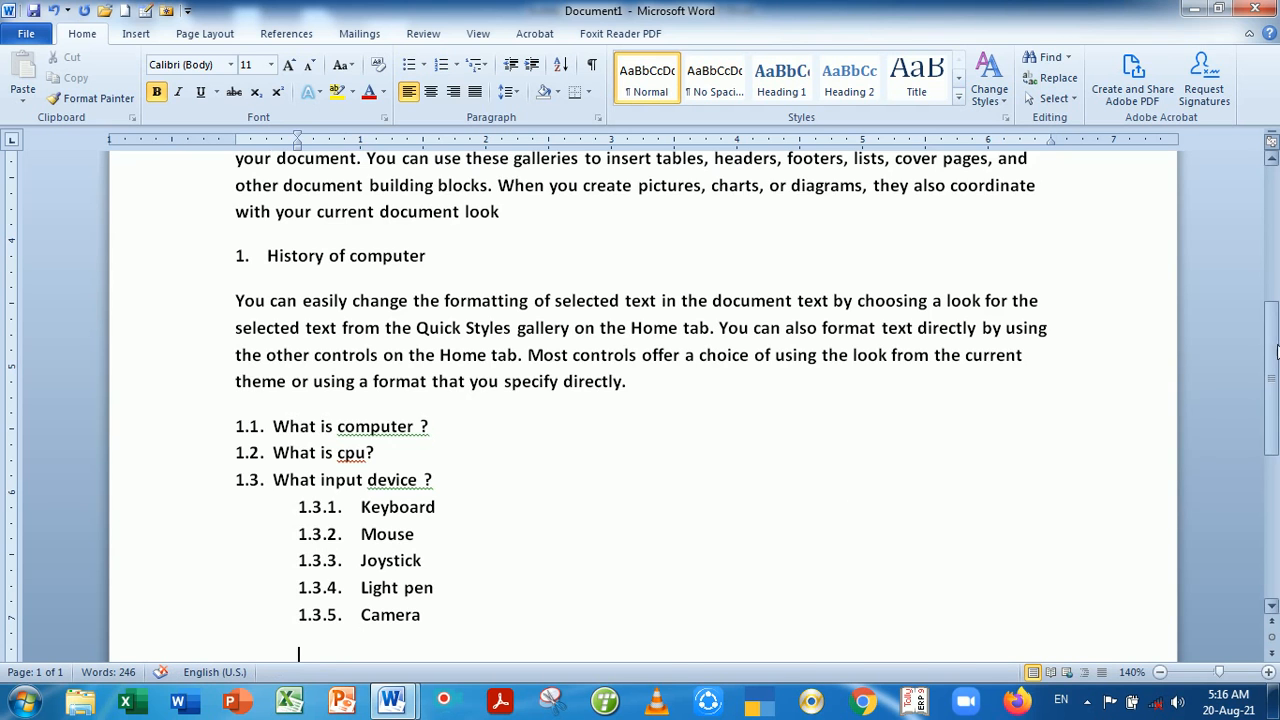
Enter "2. History of Monitor" as an automatically numbered heading below the input device list and start the next list line
{"action": "left_click_drag", "start_coordinate": [1276, 345], "coordinate": [1277, 358]}
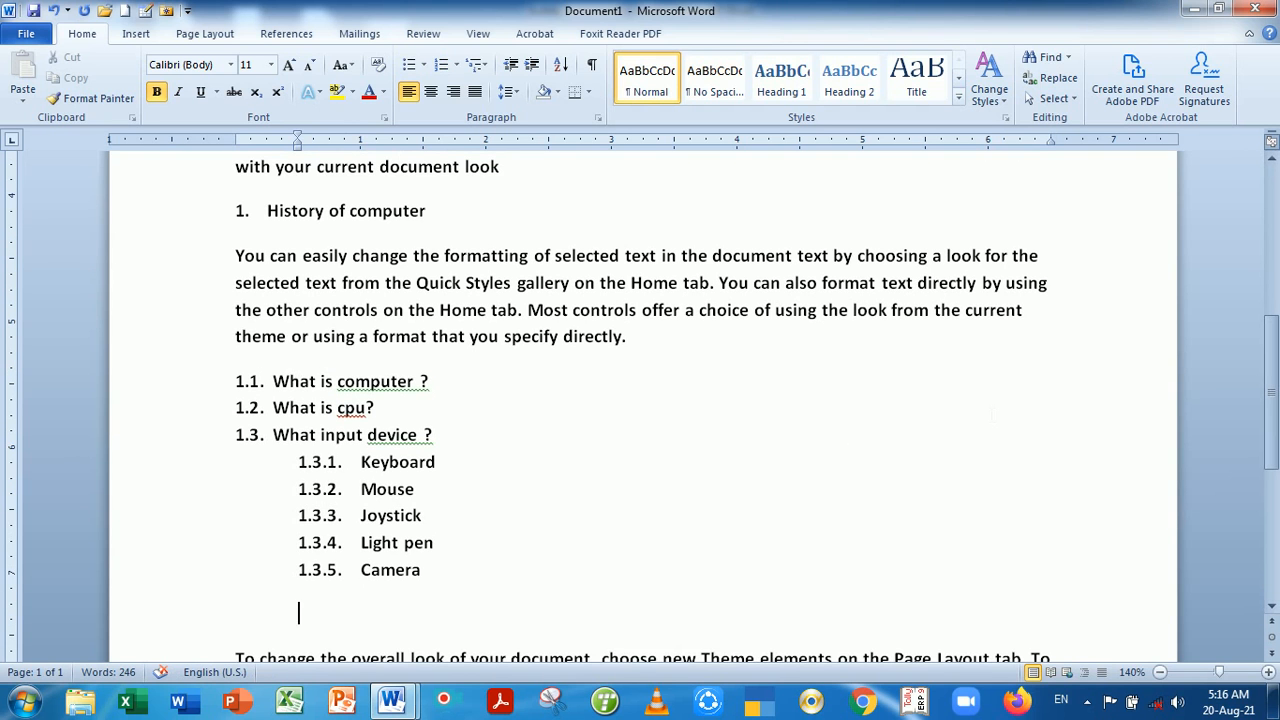
{"action": "type", "text": "2."}
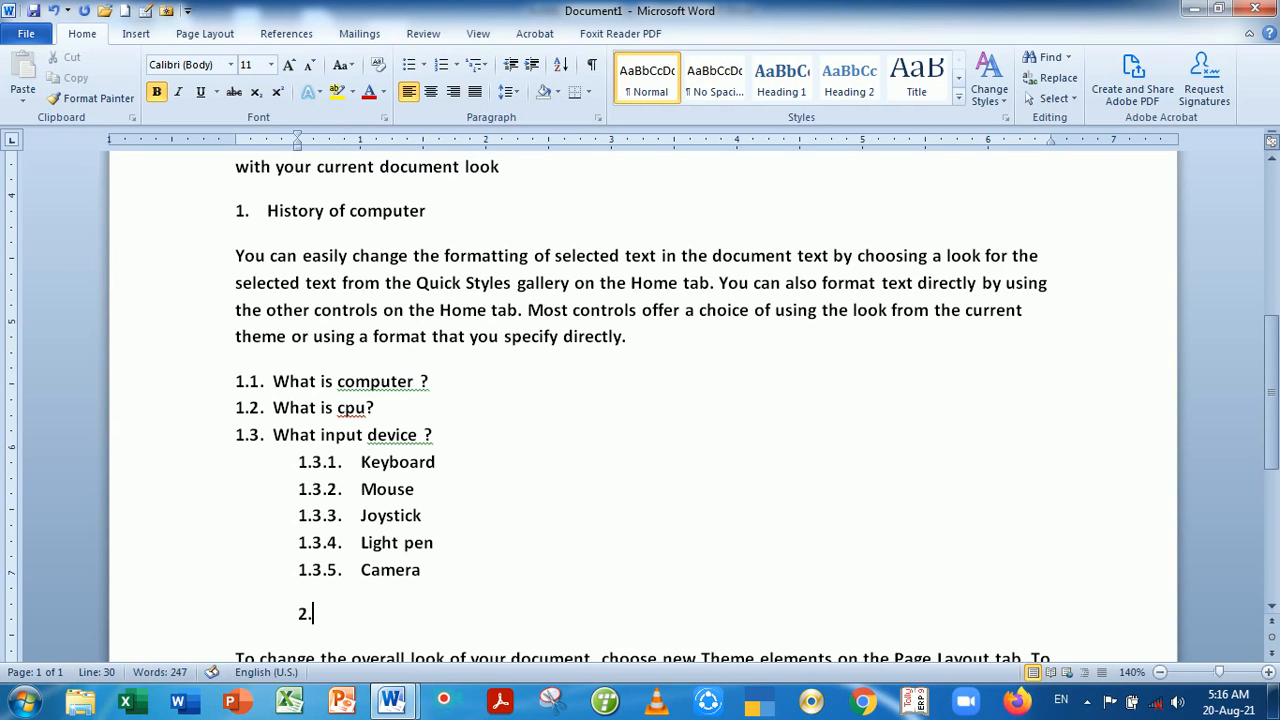
{"action": "key", "text": "space"}
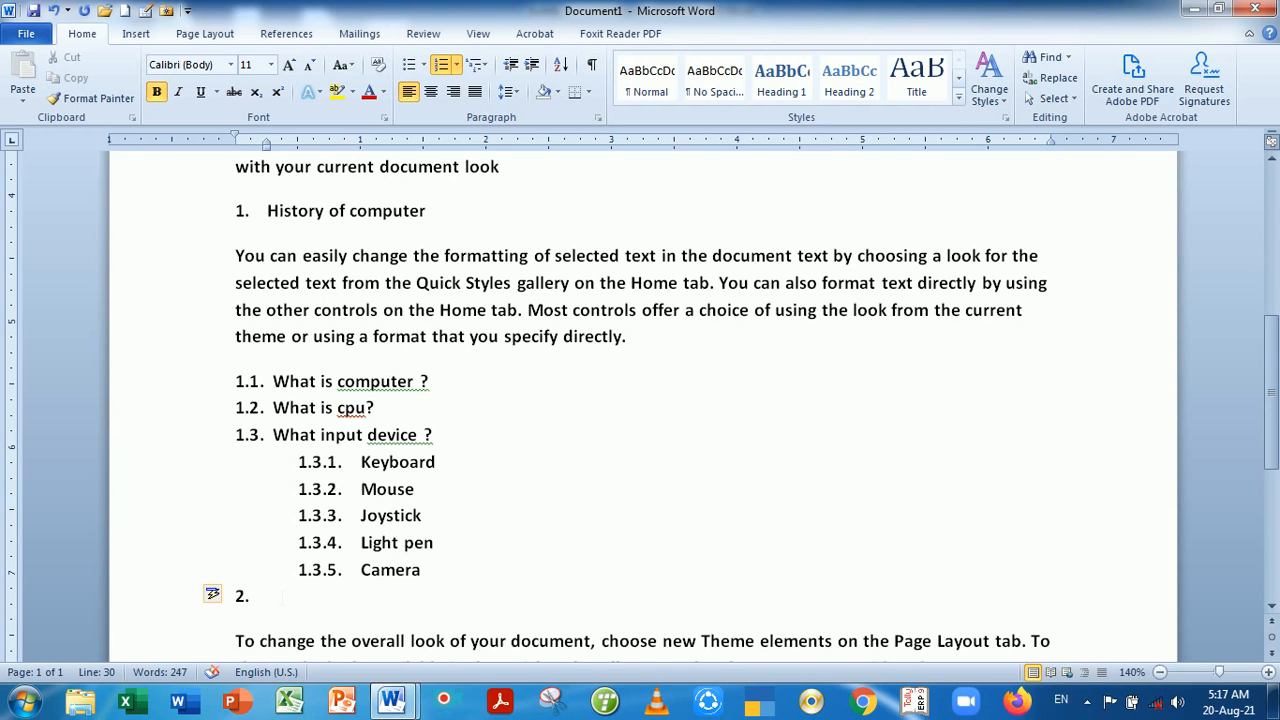
{"action": "type", "text": "hitory o"}
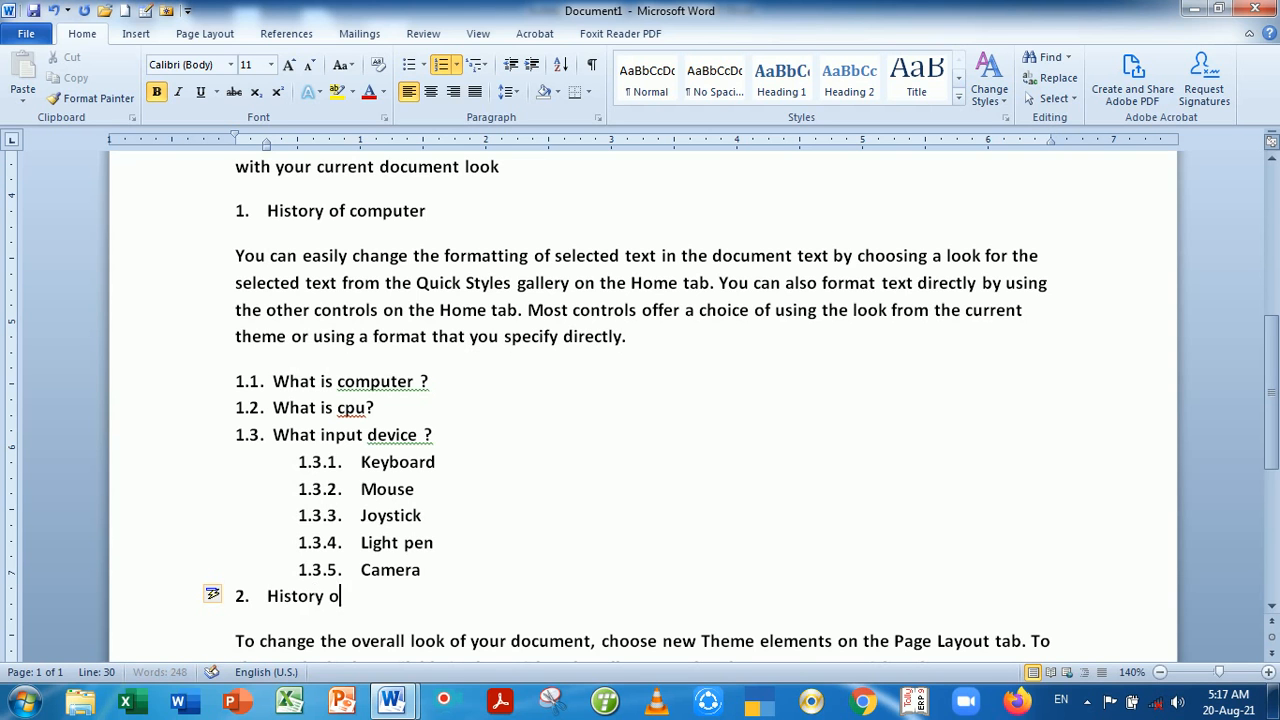
{"action": "type", "text": "f Mono"}
{"action": "key", "text": "BackSpace"}
{"action": "type", "text": "tiro"}
{"action": "key", "text": "BackSpace"}
{"action": "key", "text": "BackSpace"}
{"action": "key", "text": "BackSpace"}
{"action": "type", "text": "or"}
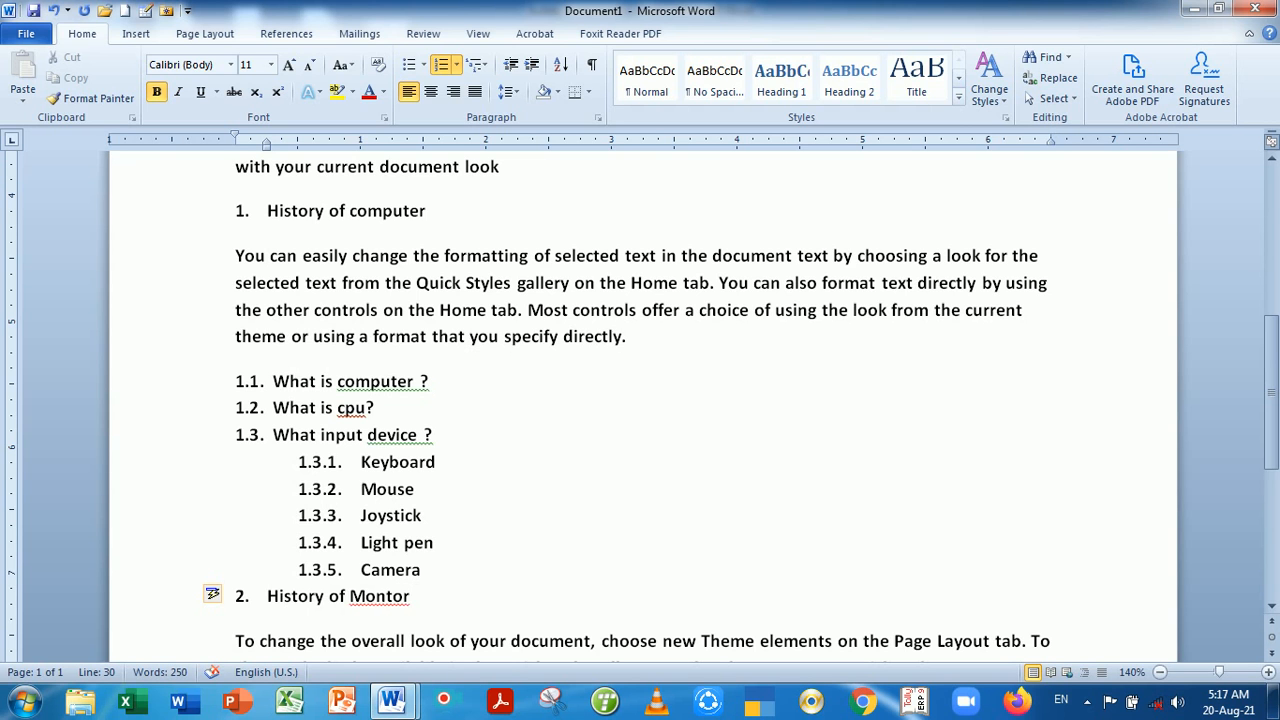
{"action": "key", "text": "Left"}
{"action": "key", "text": "Left"}
{"action": "key", "text": "Left"}
{"action": "key", "text": "Left"}
{"action": "type", "text": "i"}
{"action": "key", "text": "End"}
{"action": "key", "text": "Return"}
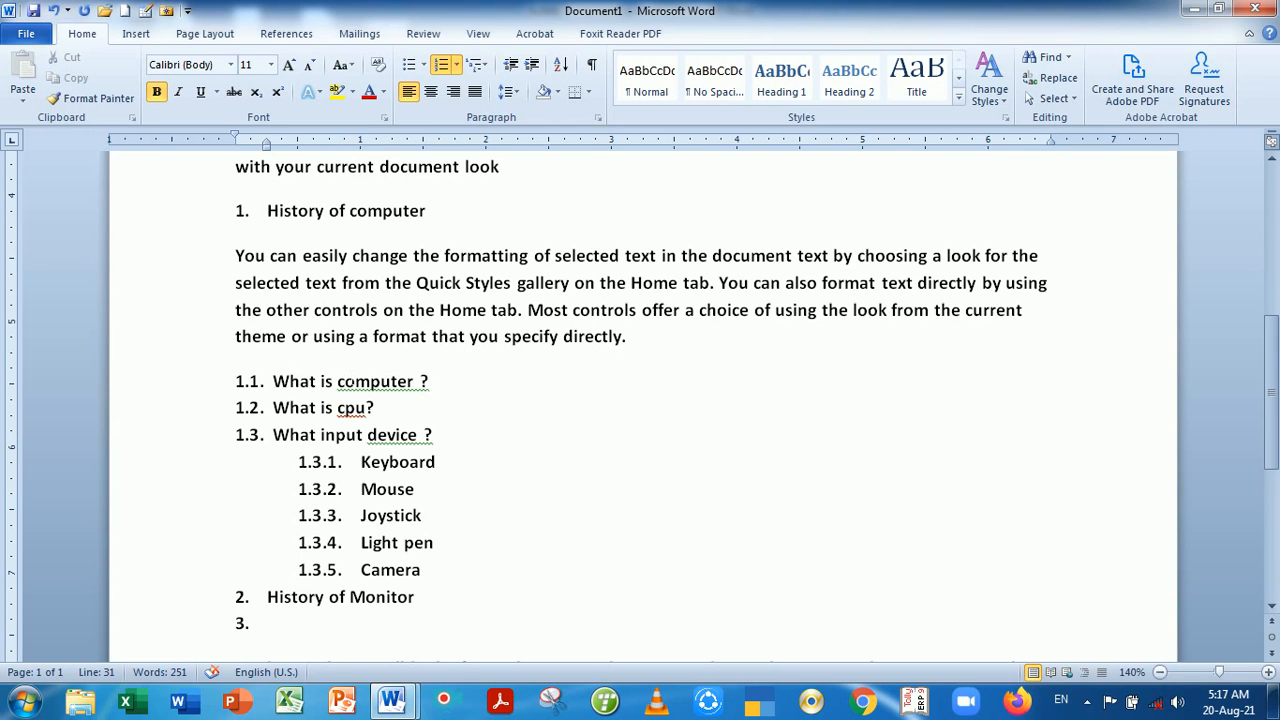
Demote the empty line below "History of Monitor" to the second level and apply the 1., 1.1., 1.1.1. library format
{"action": "left_click", "coordinate": [532, 64]}
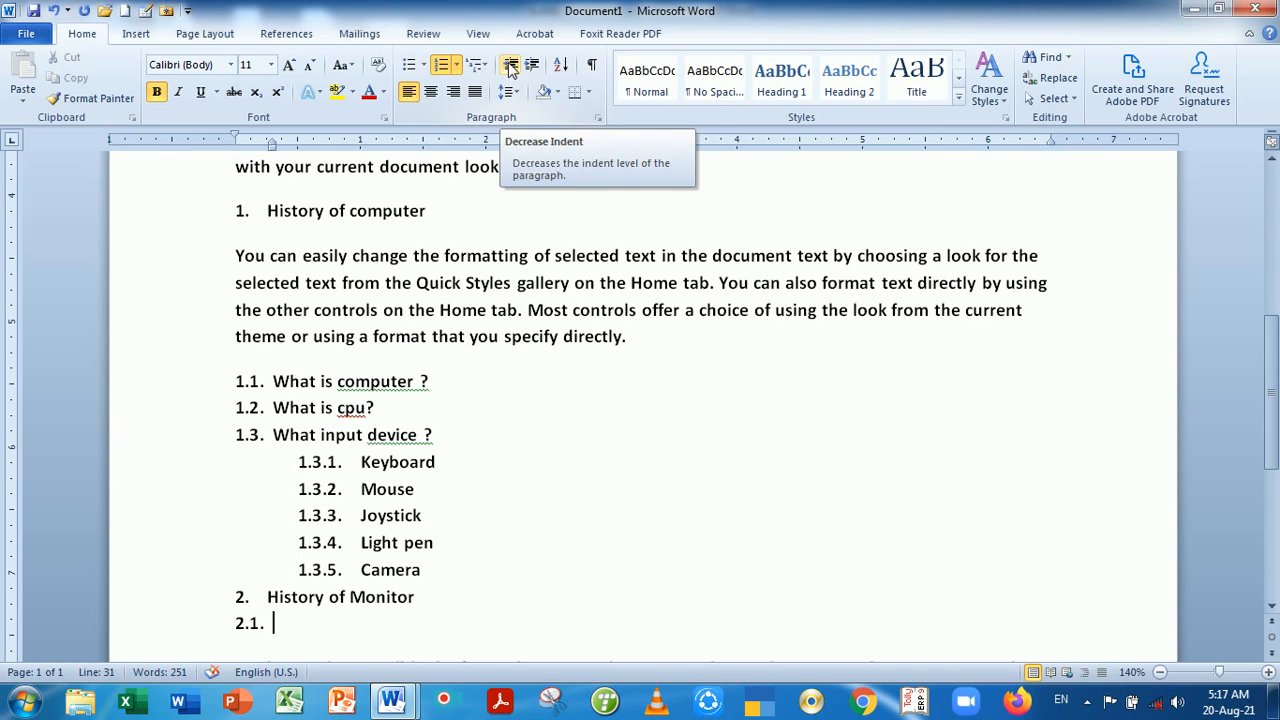
{"action": "left_click", "coordinate": [477, 64]}
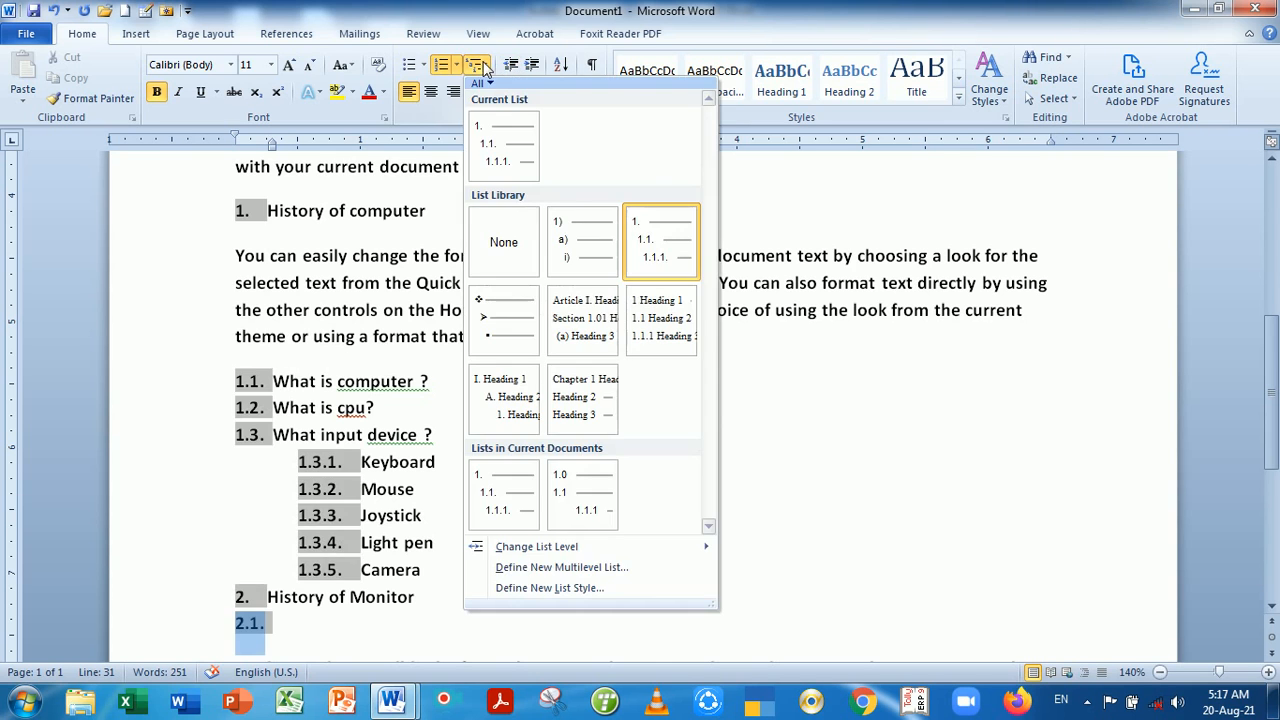
{"action": "left_click", "coordinate": [662, 243]}
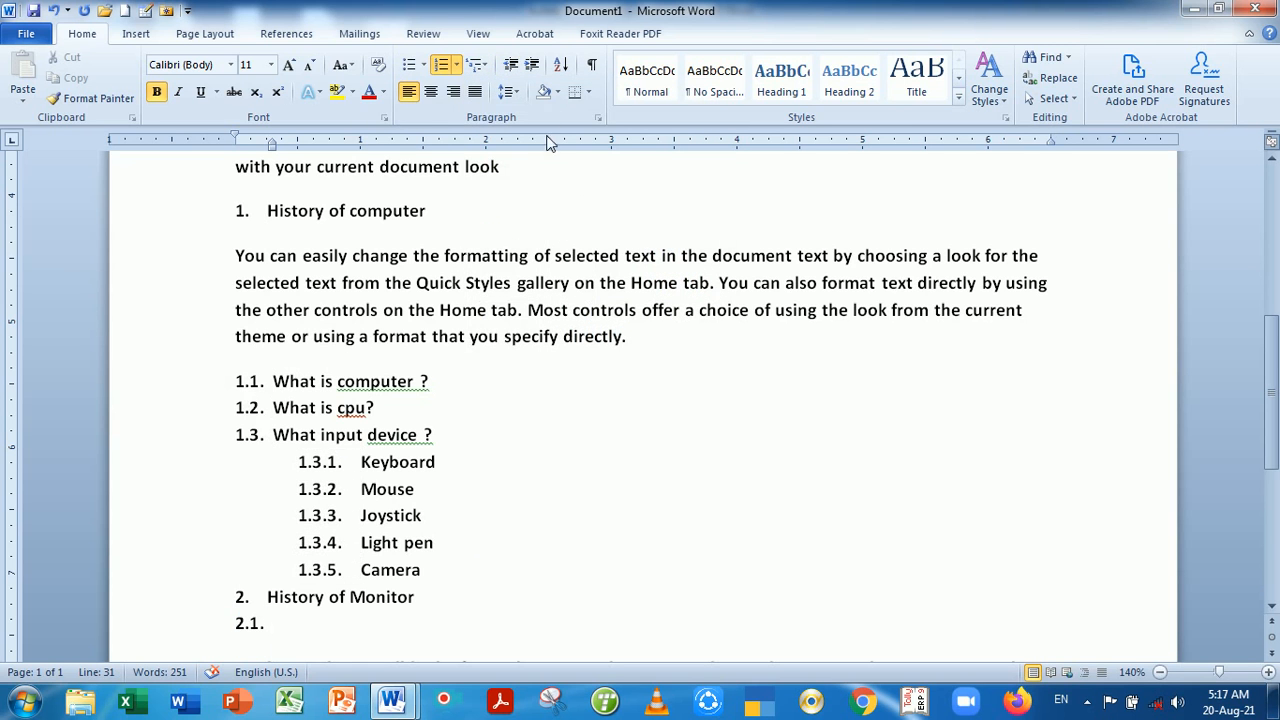
Try the empty line below "History of Monitor" at the third list level and return it to the second level
{"action": "left_click", "coordinate": [531, 66]}
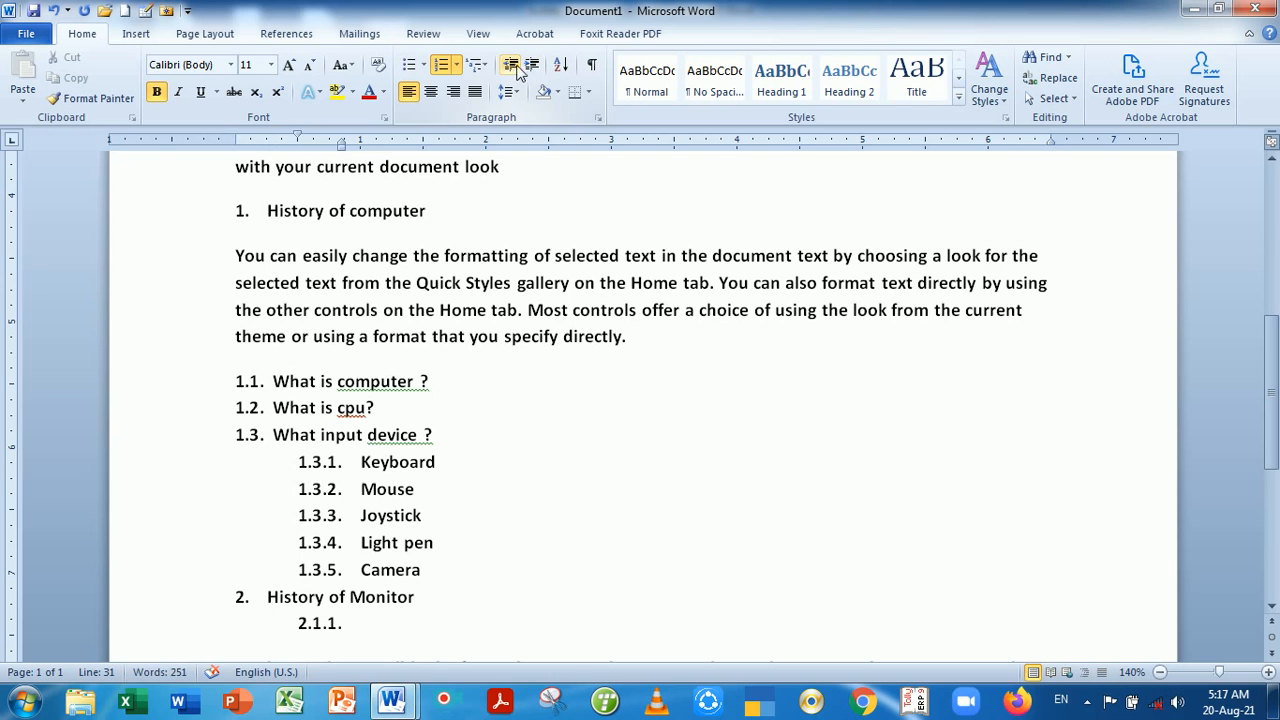
{"action": "left_click", "coordinate": [512, 66]}
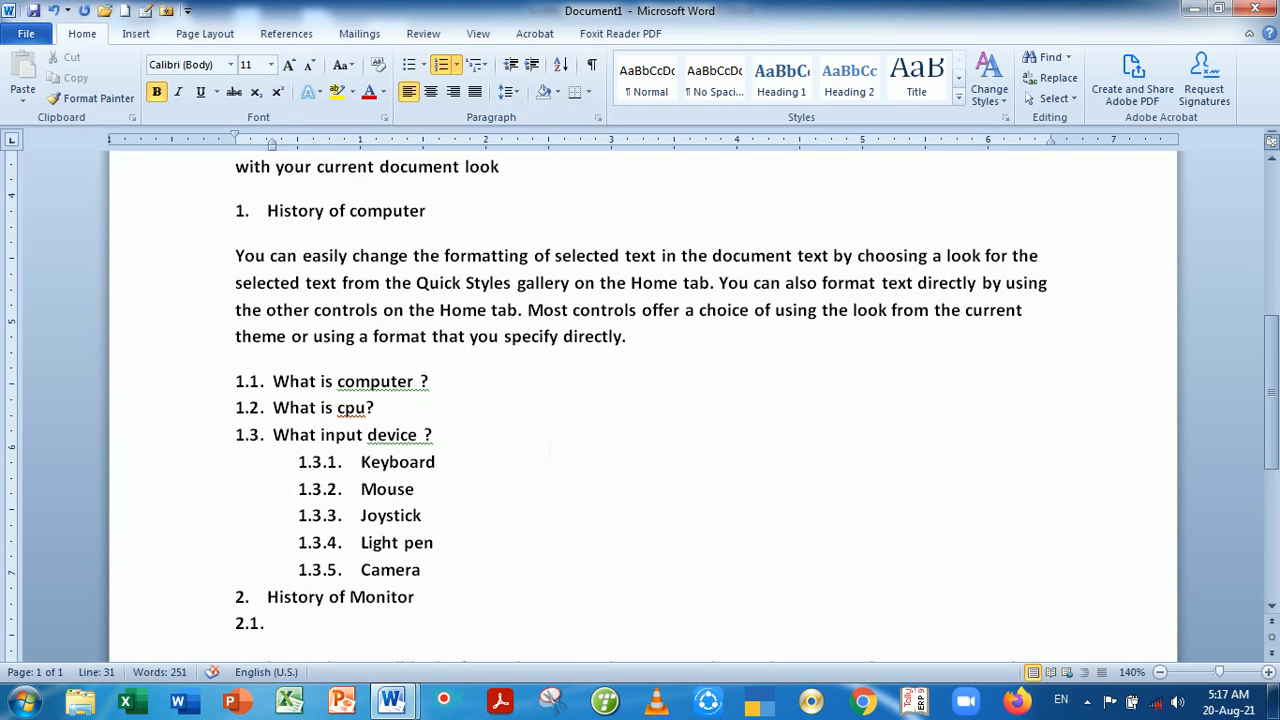
{"action": "key", "text": "Tab"}
{"action": "key", "text": "shift+Tab"}
{"action": "mouse_move", "coordinate": [1273, 378]}
{"action": "left_mouse_down"}
{"action": "mouse_move", "coordinate": [1273, 227]}
{"action": "mouse_move", "coordinate": [1277, 370]}
{"action": "left_mouse_up"}
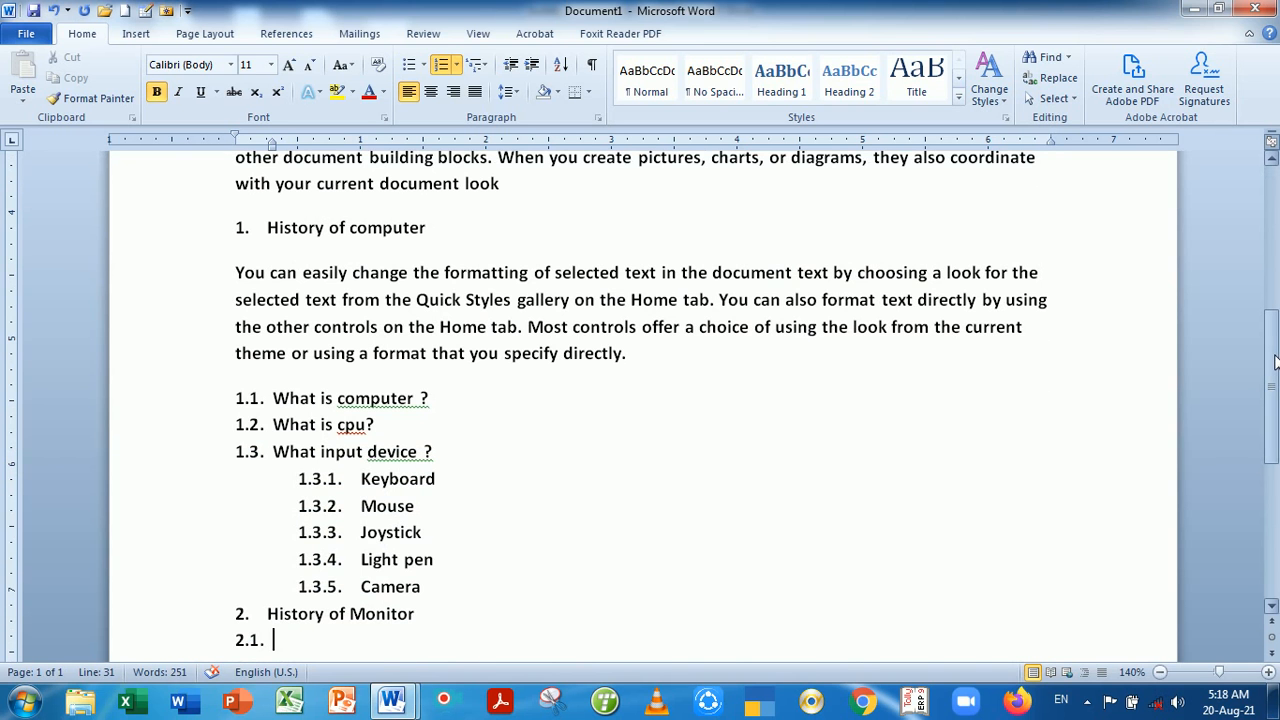
{"action": "left_click_drag", "start_coordinate": [1275, 362], "coordinate": [1275, 222]}
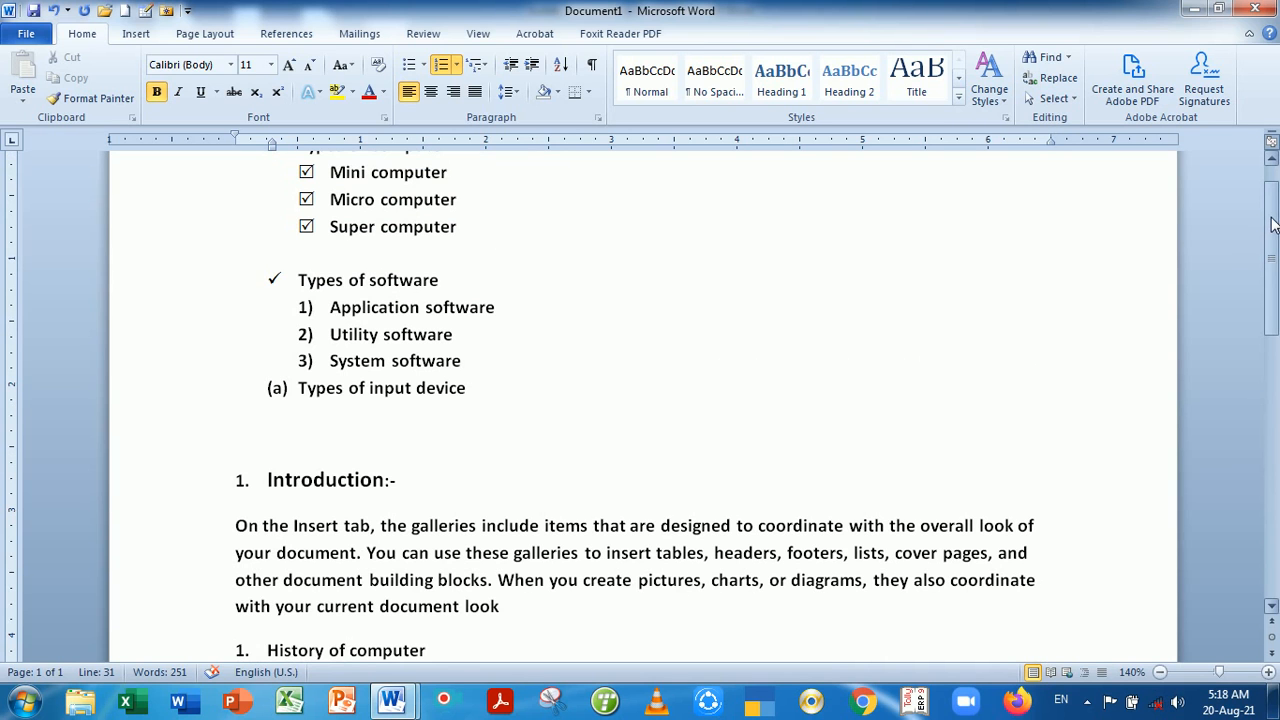
{"action": "mouse_move", "coordinate": [1276, 242]}
{"action": "left_mouse_down"}
{"action": "mouse_move", "coordinate": [1274, 312]}
{"action": "mouse_move", "coordinate": [1274, 228]}
{"action": "left_mouse_up"}
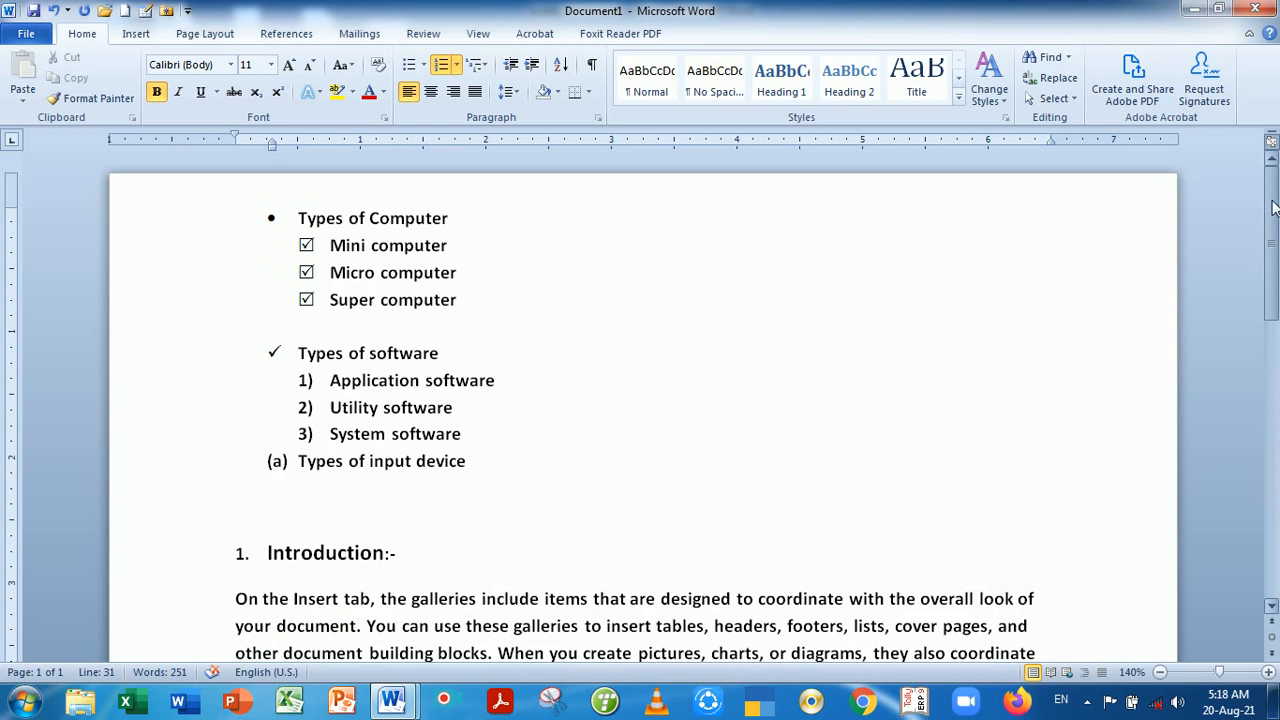